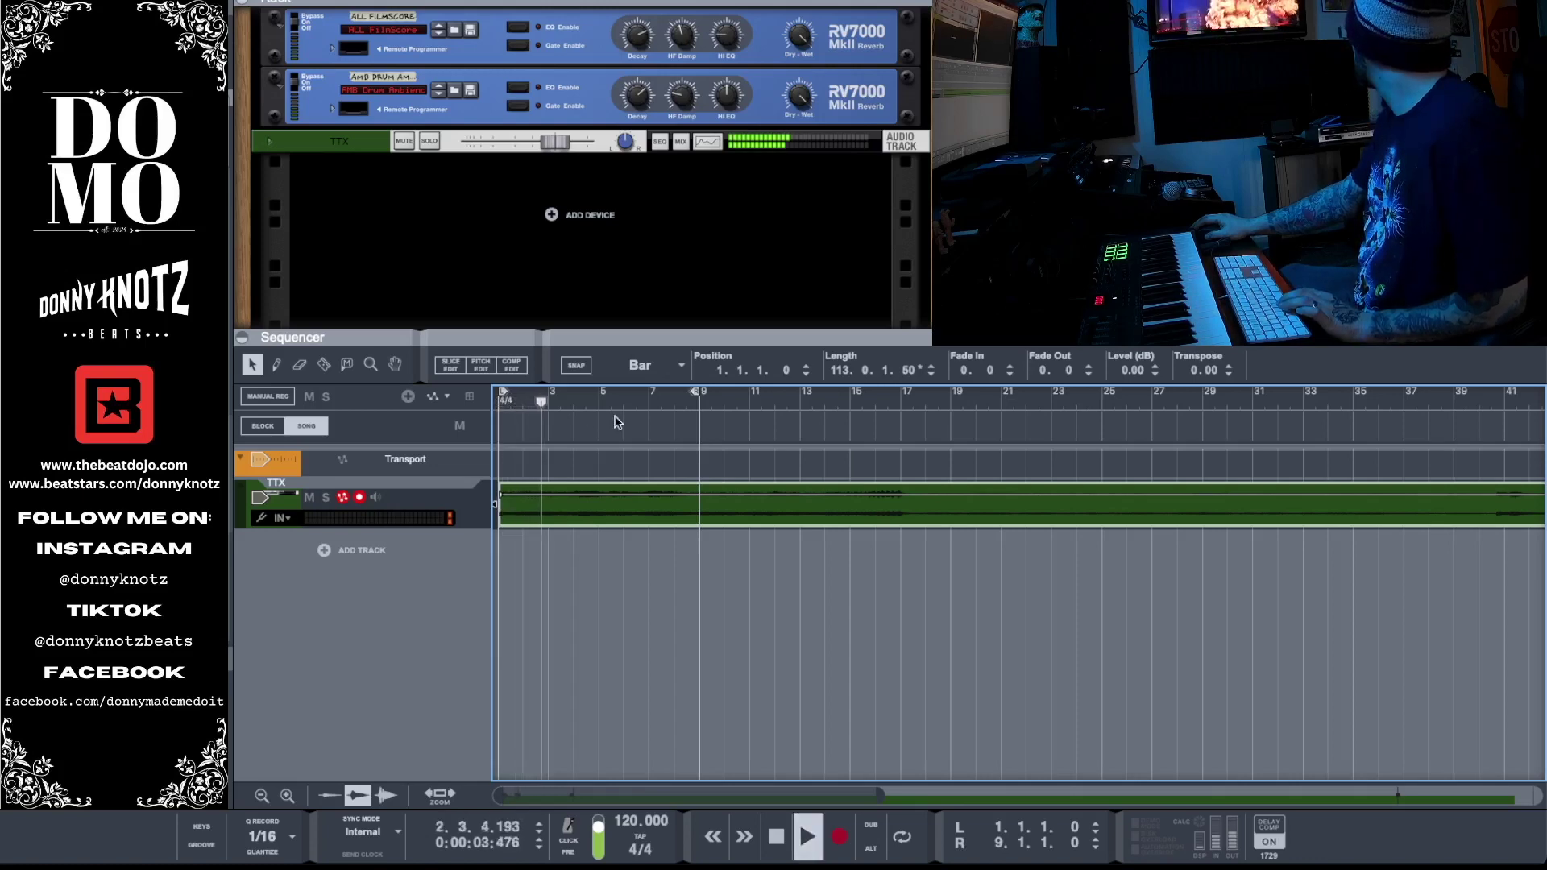
- Audition the TTX recording from bar 8 and around bars 9 and 17 to find where its first section ends
{"action": "key", "text": "space"}
{"action": "left_click", "coordinate": [687, 403]}
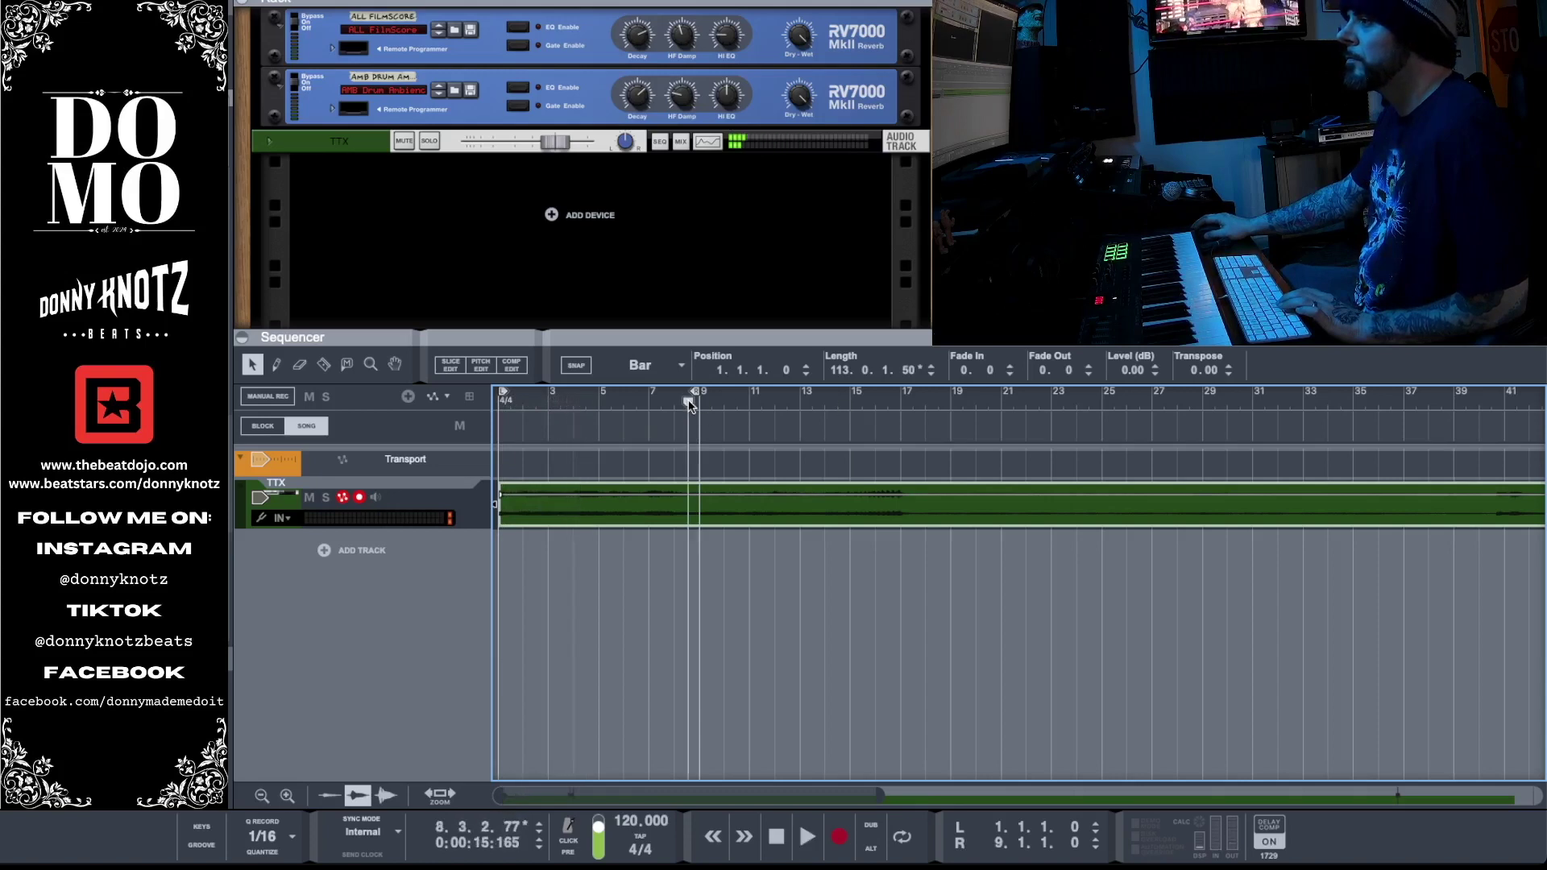
{"action": "key", "text": "space"}
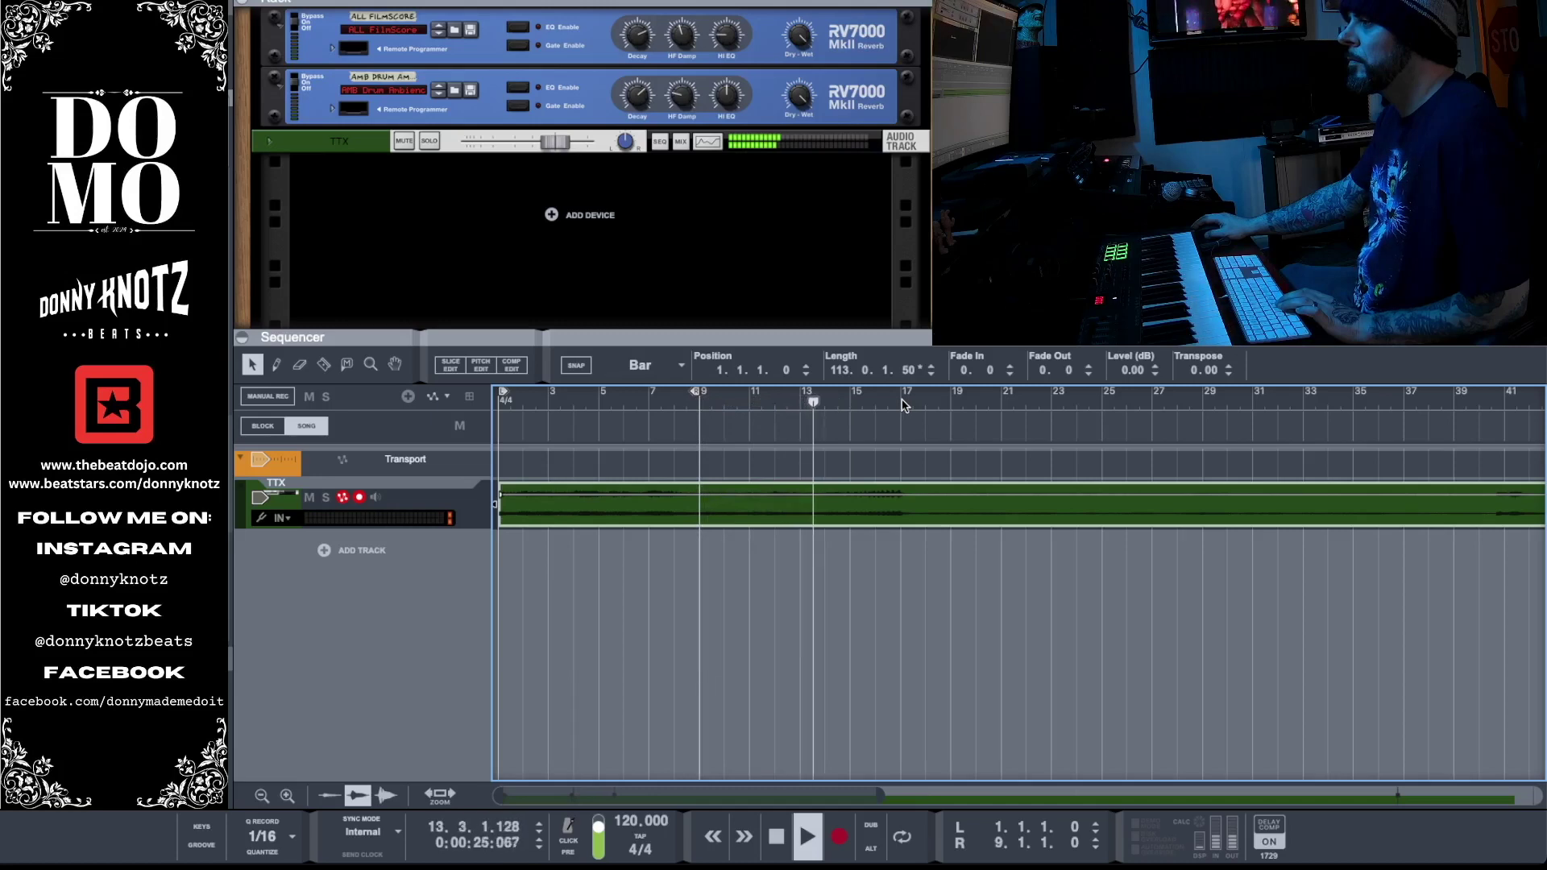
{"action": "left_click", "coordinate": [701, 402]}
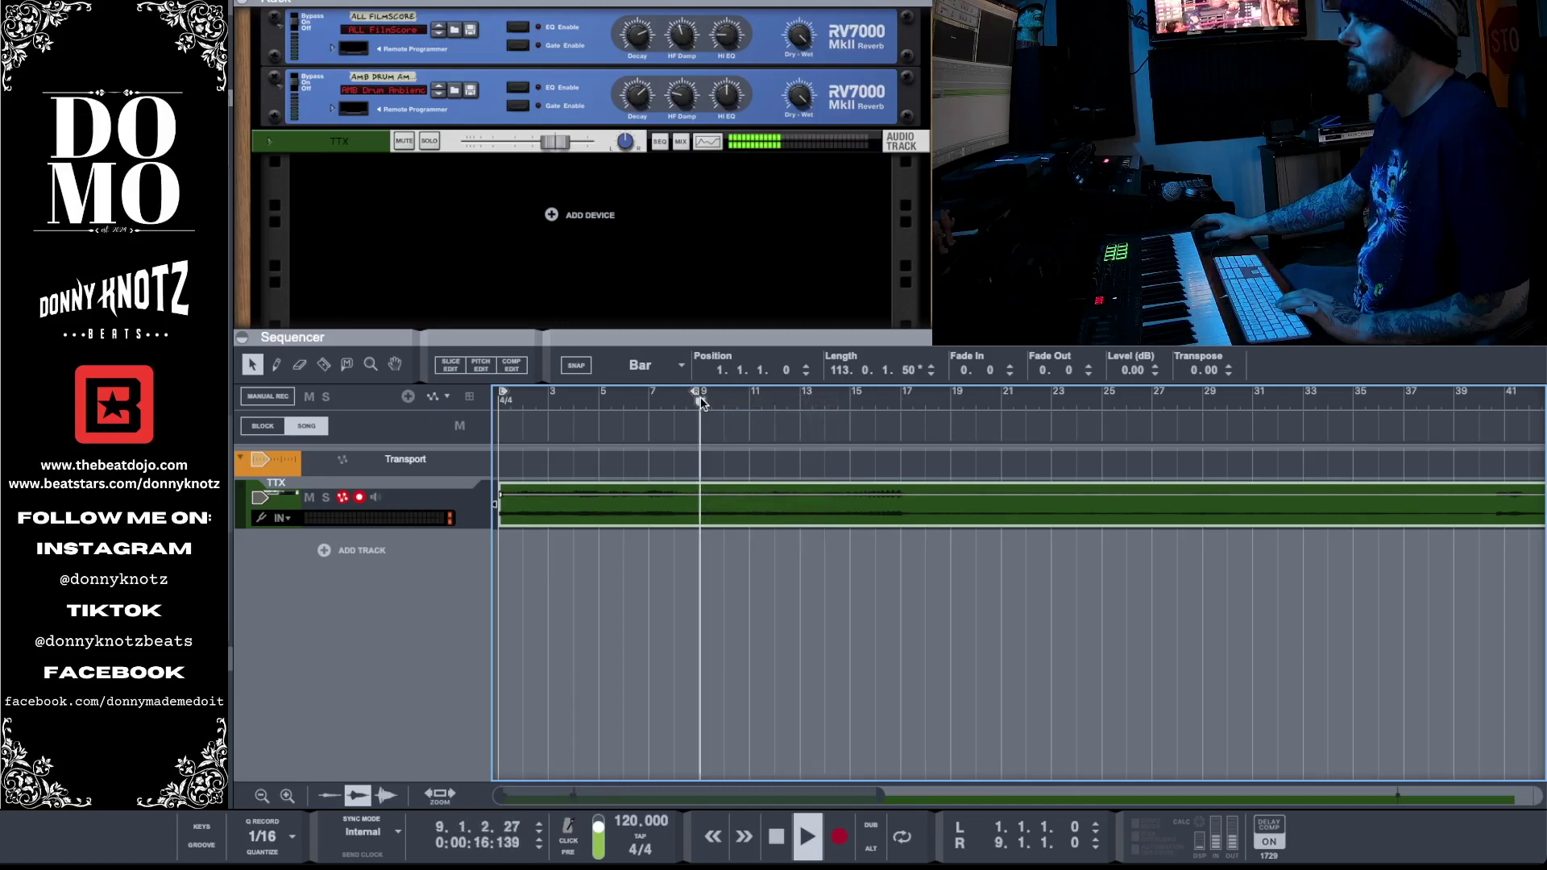
{"action": "left_click", "coordinate": [901, 402]}
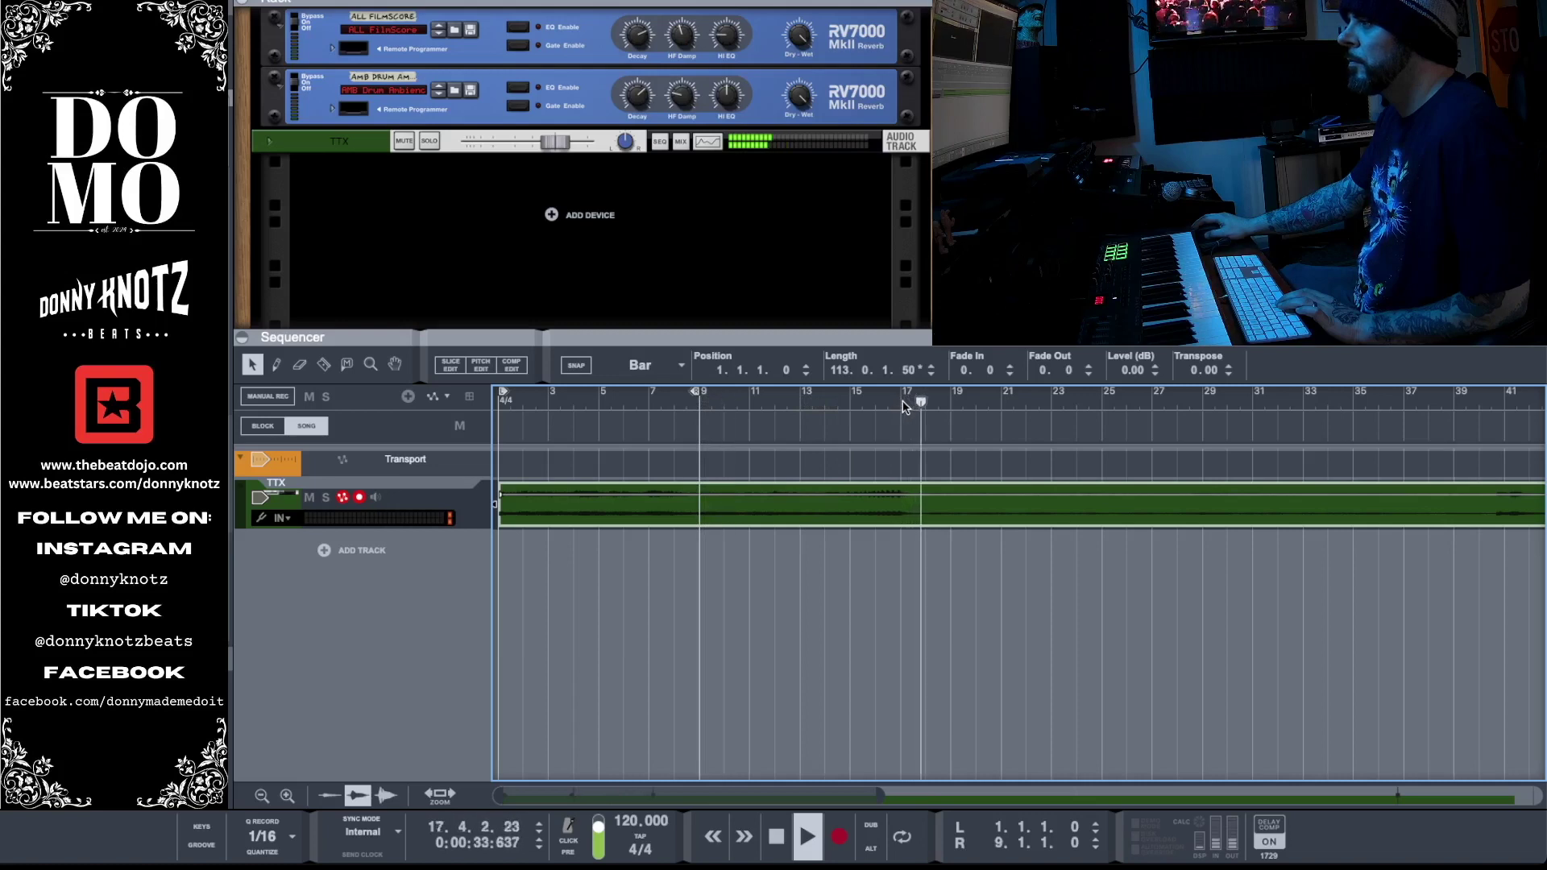
{"action": "left_click", "coordinate": [903, 403]}
{"action": "left_click", "coordinate": [903, 403]}
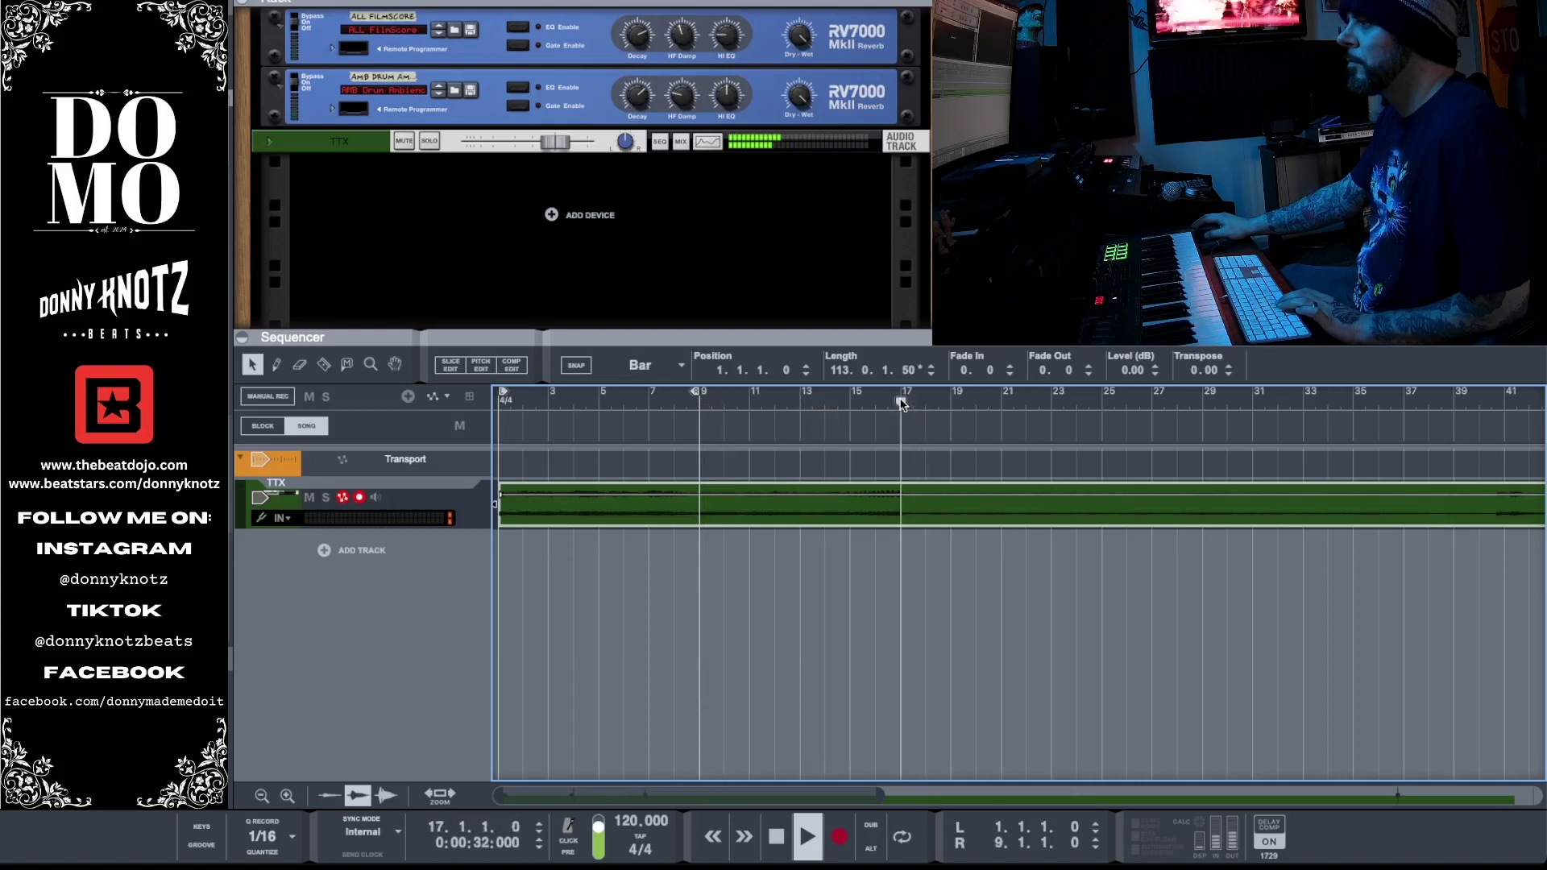
{"action": "left_click", "coordinate": [903, 403]}
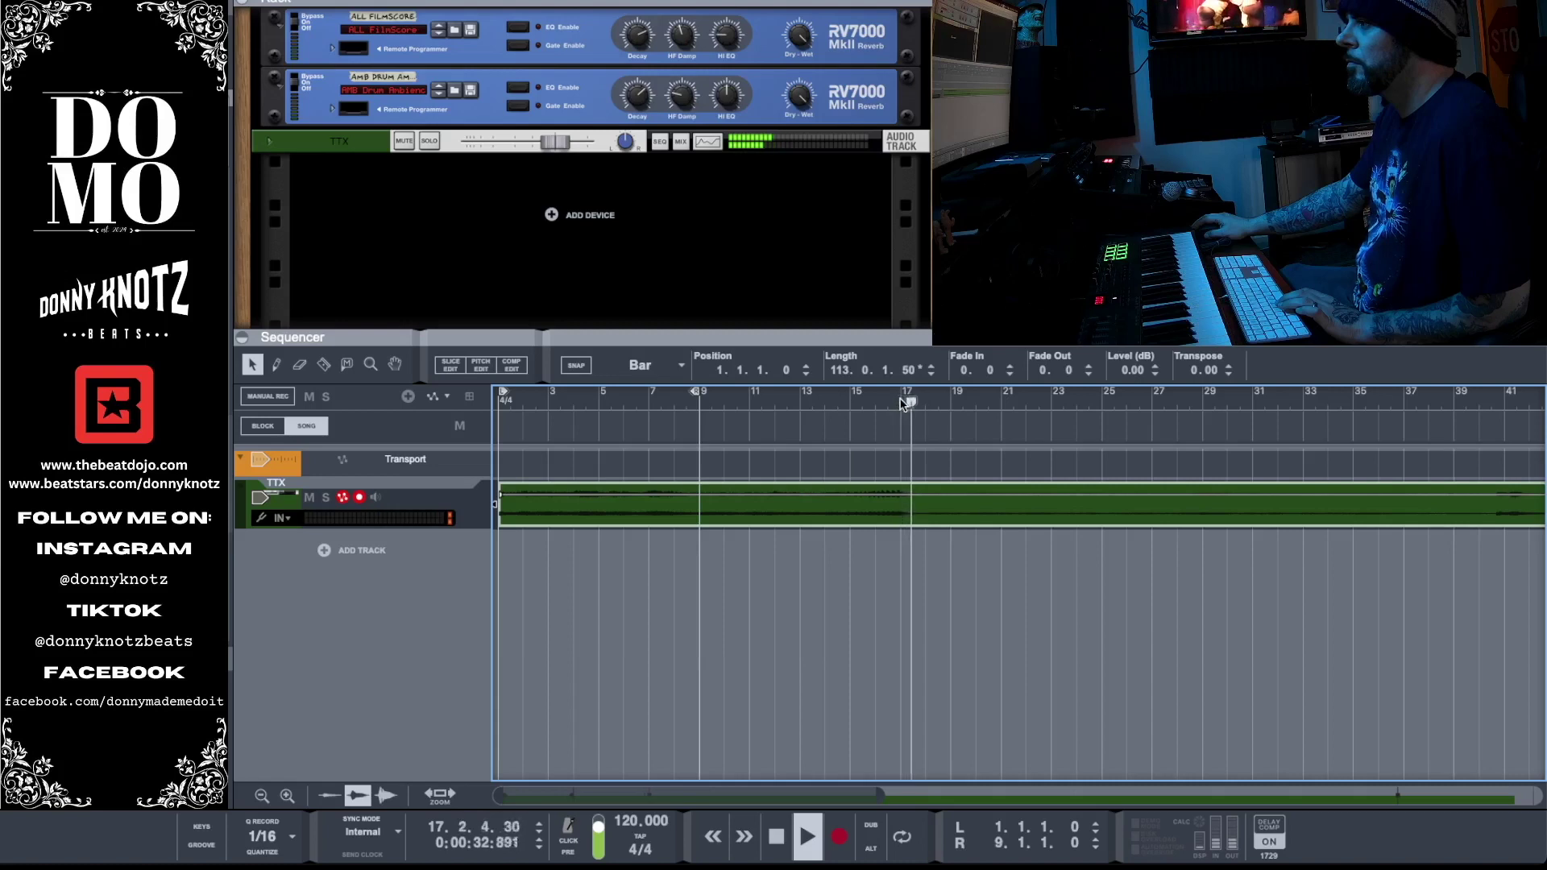
{"action": "left_click_drag", "start_coordinate": [883, 795], "coordinate": [734, 790]}
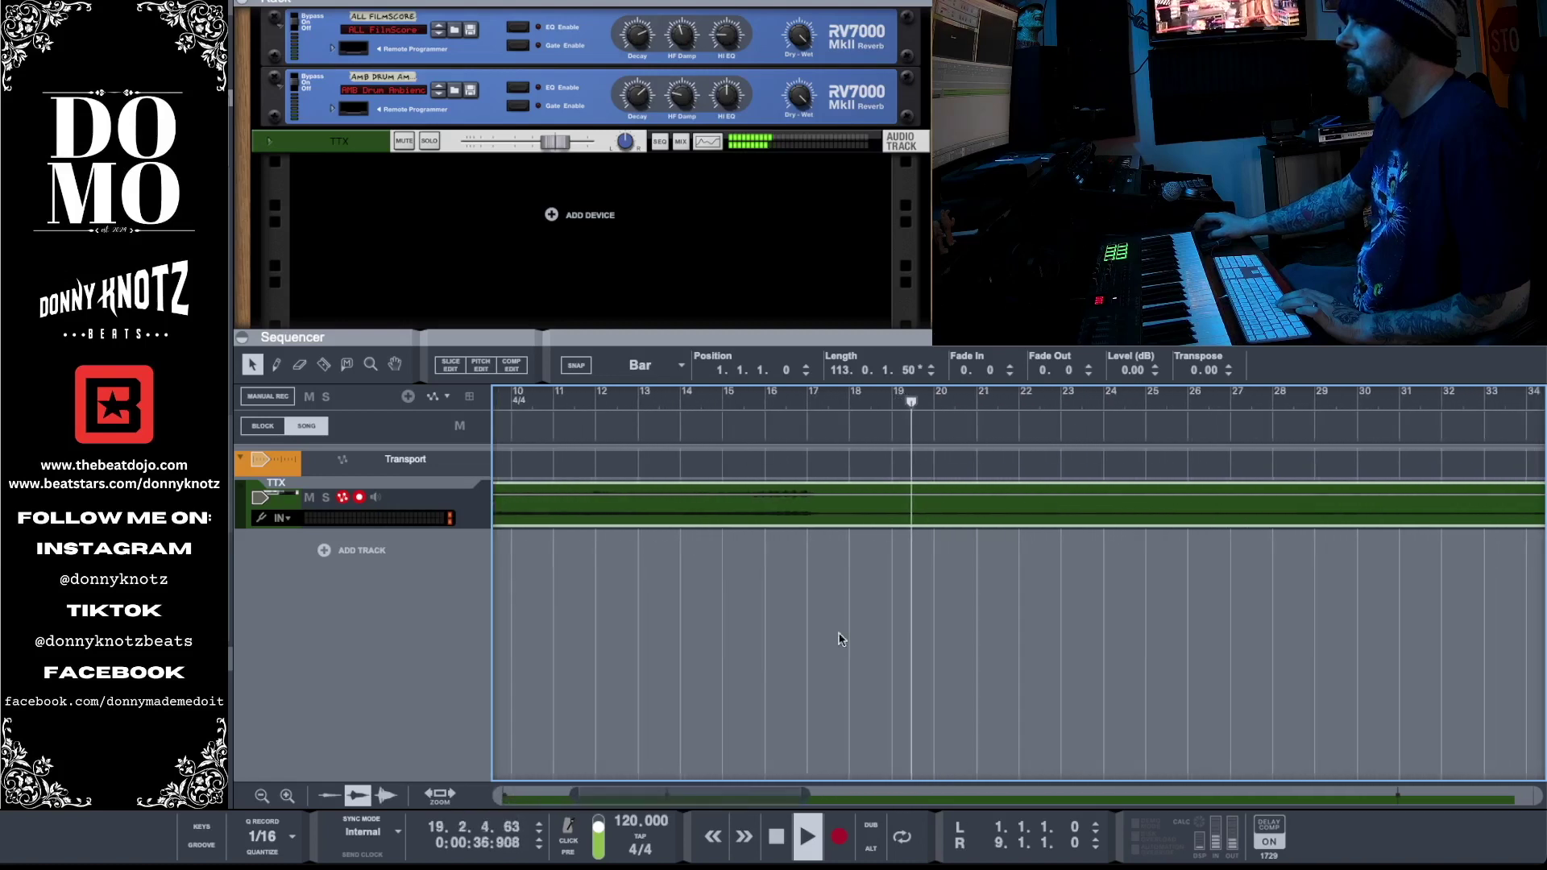
{"action": "left_click", "coordinate": [820, 397]}
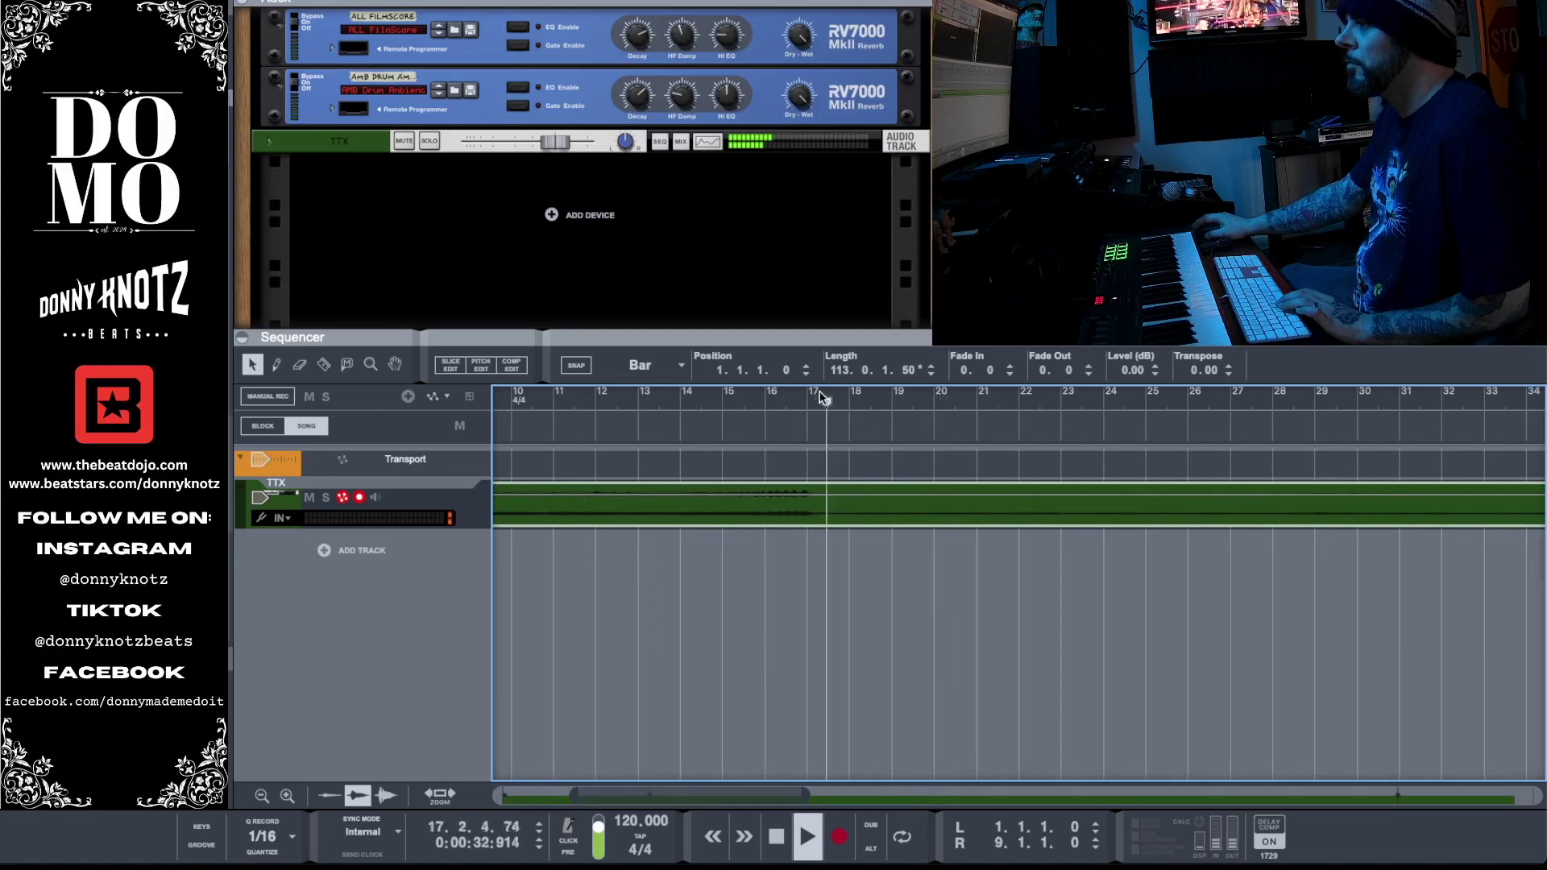
- Split the TTX clip at 17.1.3.217 and put the part after the cut on a duplicate track
{"action": "key", "text": "space"}
{"action": "left_click_drag", "start_coordinate": [805, 790], "coordinate": [654, 820]}
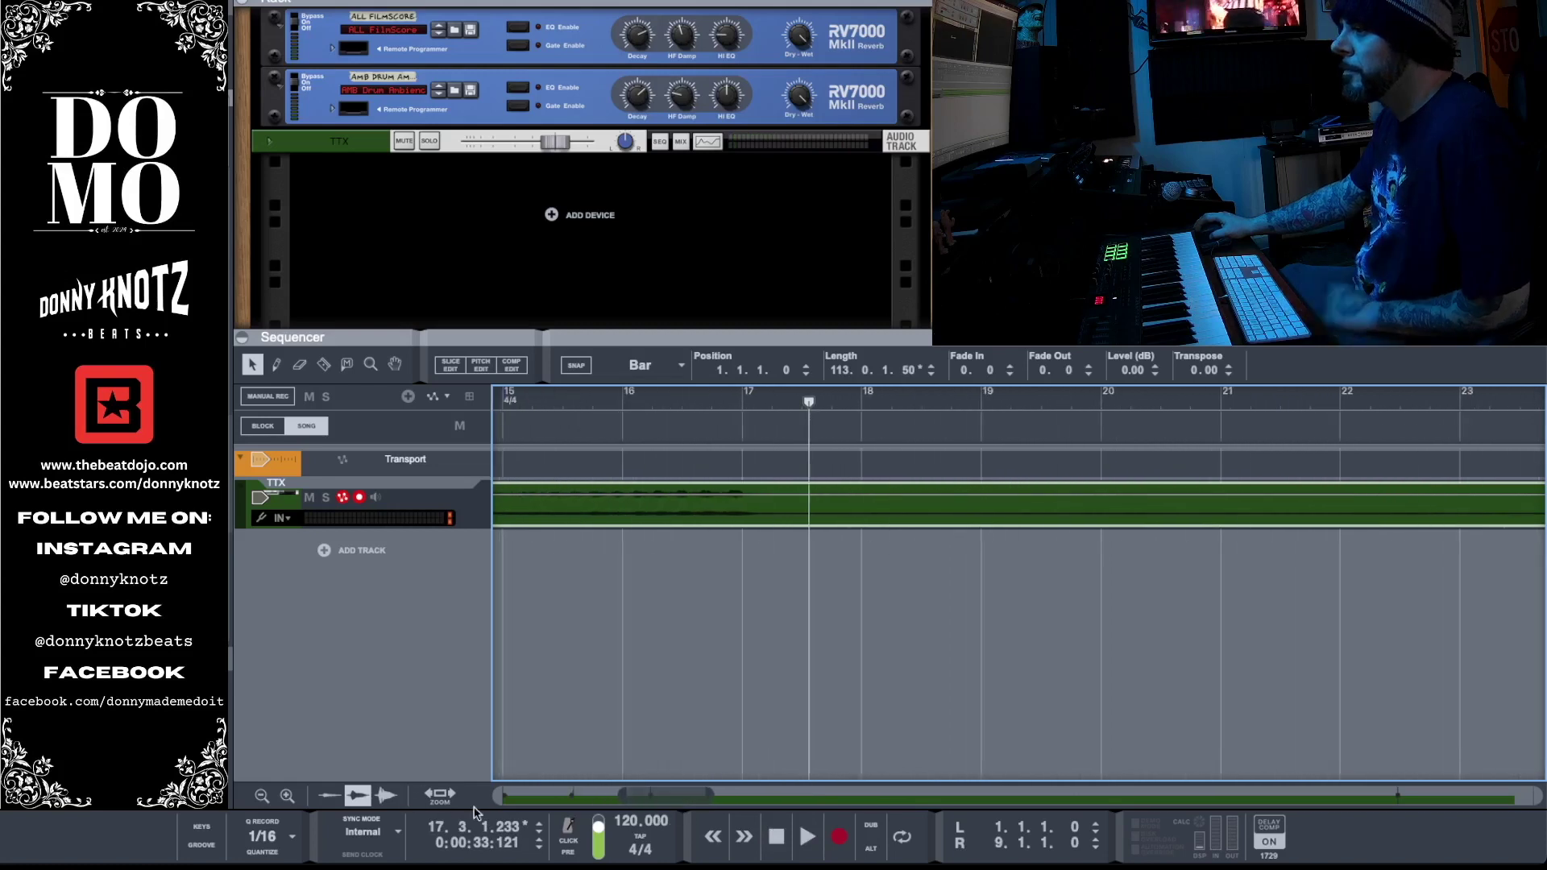
{"action": "left_click_drag", "start_coordinate": [809, 400], "coordinate": [772, 396]}
{"action": "key", "text": "space"}
{"action": "left_click", "coordinate": [739, 395]}
{"action": "left_click", "coordinate": [762, 394]}
{"action": "key", "text": "space"}
{"action": "scroll", "coordinate": [584, 515], "scroll_direction": "down", "scroll_amount": 5}
{"action": "right_click", "coordinate": [583, 516]}
{"action": "left_click", "coordinate": [524, 246]}
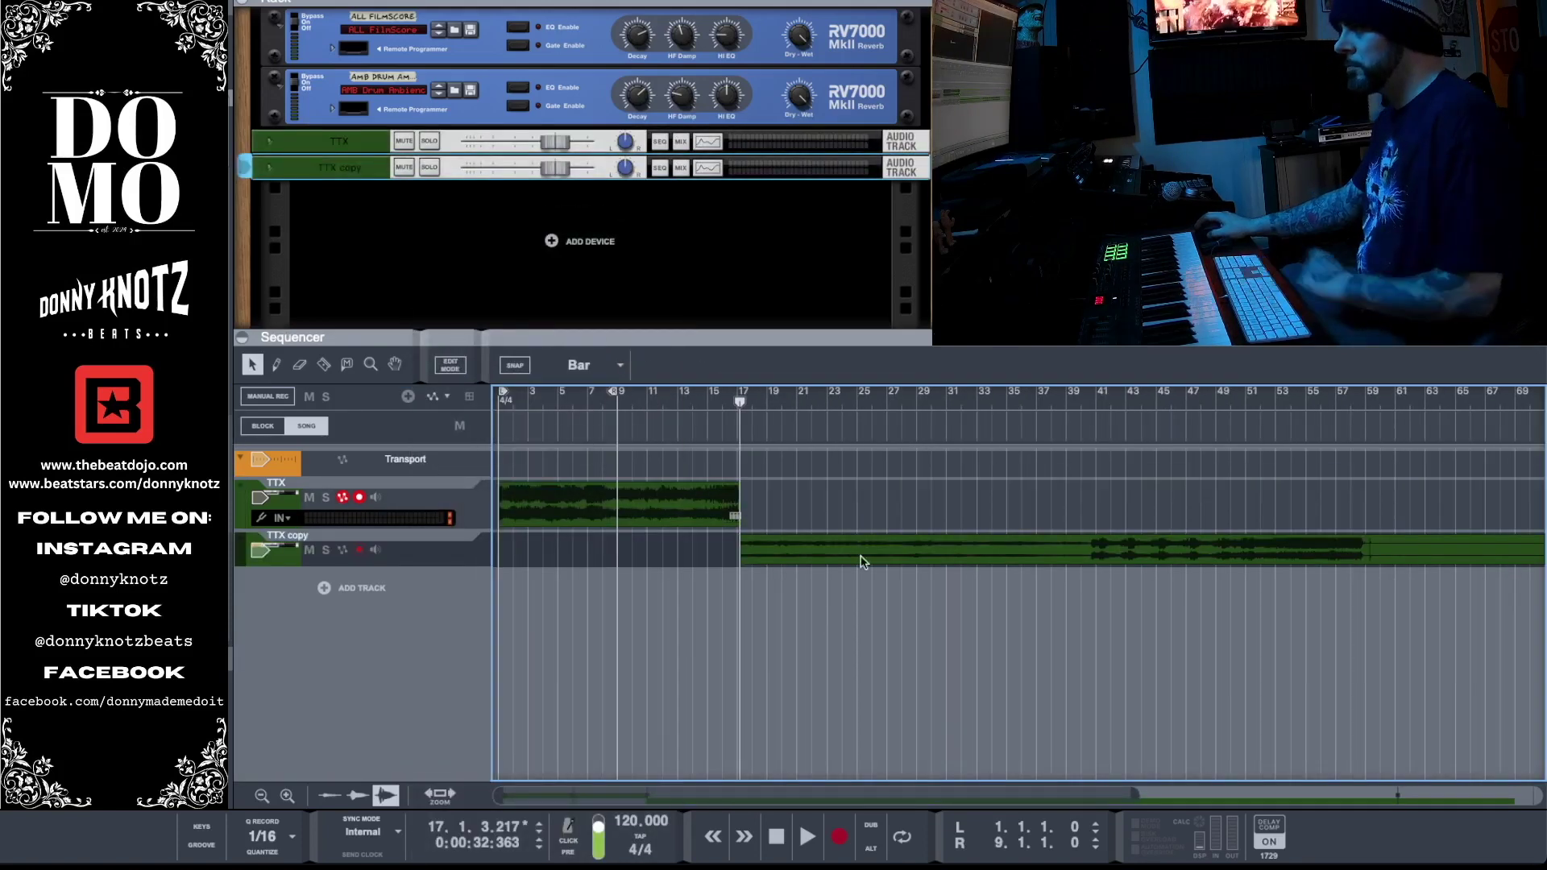
- Play the TTX copy clip to find where its section ends, and set the playhead at 16.1.2.214
{"action": "key", "text": "space"}
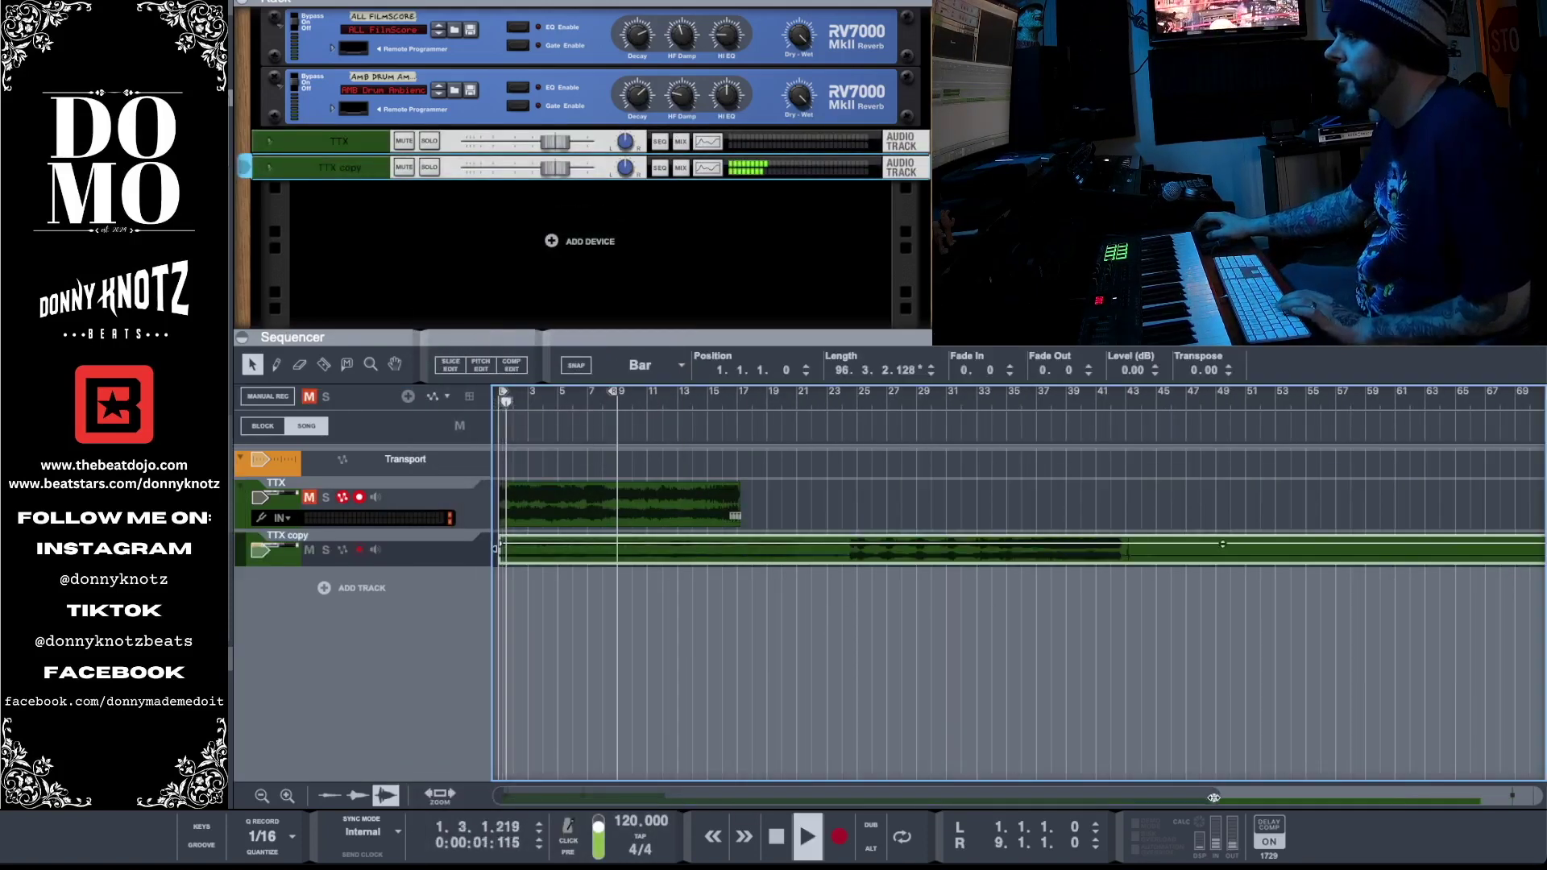
{"action": "scroll", "coordinate": [554, 719], "scroll_direction": "up", "scroll_amount": 5}
{"action": "scroll", "coordinate": [555, 718], "scroll_direction": "down", "scroll_amount": 3}
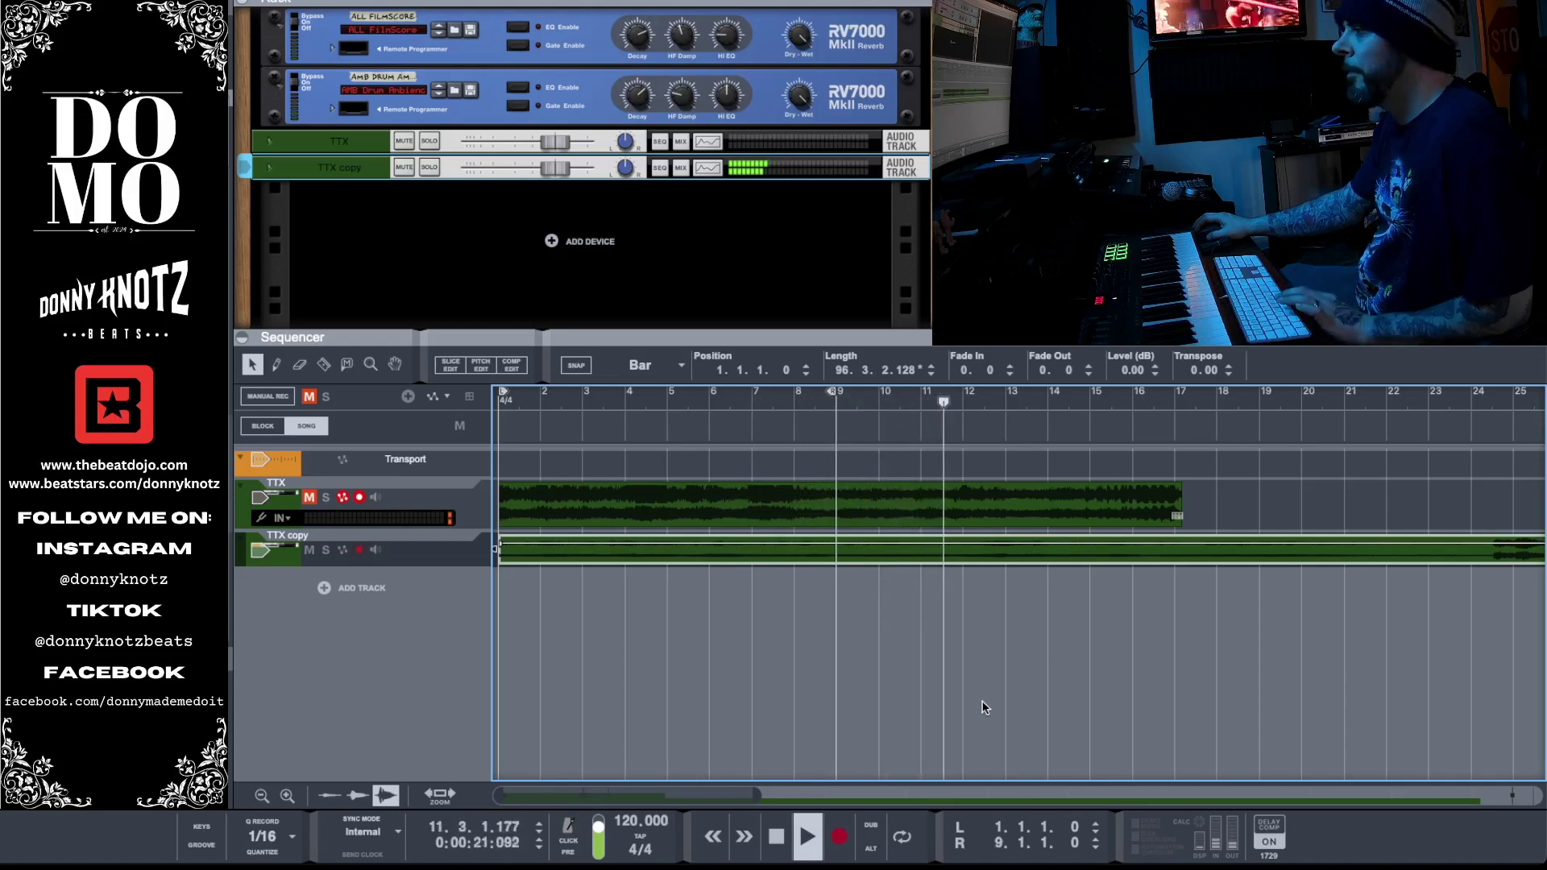
{"action": "left_click_drag", "start_coordinate": [592, 797], "coordinate": [662, 812]}
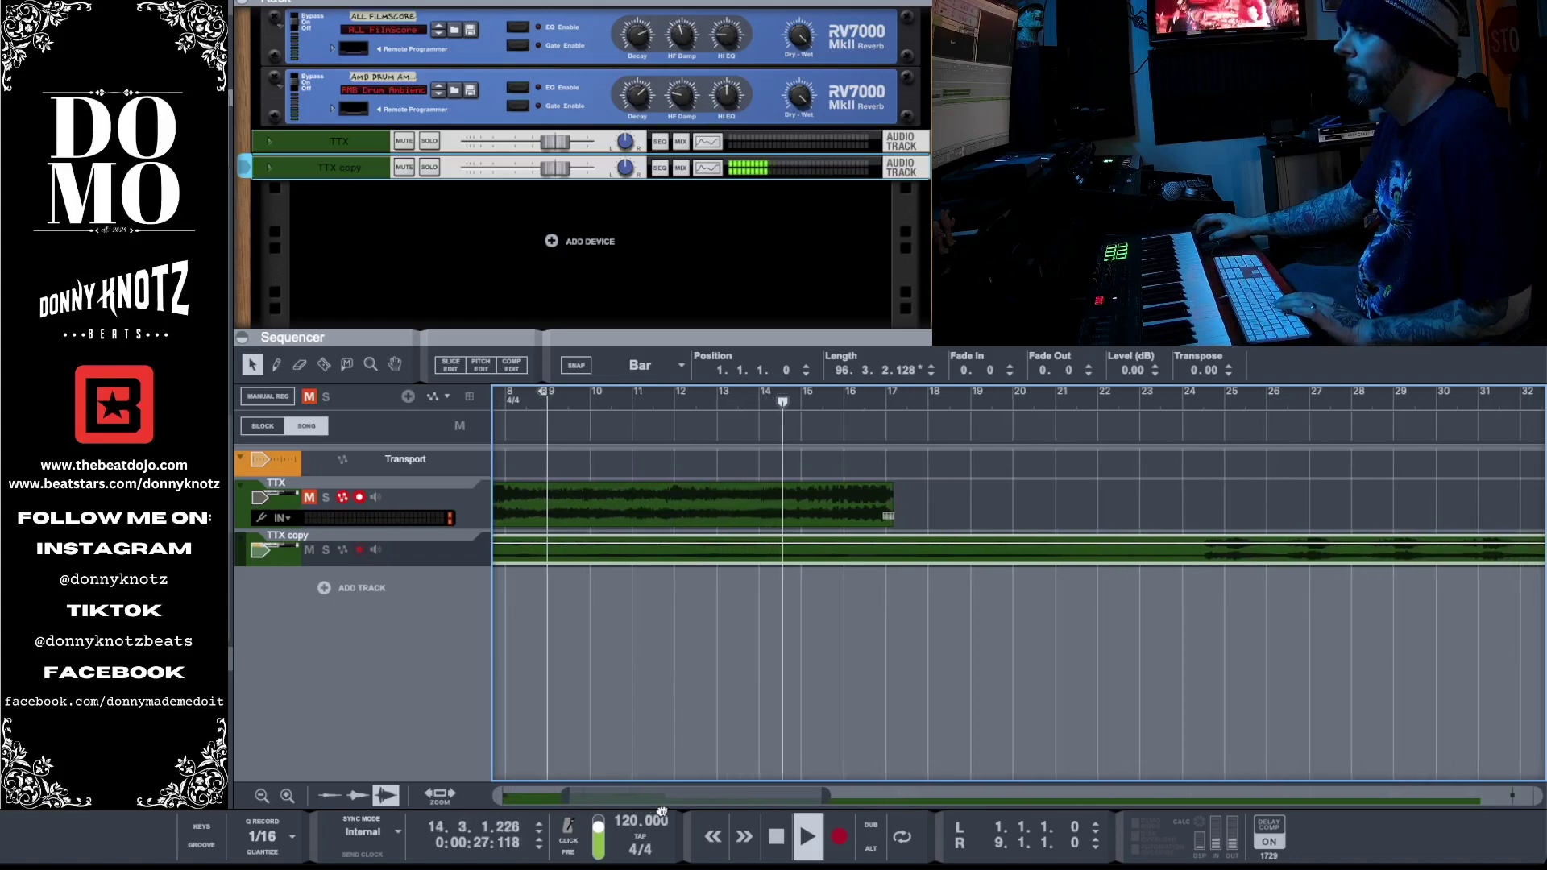
{"action": "left_click", "coordinate": [845, 403]}
{"action": "left_click", "coordinate": [851, 403]}
{"action": "key", "text": "space"}
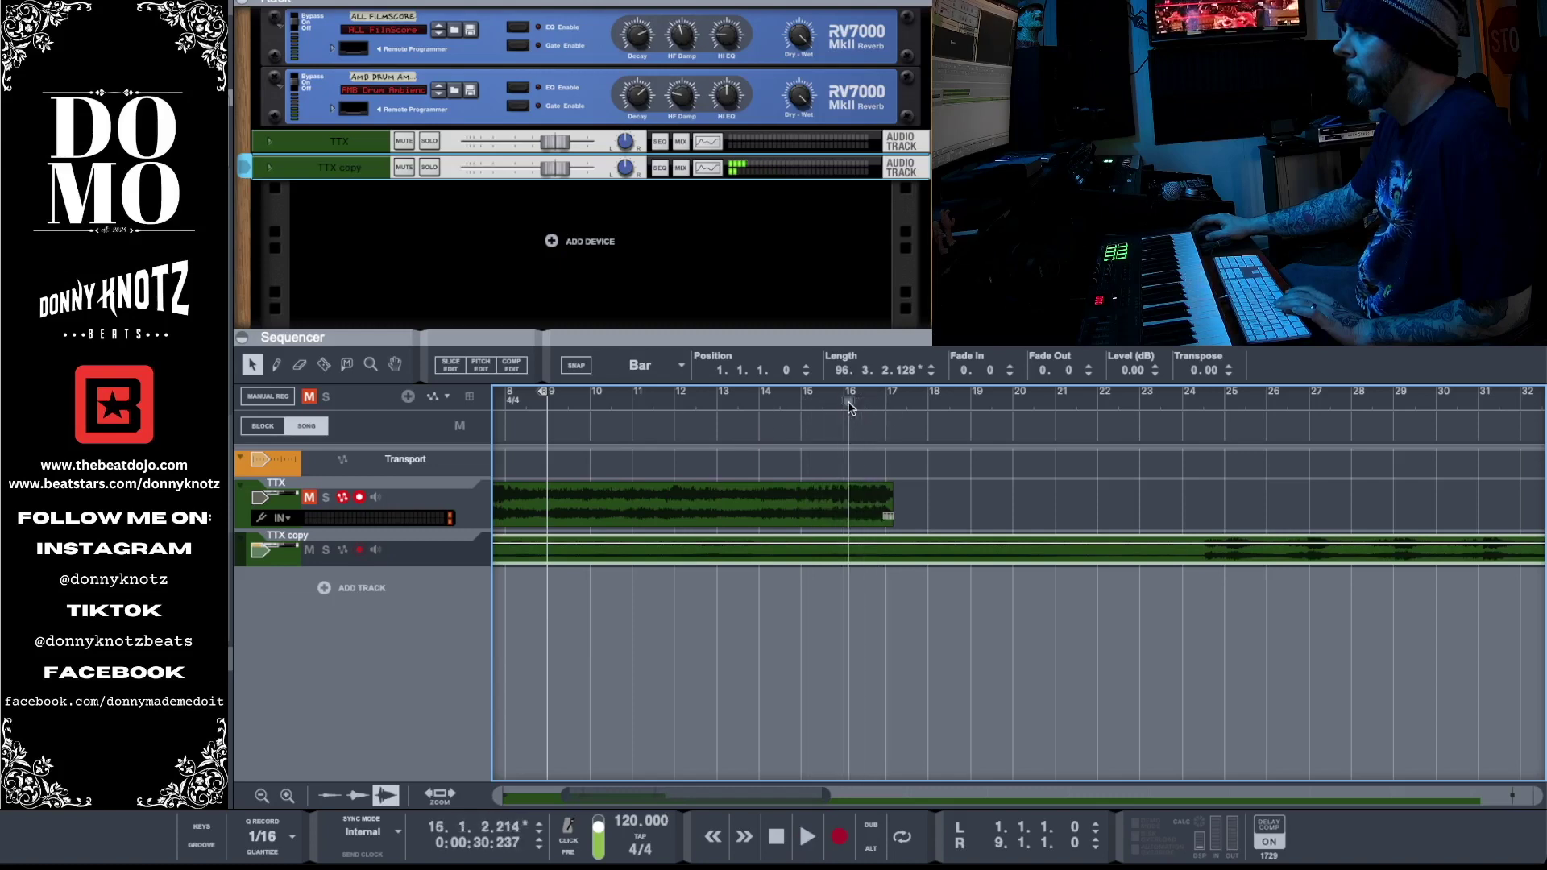
- Split the TTX copy clip at the playhead, keeping its first part and placing the remainder at bar 1 on a duplicate track
{"action": "left_click", "coordinate": [853, 551]}
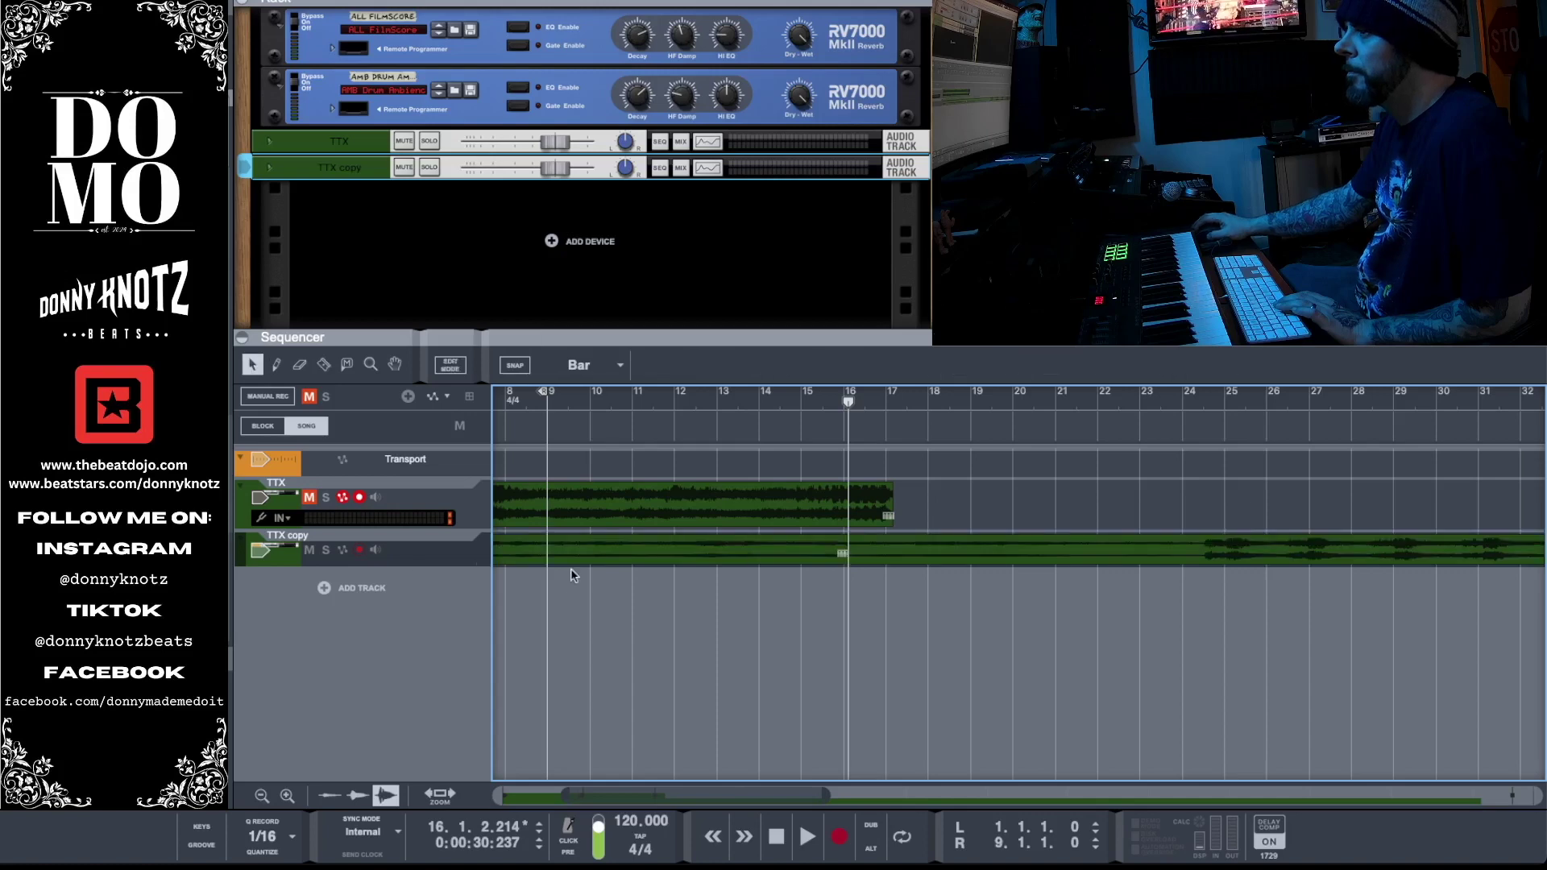
{"action": "right_click", "coordinate": [433, 551]}
{"action": "left_click", "coordinate": [536, 269]}
{"action": "left_click", "coordinate": [752, 594]}
{"action": "key", "text": "Delete"}
{"action": "left_click", "coordinate": [1012, 553]}
{"action": "key", "text": "Delete"}
{"action": "left_click", "coordinate": [1062, 594]}
{"action": "left_click_drag", "start_coordinate": [1063, 594], "coordinate": [476, 601]}
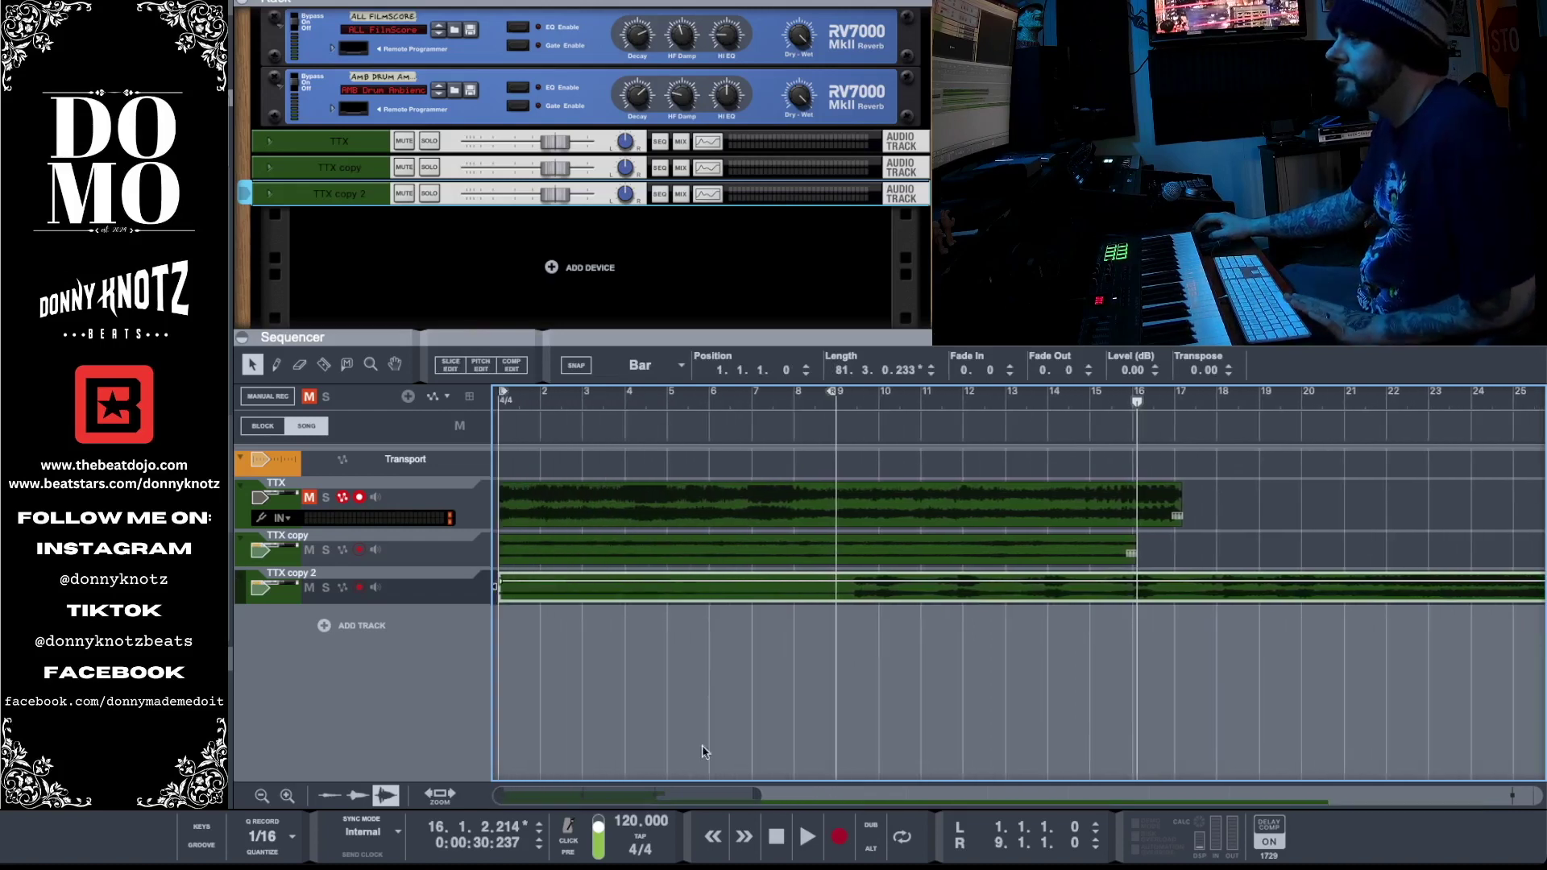
- Listen for where the music starts near bar 9 and crop the beginning of the TTX copy 2 clip
{"action": "left_click", "coordinate": [503, 401]}
{"action": "key", "text": "space"}
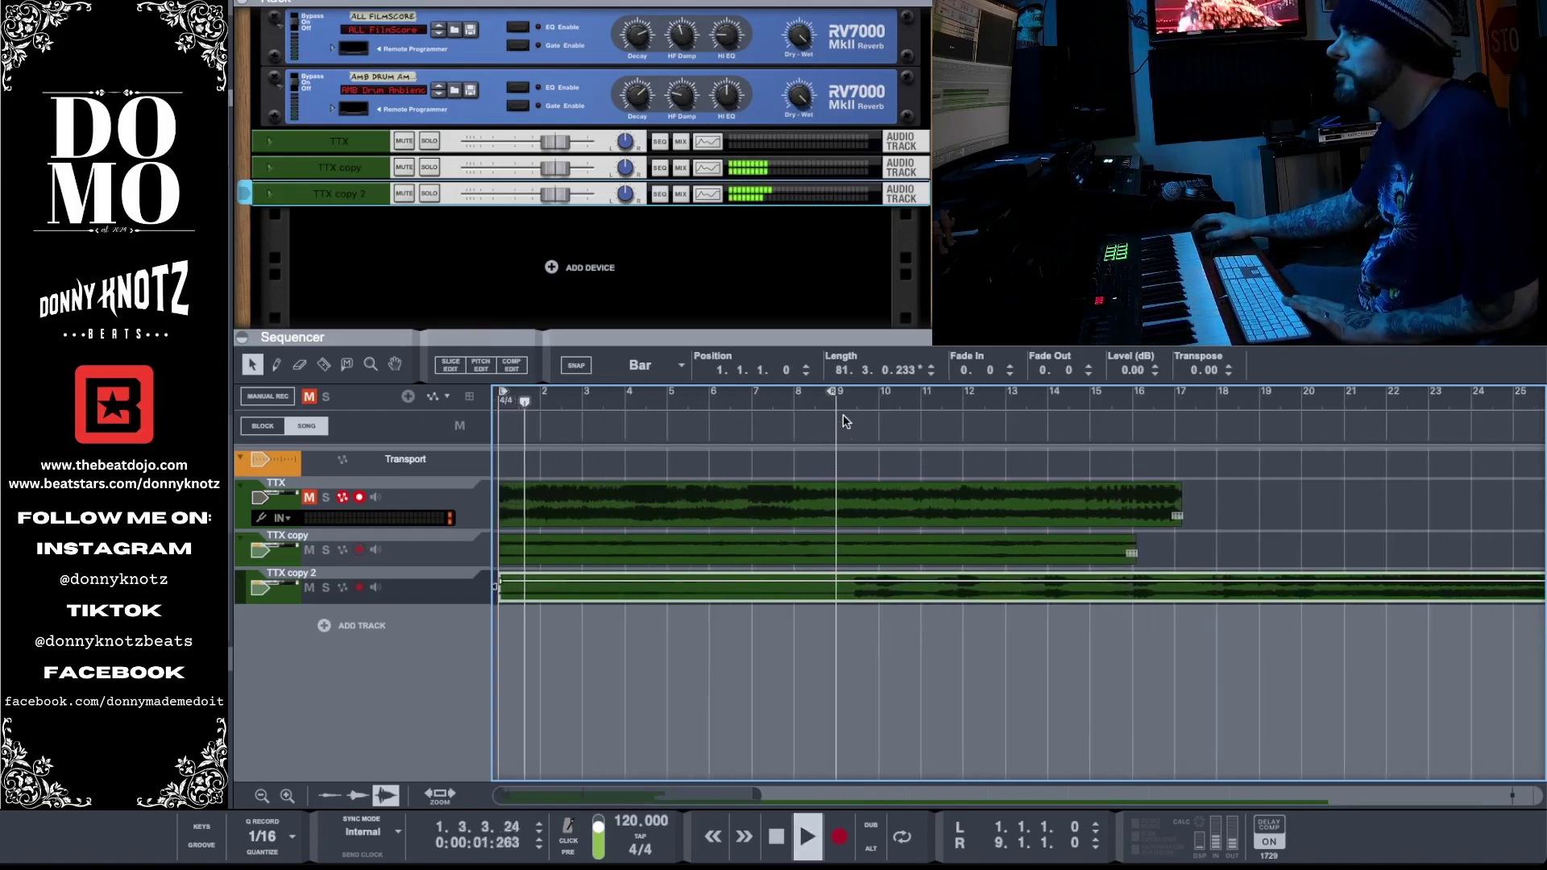
{"action": "left_click", "coordinate": [843, 403]}
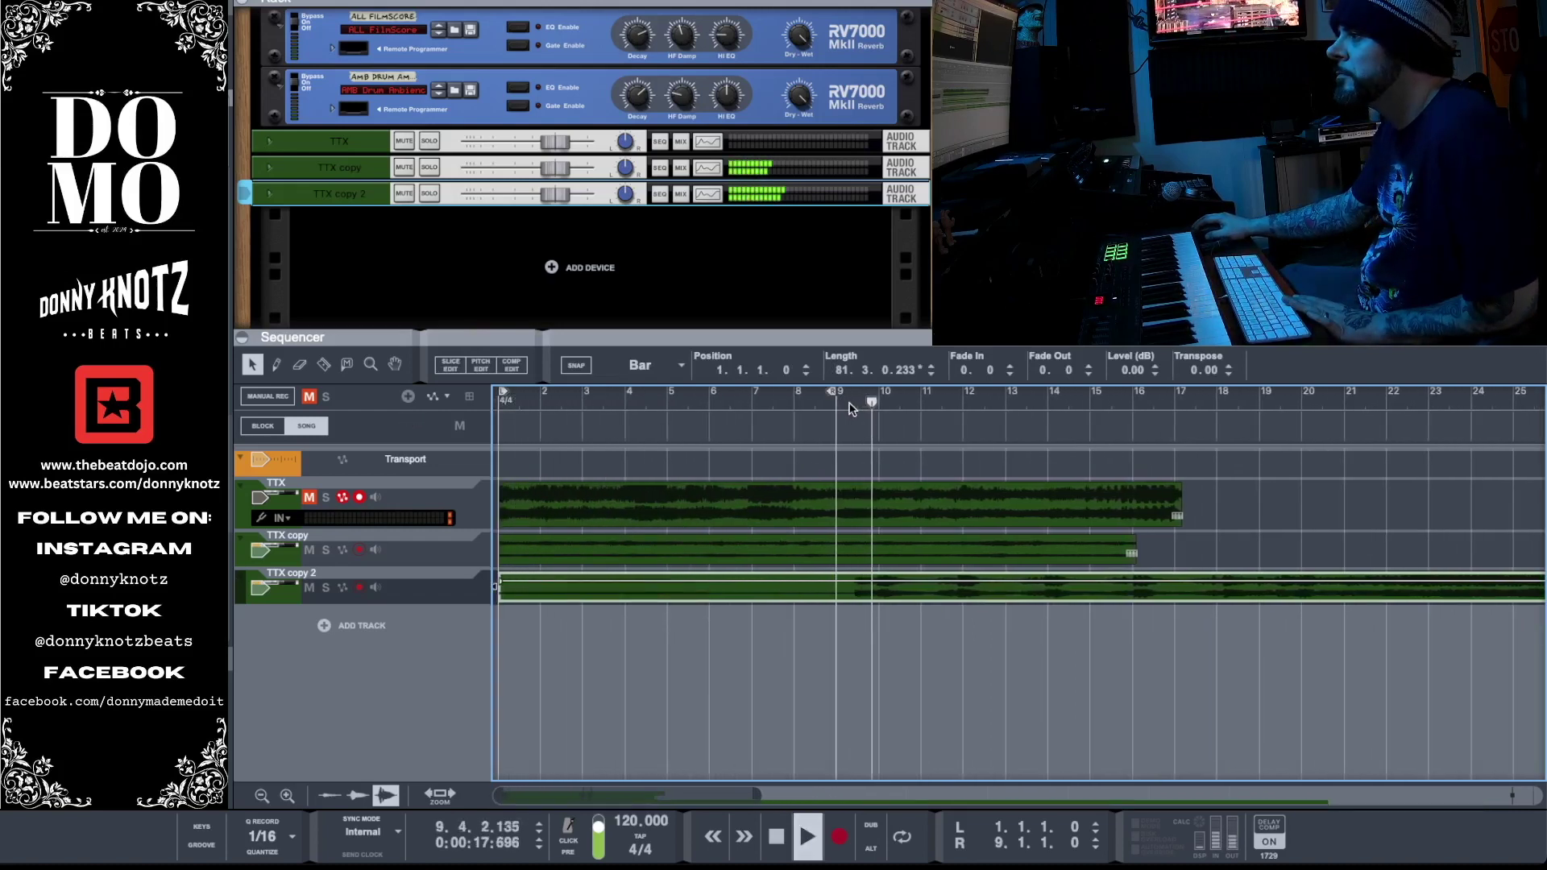
{"action": "left_click", "coordinate": [849, 403]}
{"action": "key", "text": "space"}
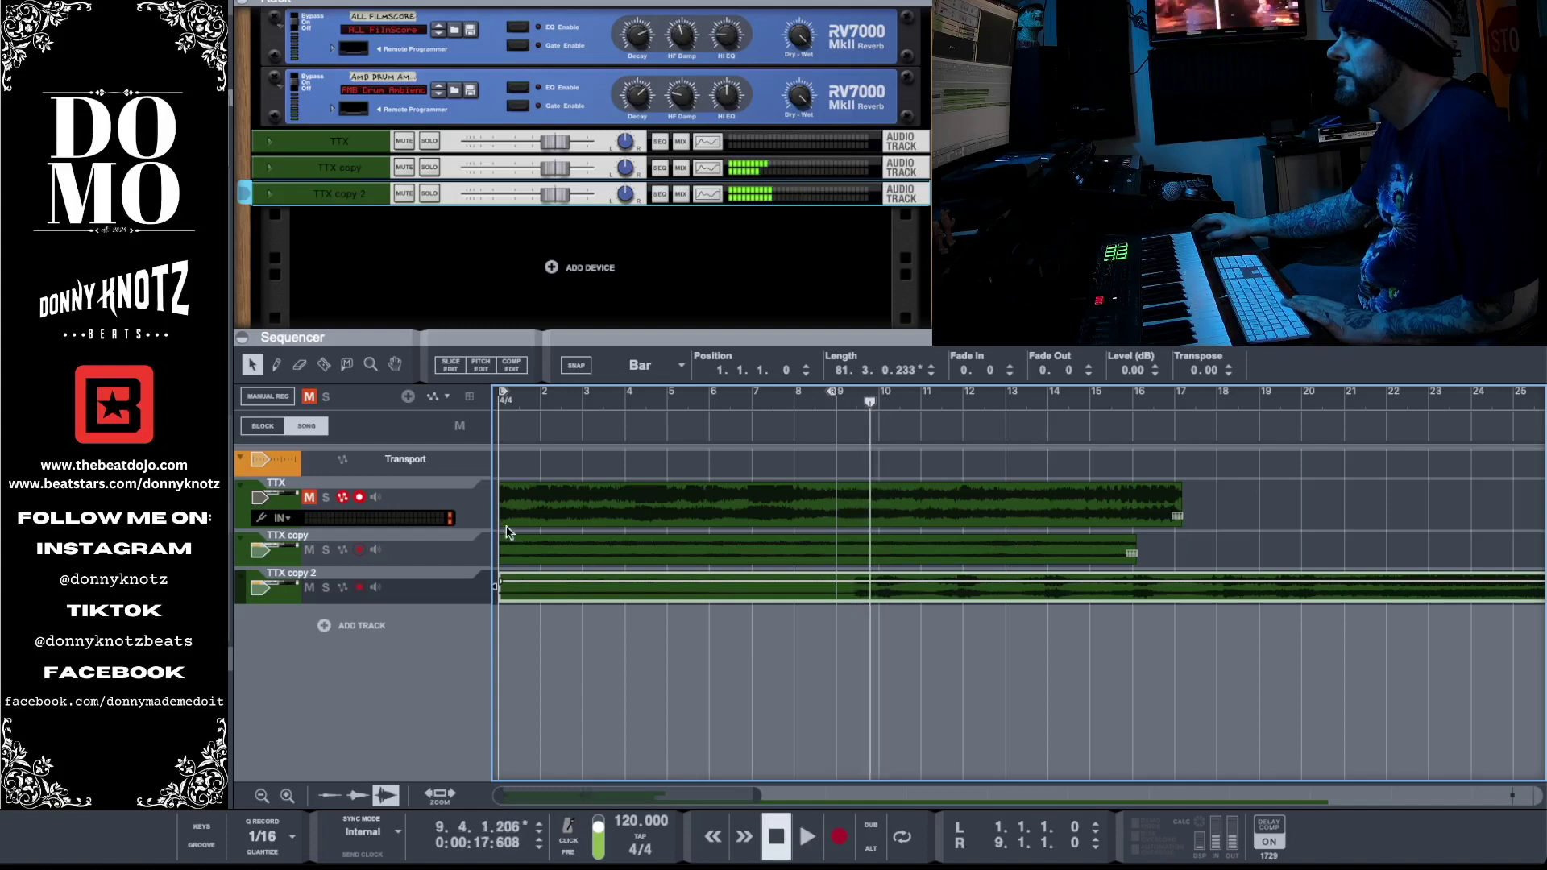
{"action": "left_click_drag", "start_coordinate": [498, 588], "coordinate": [572, 601]}
{"action": "scroll", "coordinate": [501, 592], "scroll_direction": "up", "scroll_amount": 10}
- Play the cropped start of the TTX copy 2 clip and align the clip to position 1.1.1.0
{"action": "left_click", "coordinate": [584, 400]}
{"action": "key", "text": "space"}
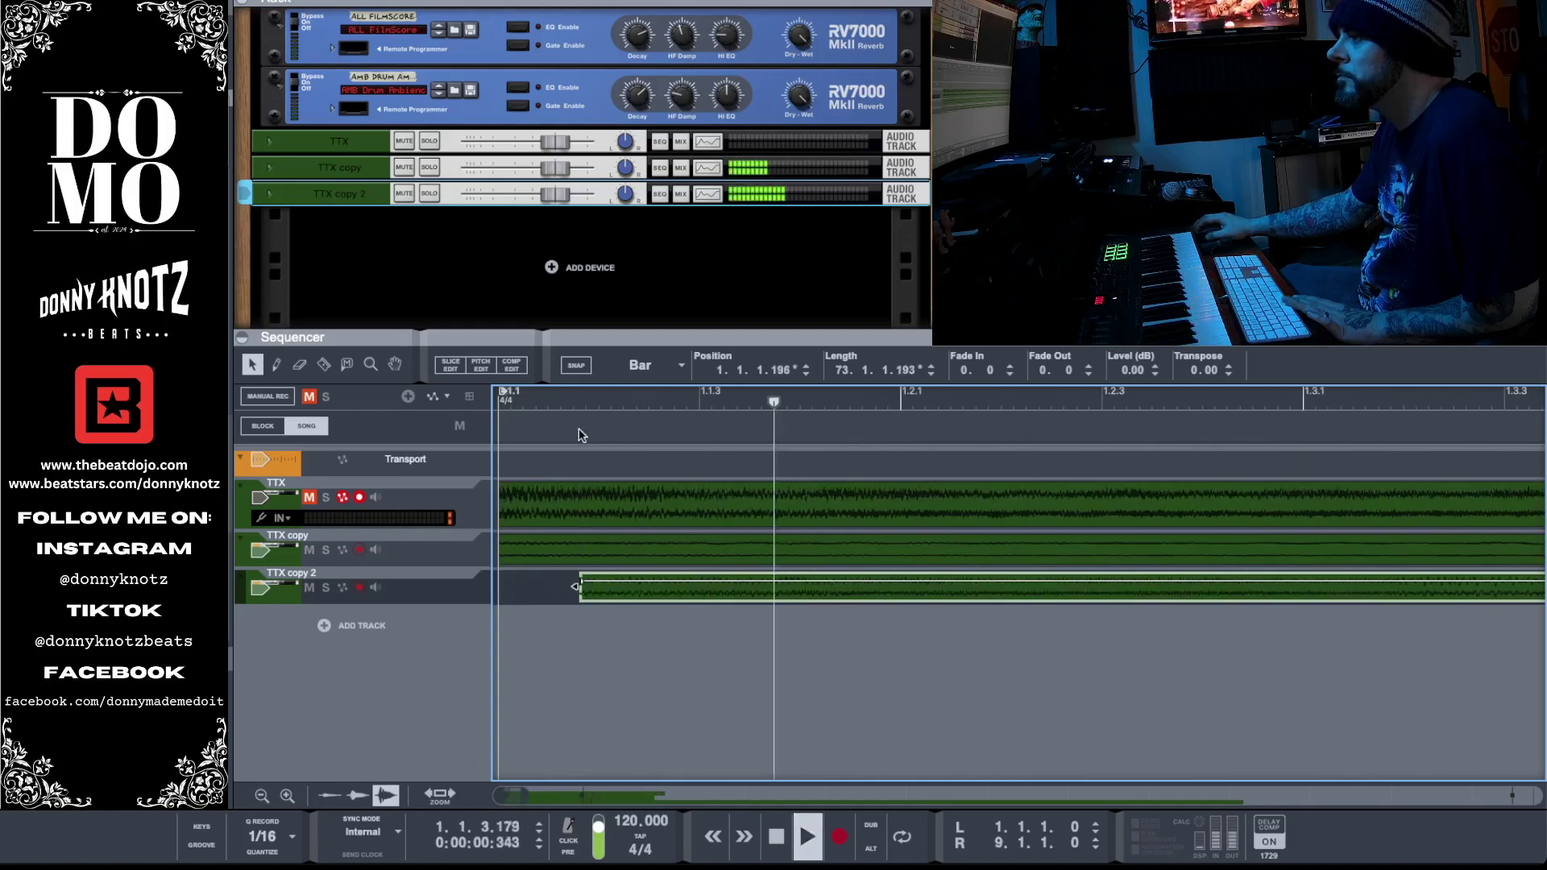
{"action": "left_click", "coordinate": [584, 401]}
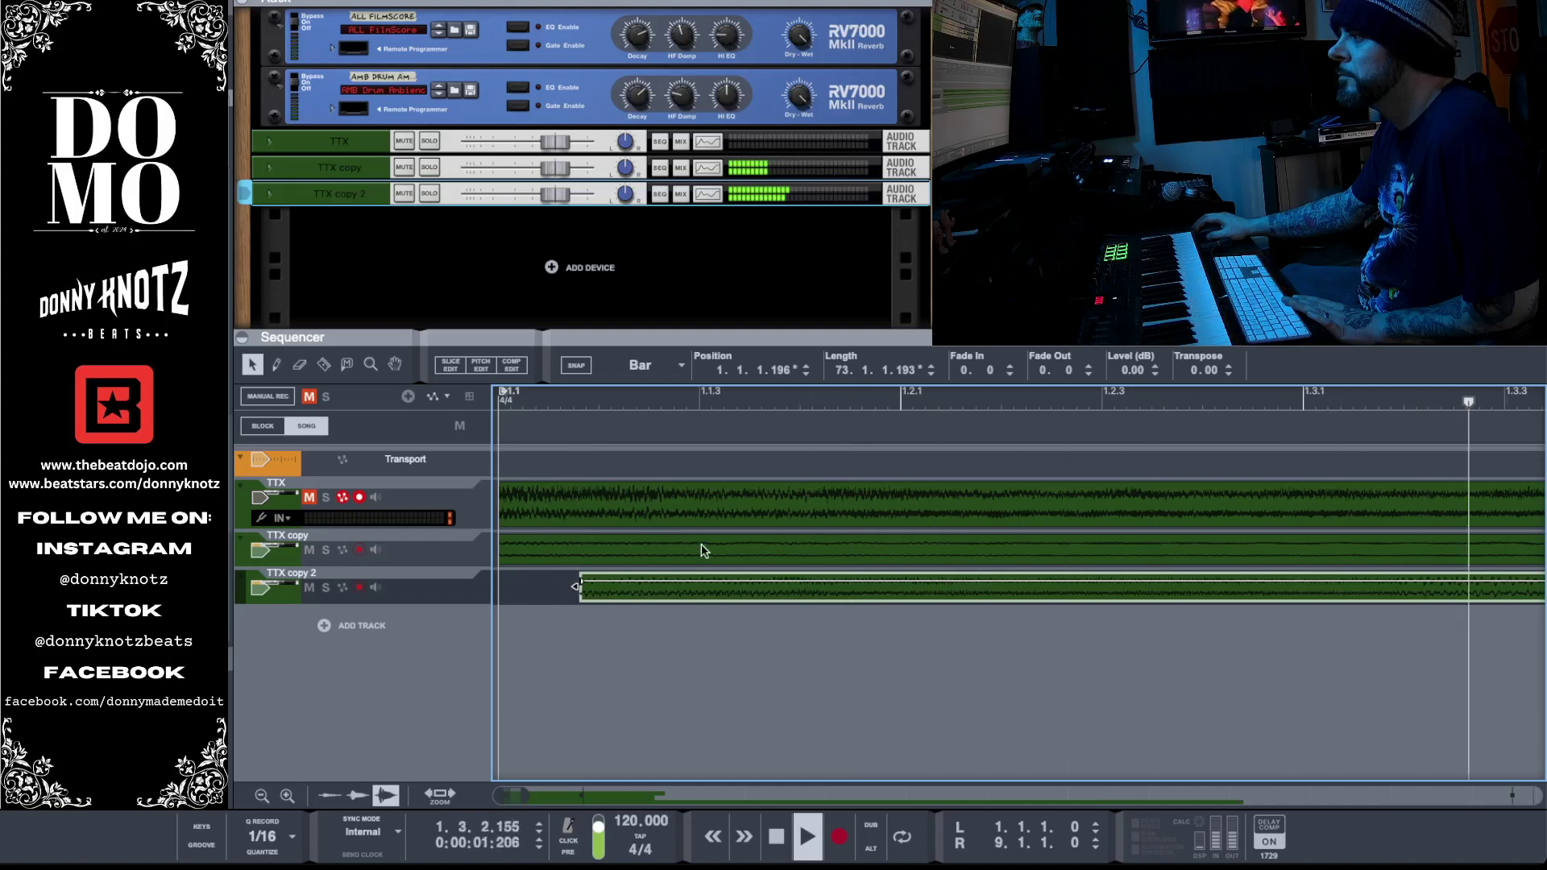
{"action": "left_click_drag", "start_coordinate": [717, 600], "coordinate": [413, 593]}
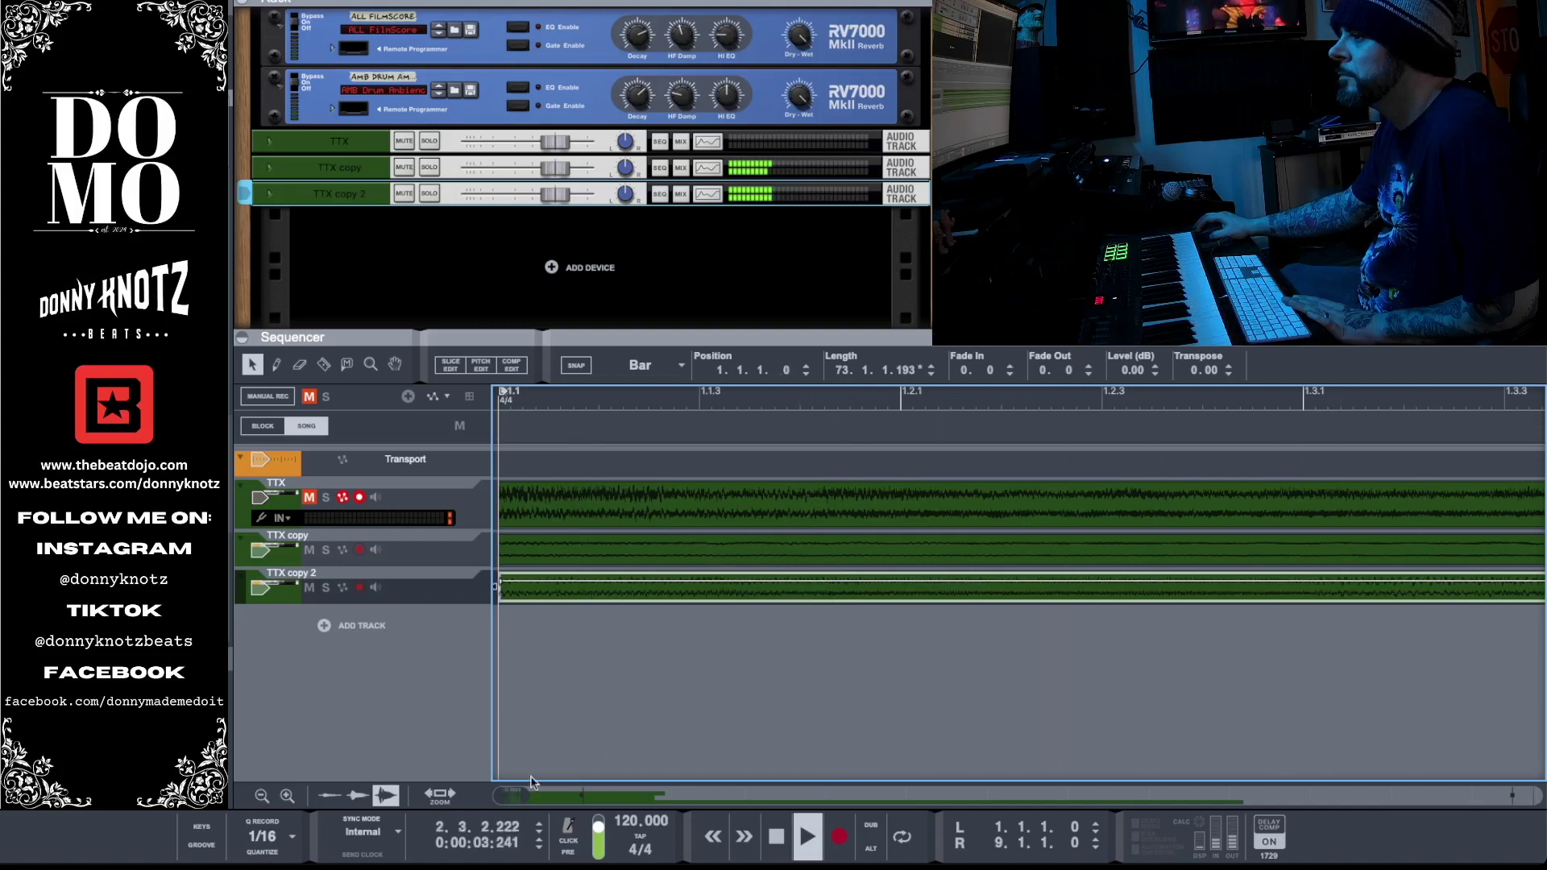
- Mute the TTX copy track and cut the TTX copy 2 clip off at 9.3.4.26
{"action": "left_click_drag", "start_coordinate": [530, 800], "coordinate": [653, 808]}
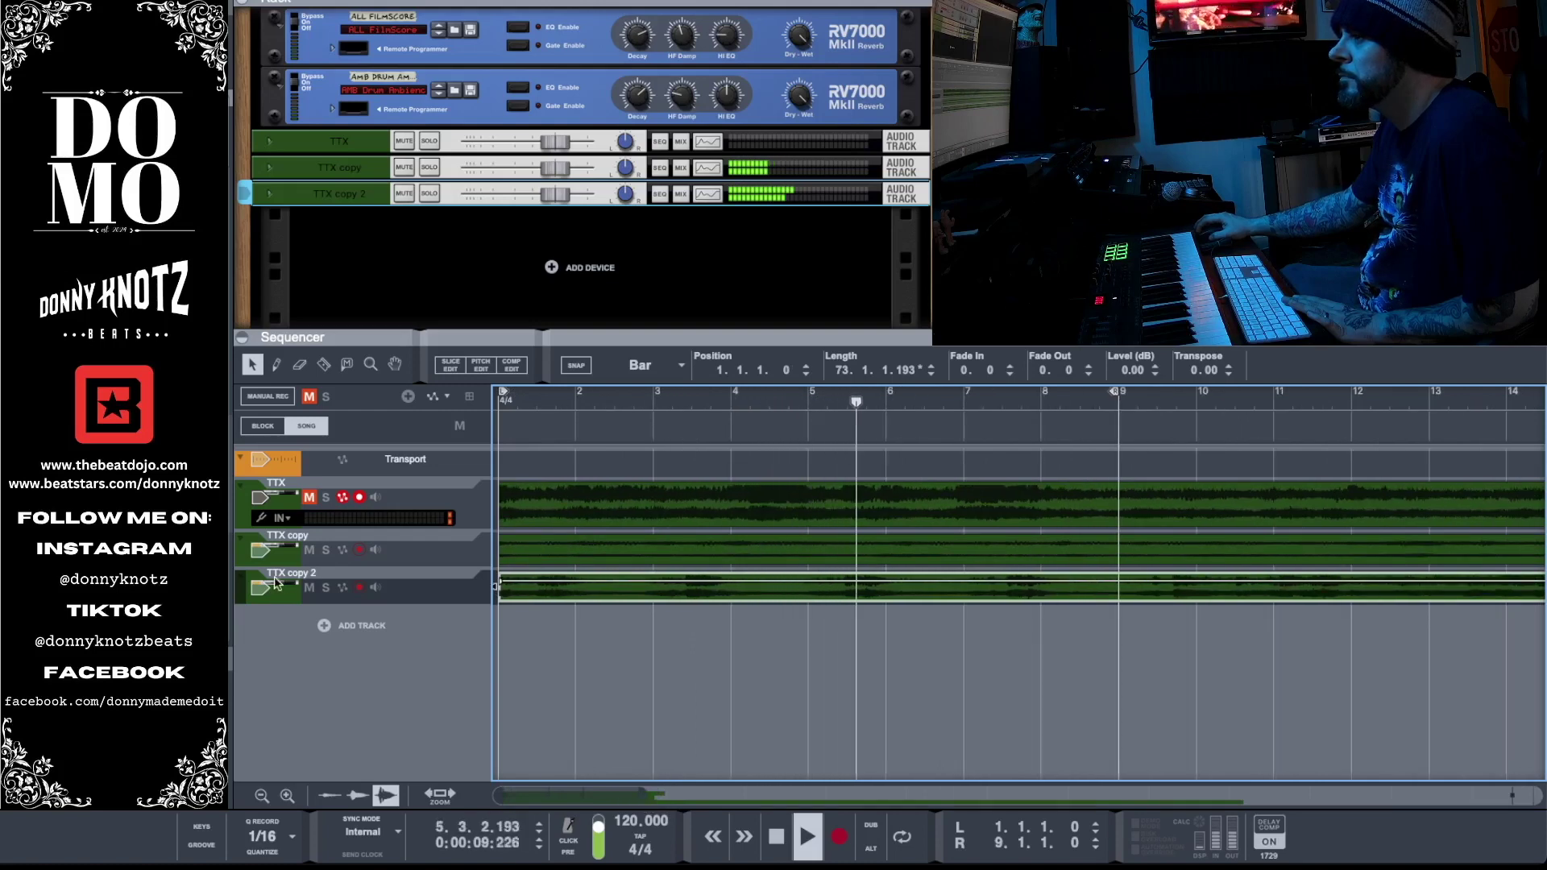
{"action": "left_click", "coordinate": [308, 551]}
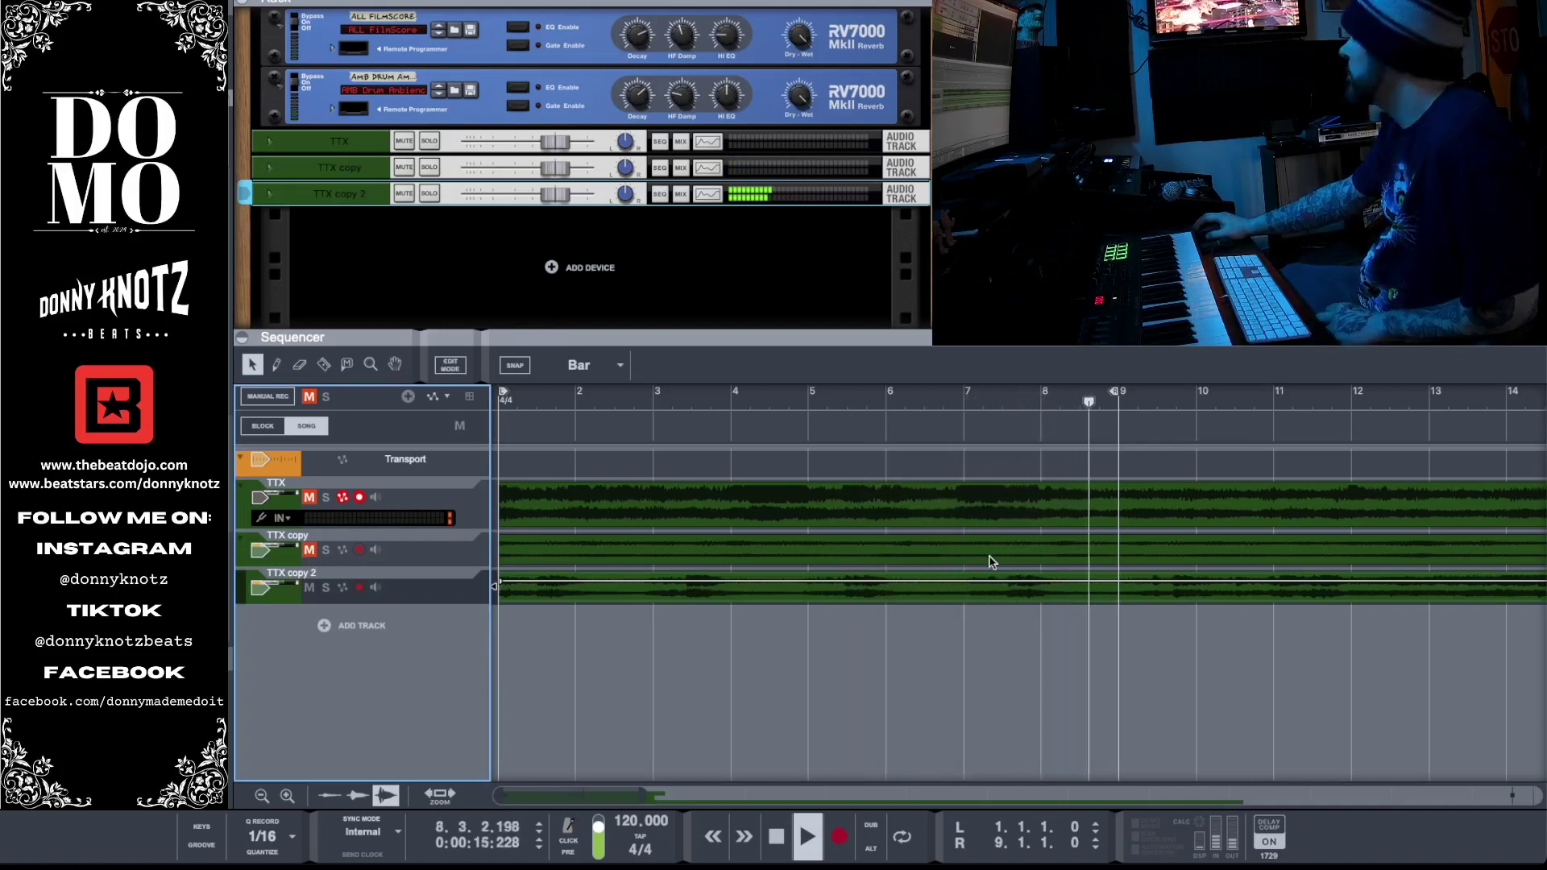
{"action": "key", "text": "space"}
{"action": "left_click", "coordinate": [1173, 403]}
{"action": "key", "text": "r"}
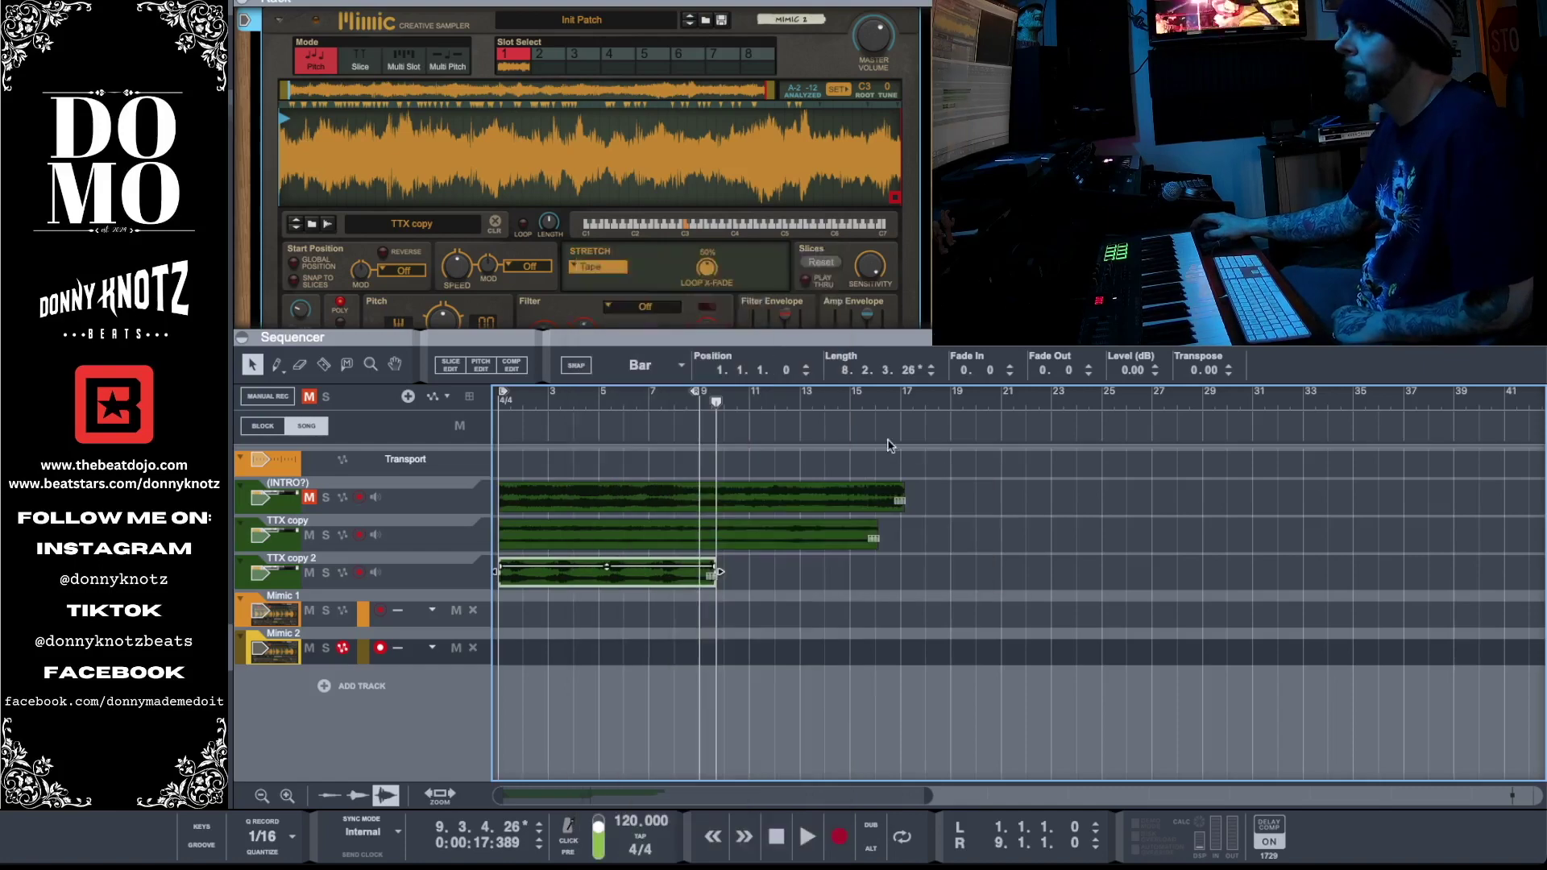
- Try deleting both TTX copy tracks and chopping the TTX copy sample in Mimic 1's Slice mode with adjusted sensitivity, and undo it
{"action": "key", "text": "Delete"}
{"action": "key", "text": "Return"}
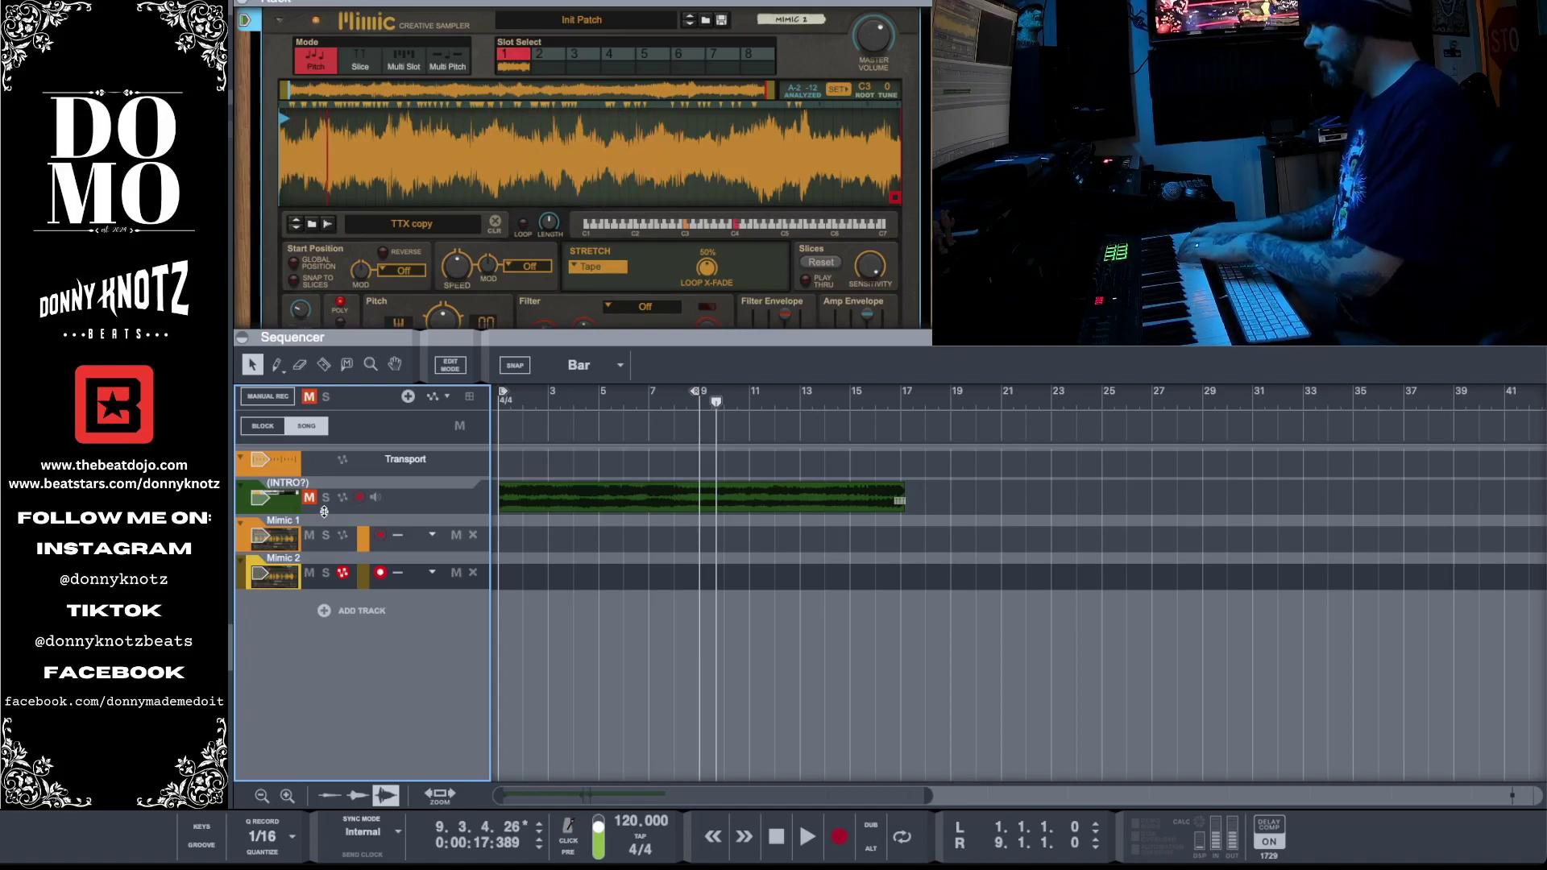
{"action": "left_click", "coordinate": [361, 60]}
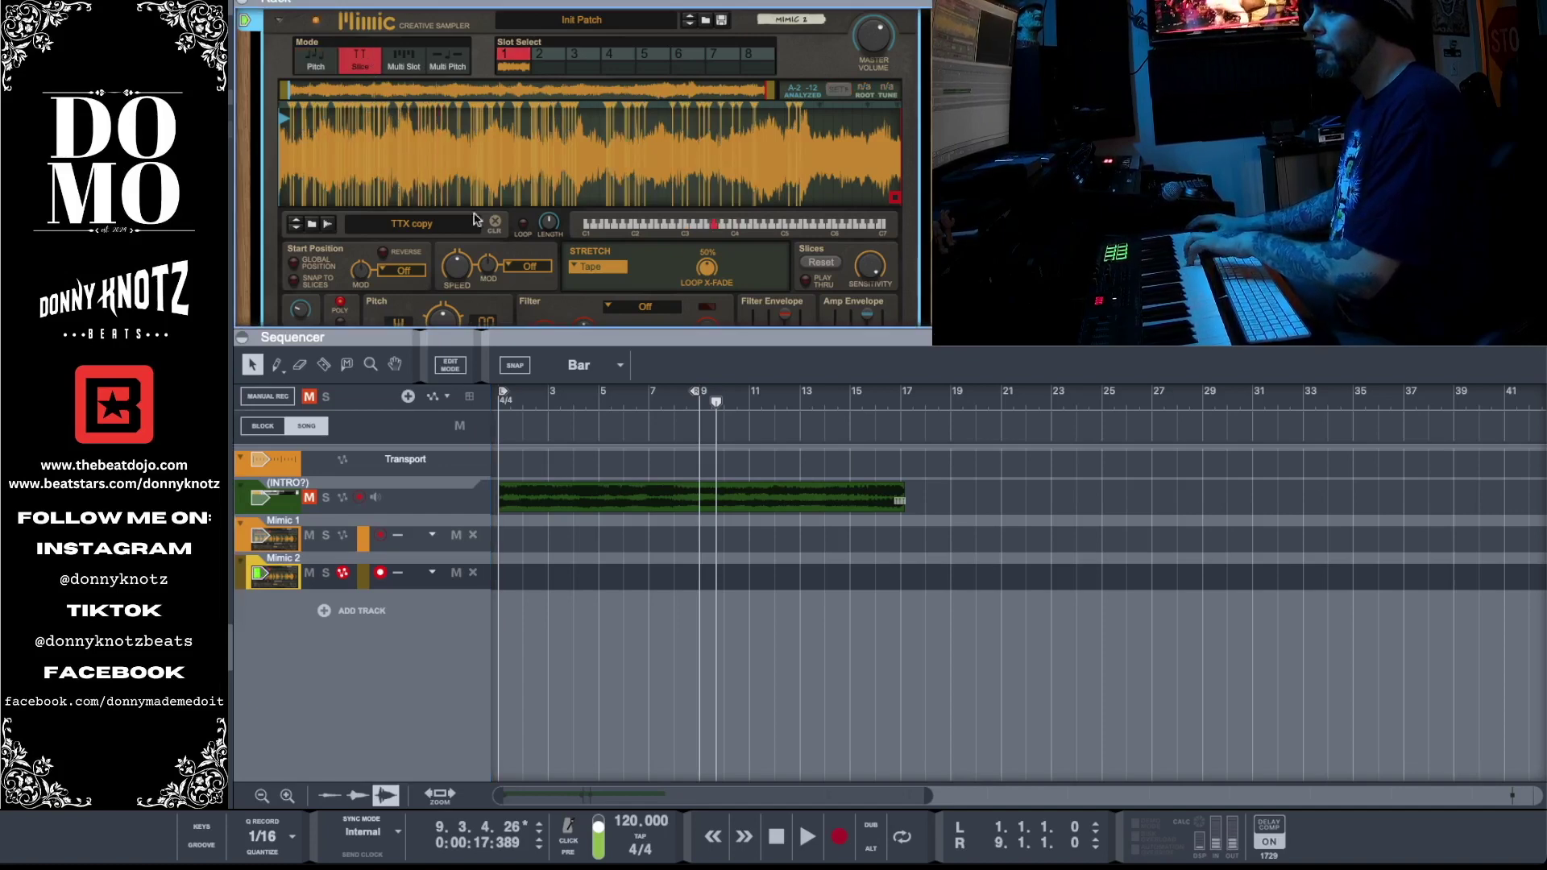
{"action": "left_click_drag", "start_coordinate": [876, 273], "coordinate": [882, 282]}
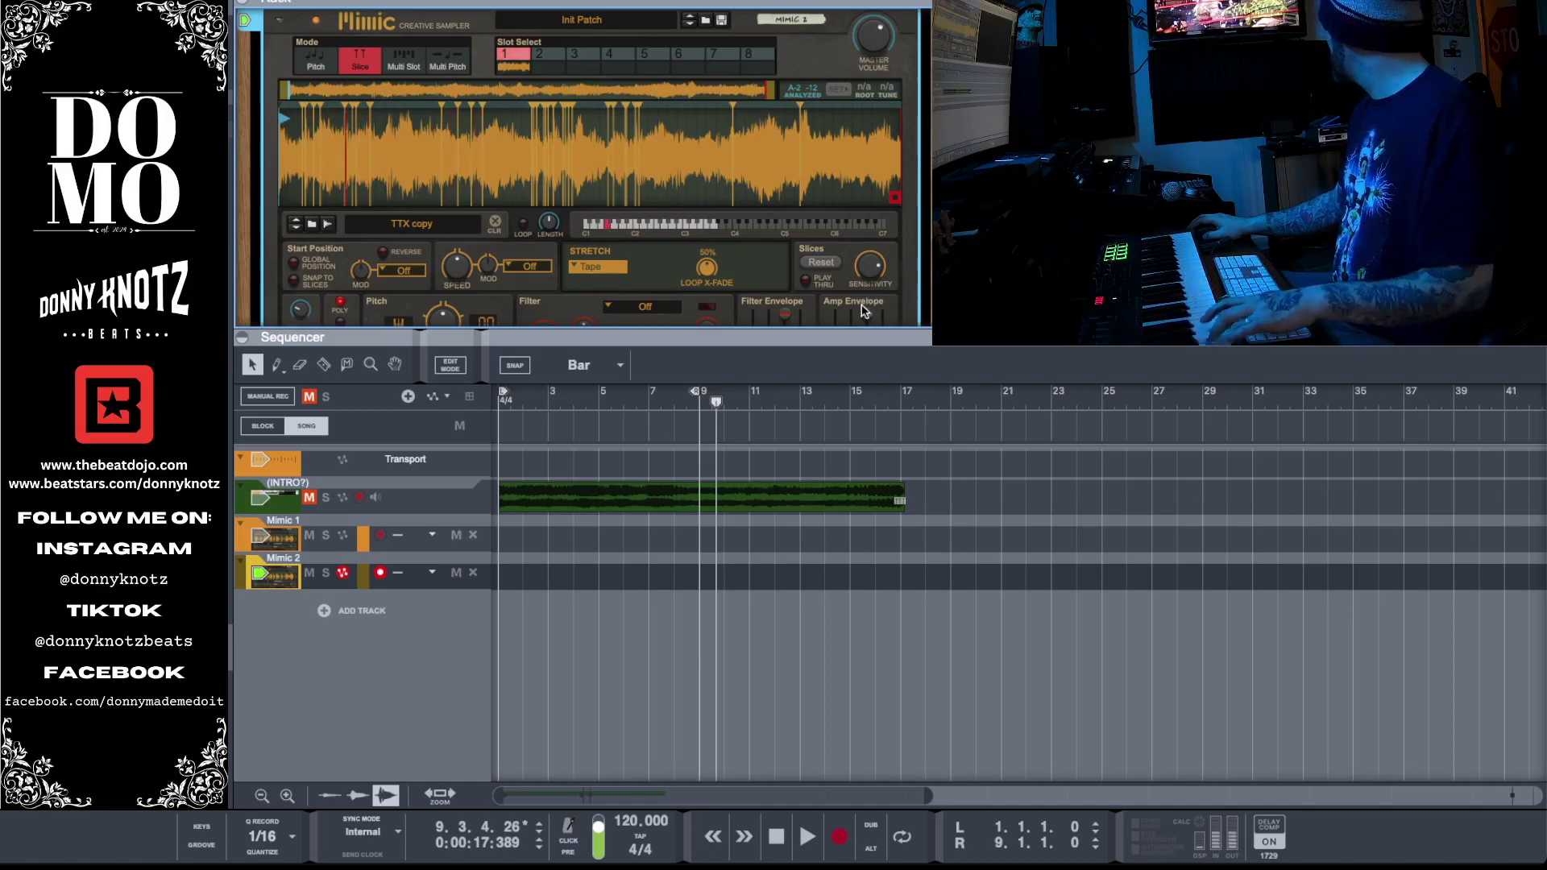
{"action": "key", "text": "ctrl+z"}
{"action": "key", "text": "ctrl+z"}
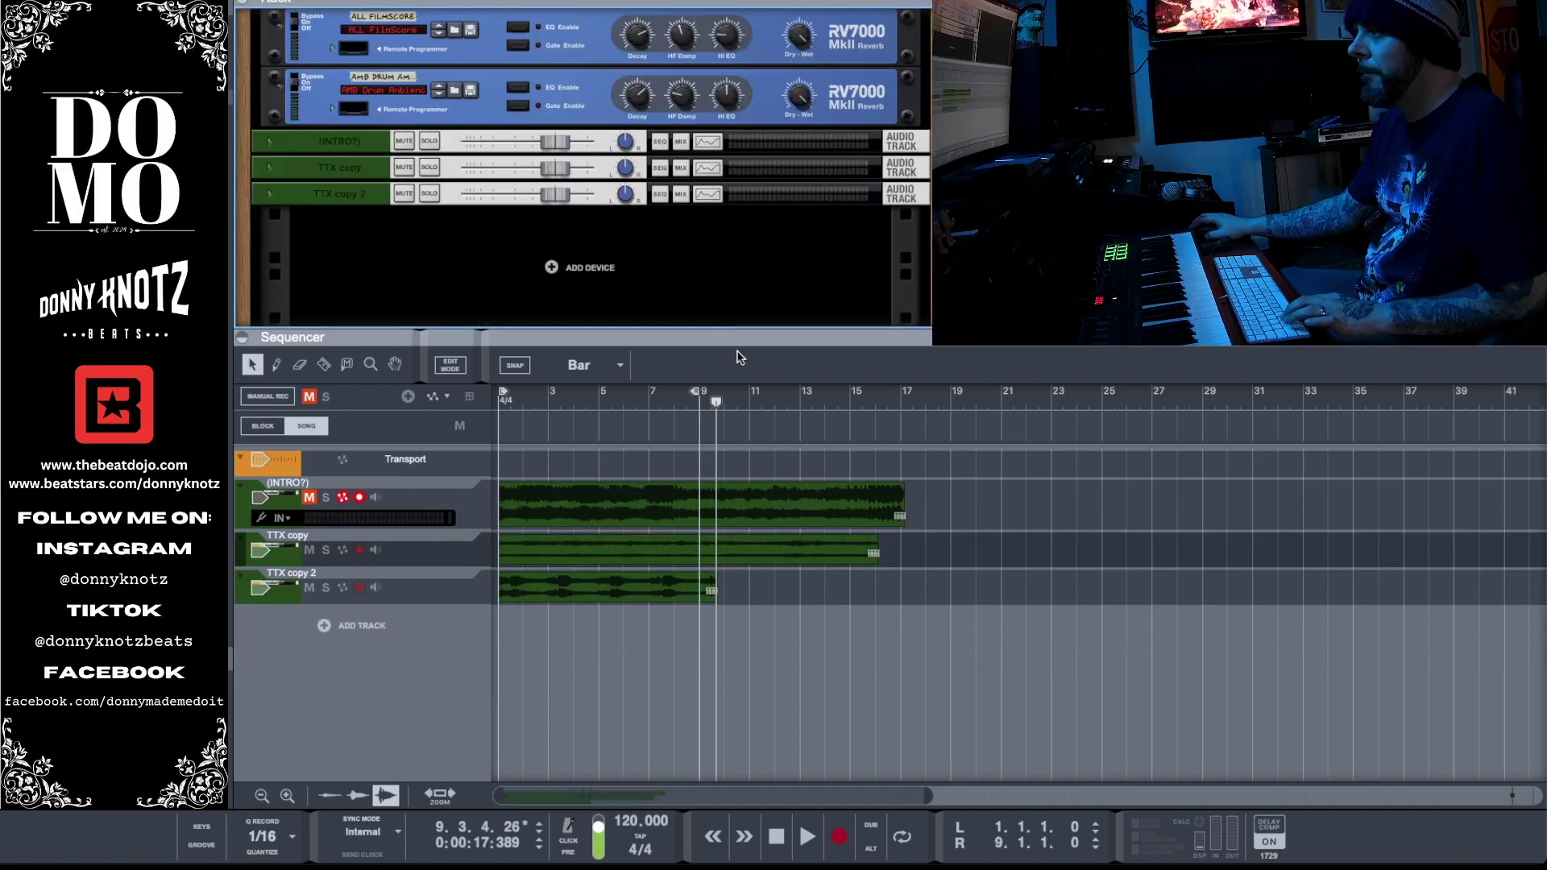
- Shorten the TTX copy clip so it ends at about the same point as the TTX copy 2 clip
{"action": "left_click_drag", "start_coordinate": [873, 553], "coordinate": [715, 553]}
{"action": "left_click", "coordinate": [749, 657]}
{"action": "scroll", "coordinate": [749, 657], "scroll_direction": "up", "scroll_amount": 2}
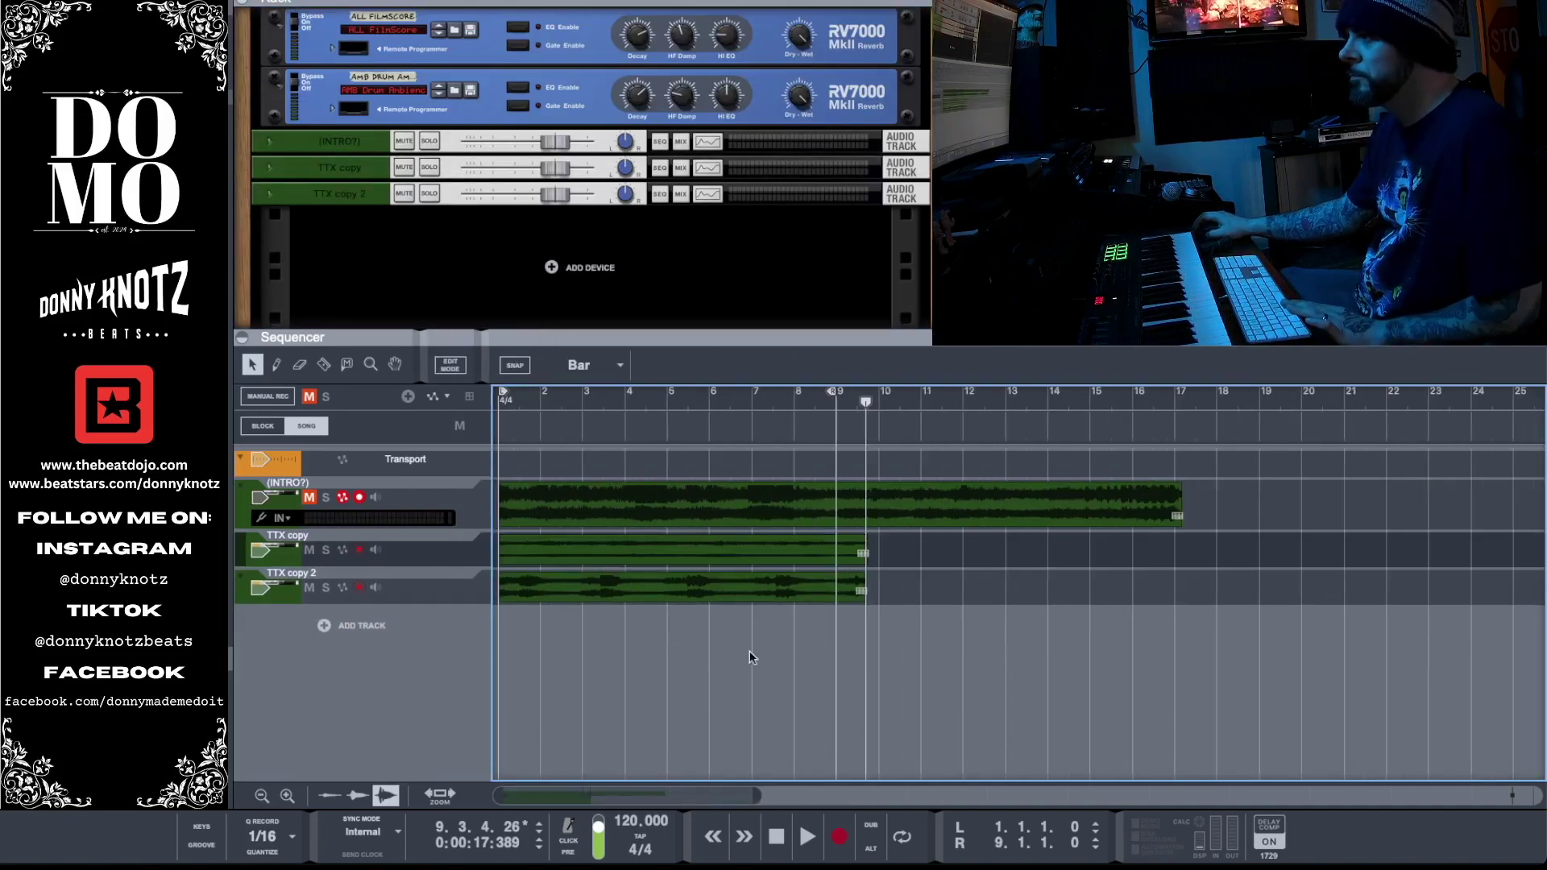
- Load the TTX copy 2 clip into a new Mimic sampler and record a take of about 7 bars on its track
{"action": "right_click", "coordinate": [570, 610]}
{"action": "left_click", "coordinate": [708, 580]}
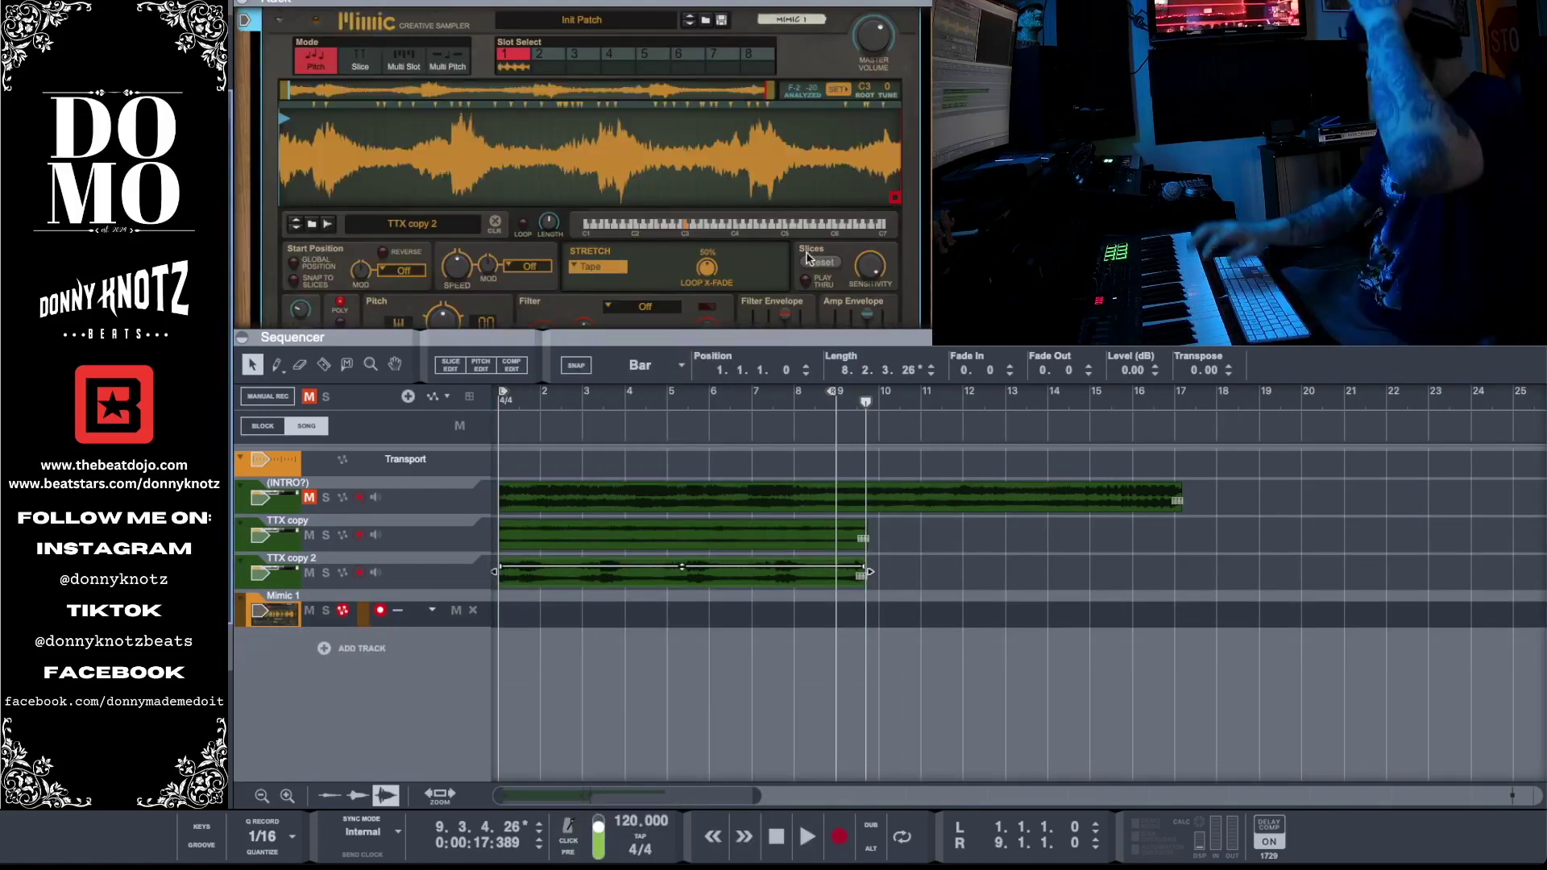
{"action": "key", "text": "ctrl+Return"}
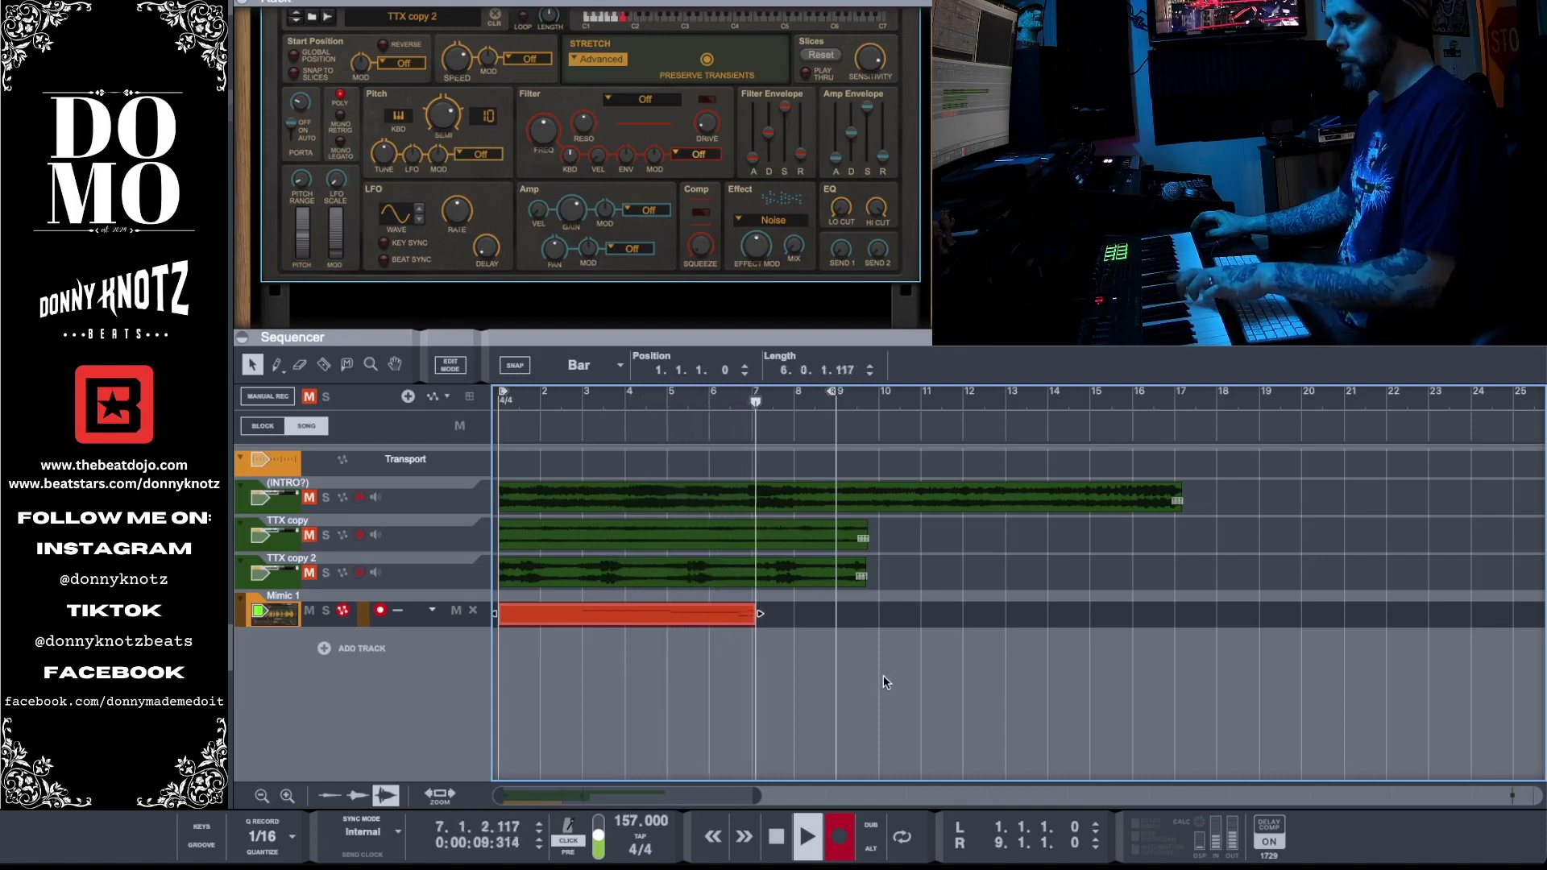
{"action": "key", "text": "space"}
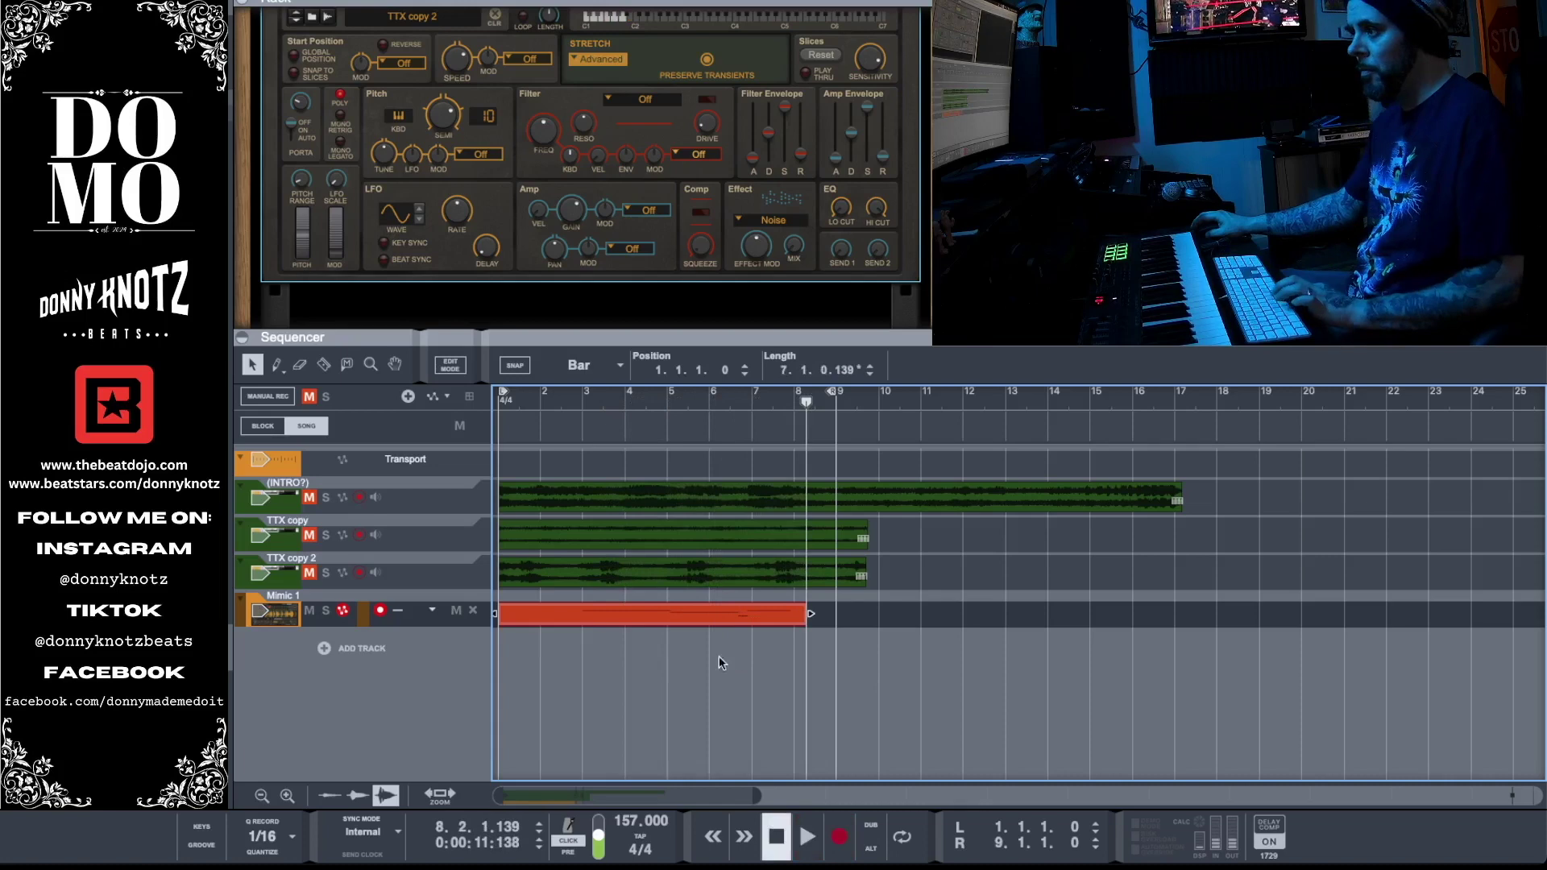
- Crop the start of the Mimic 1 recording to 2.3.3.113 and move its short F1 note to 4.3.4.120
{"action": "left_click_drag", "start_coordinate": [500, 617], "coordinate": [581, 619]}
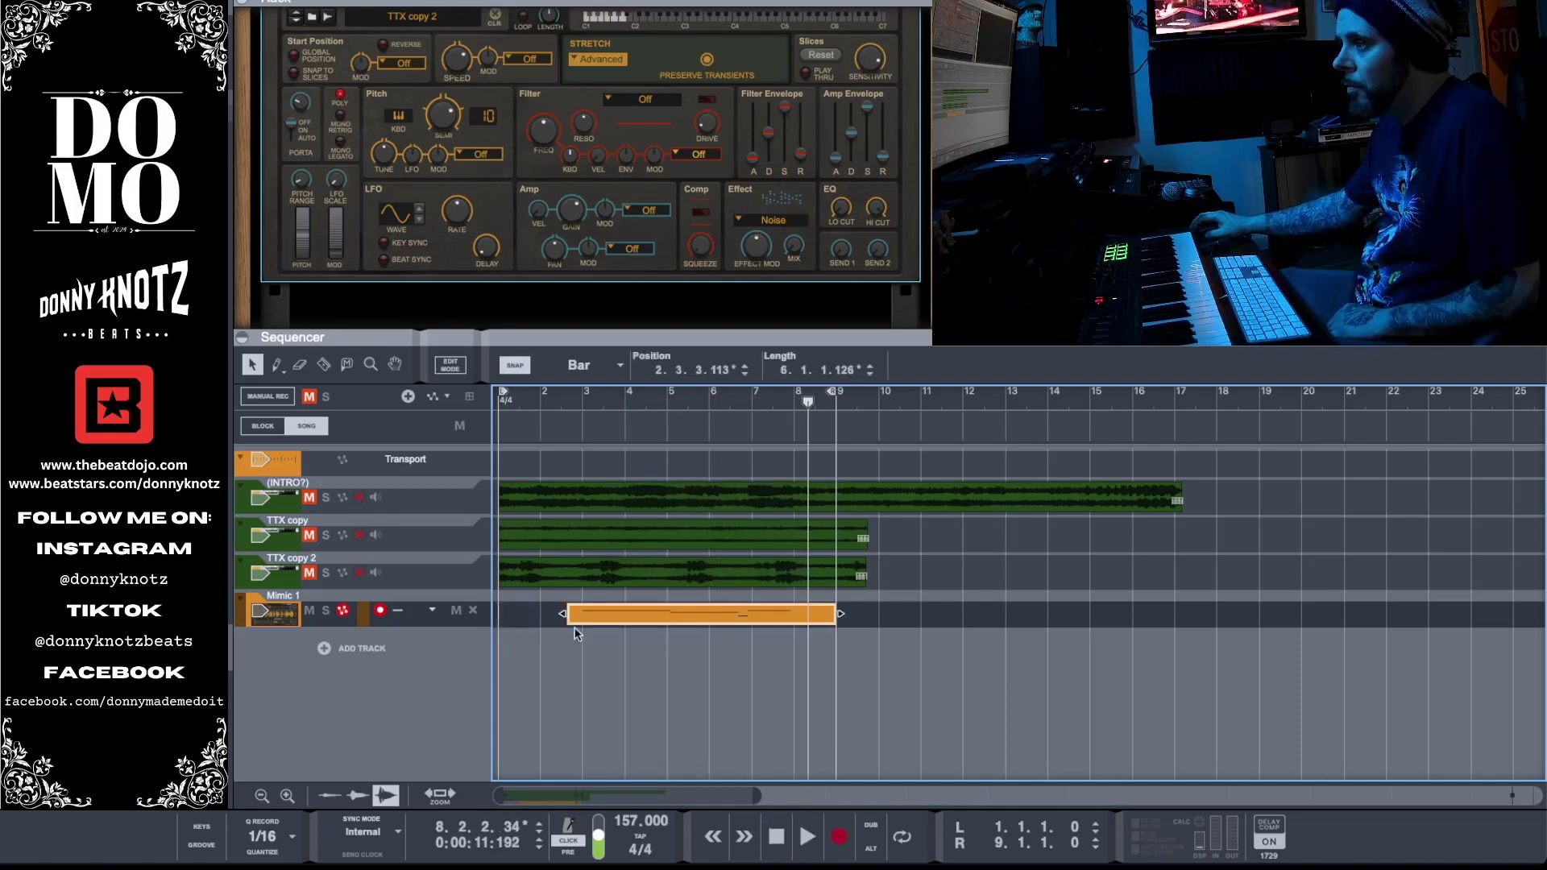
{"action": "double_click", "coordinate": [601, 618]}
{"action": "left_click", "coordinate": [584, 542]}
{"action": "left_click", "coordinate": [611, 535]}
{"action": "left_click_drag", "start_coordinate": [1345, 560], "coordinate": [1368, 559]}
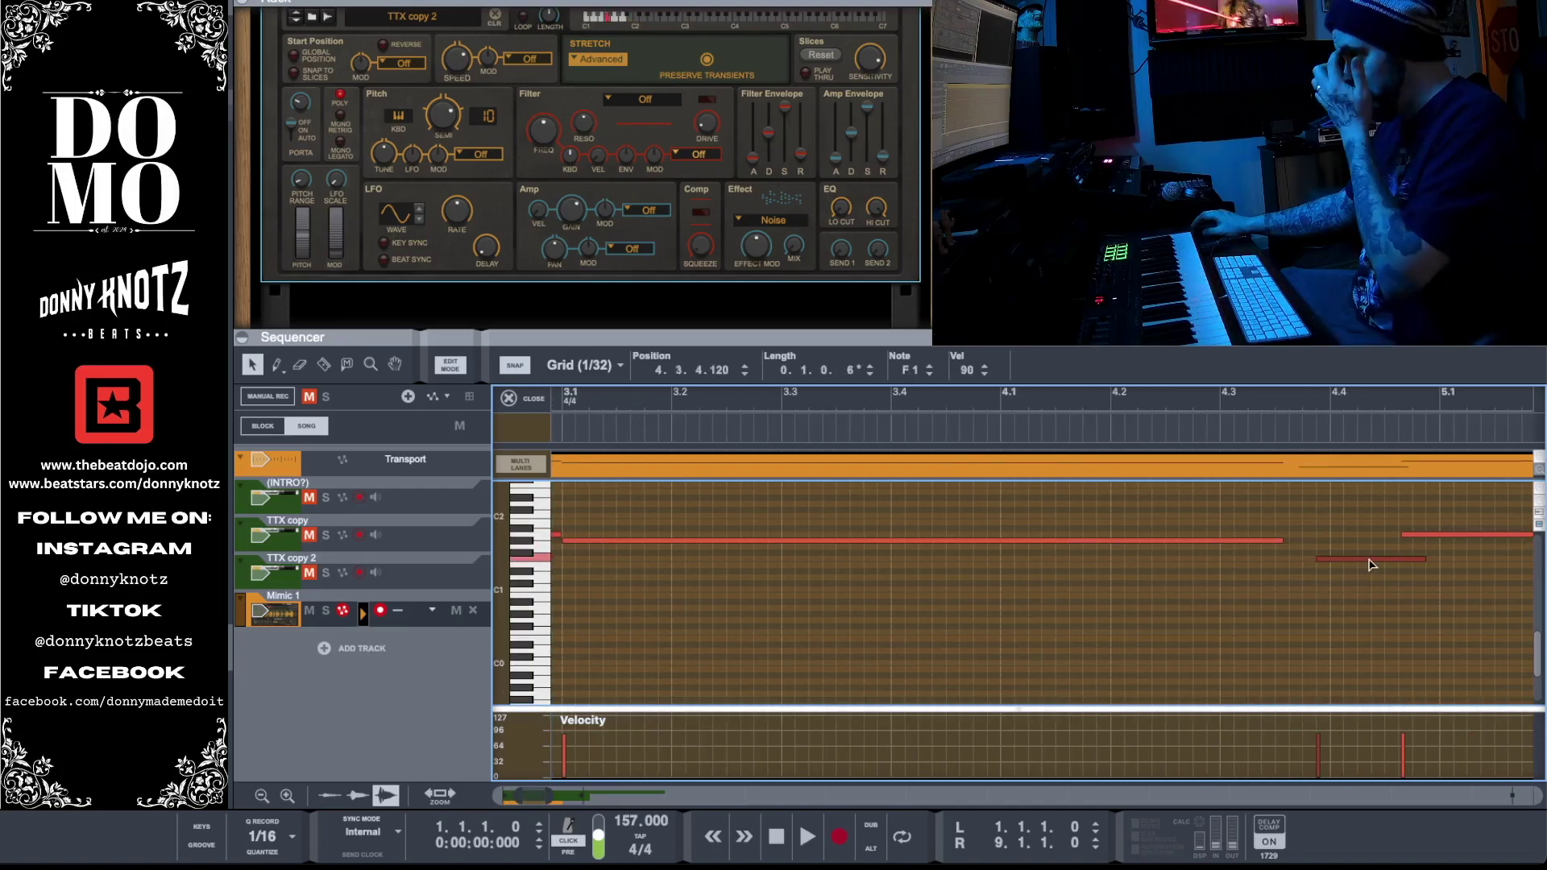
- Lengthen the long note before F1 to about bar 4.4 in the Mimic 1 clip, and copy the four-bar clip to bar 5
{"action": "left_click_drag", "start_coordinate": [1280, 540], "coordinate": [1333, 541]}
{"action": "scroll", "coordinate": [1334, 550], "scroll_direction": "down", "scroll_amount": 5}
{"action": "left_click_drag", "start_coordinate": [677, 465], "coordinate": [798, 465]}
{"action": "key", "text": "space"}
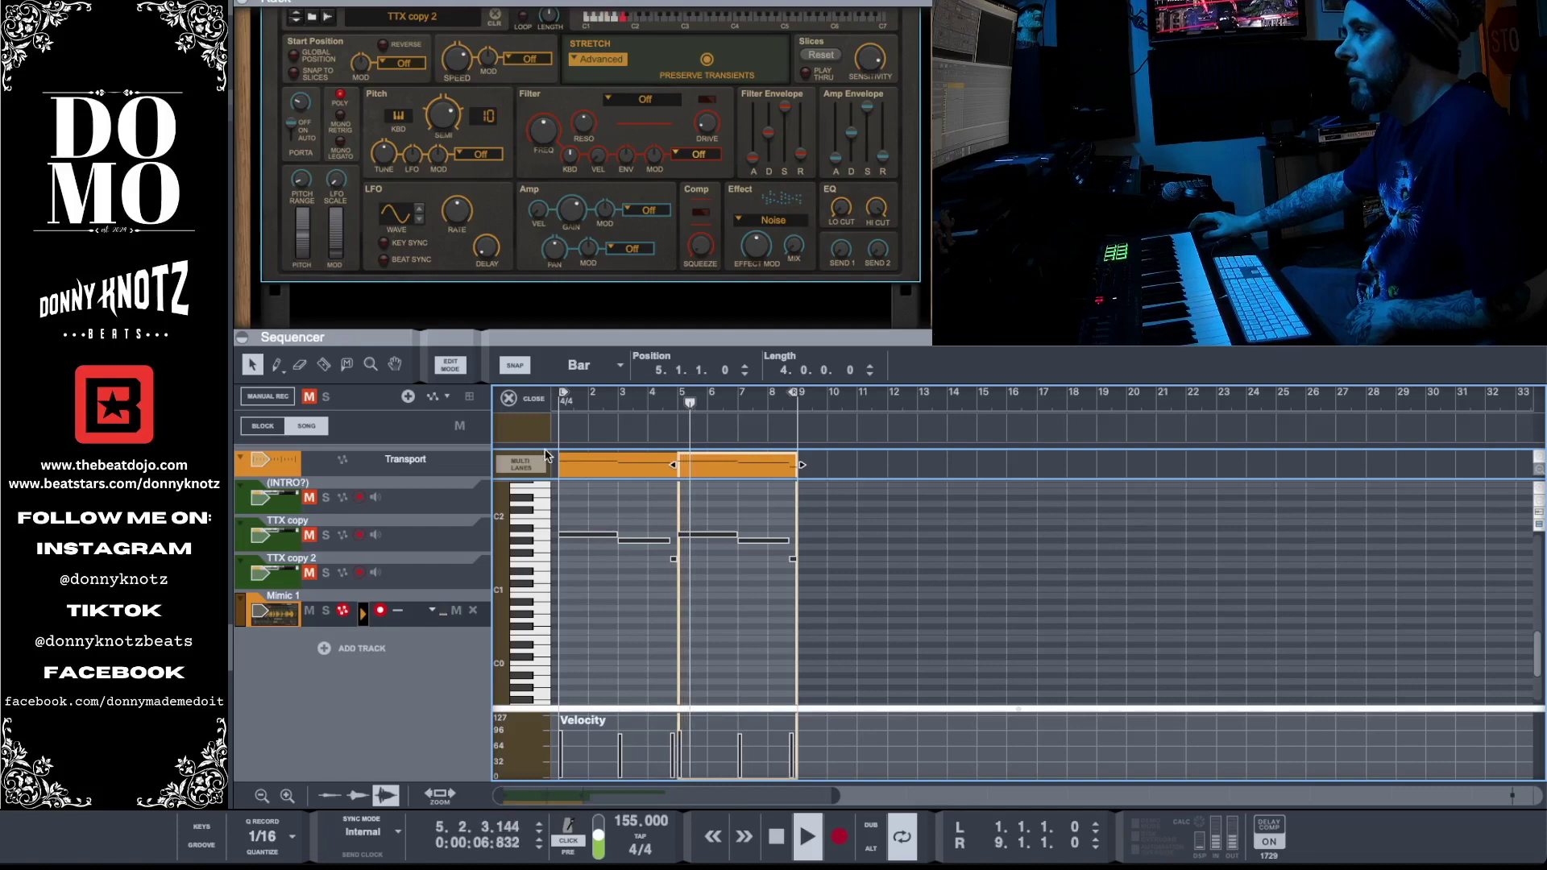
{"action": "left_click", "coordinate": [509, 400]}
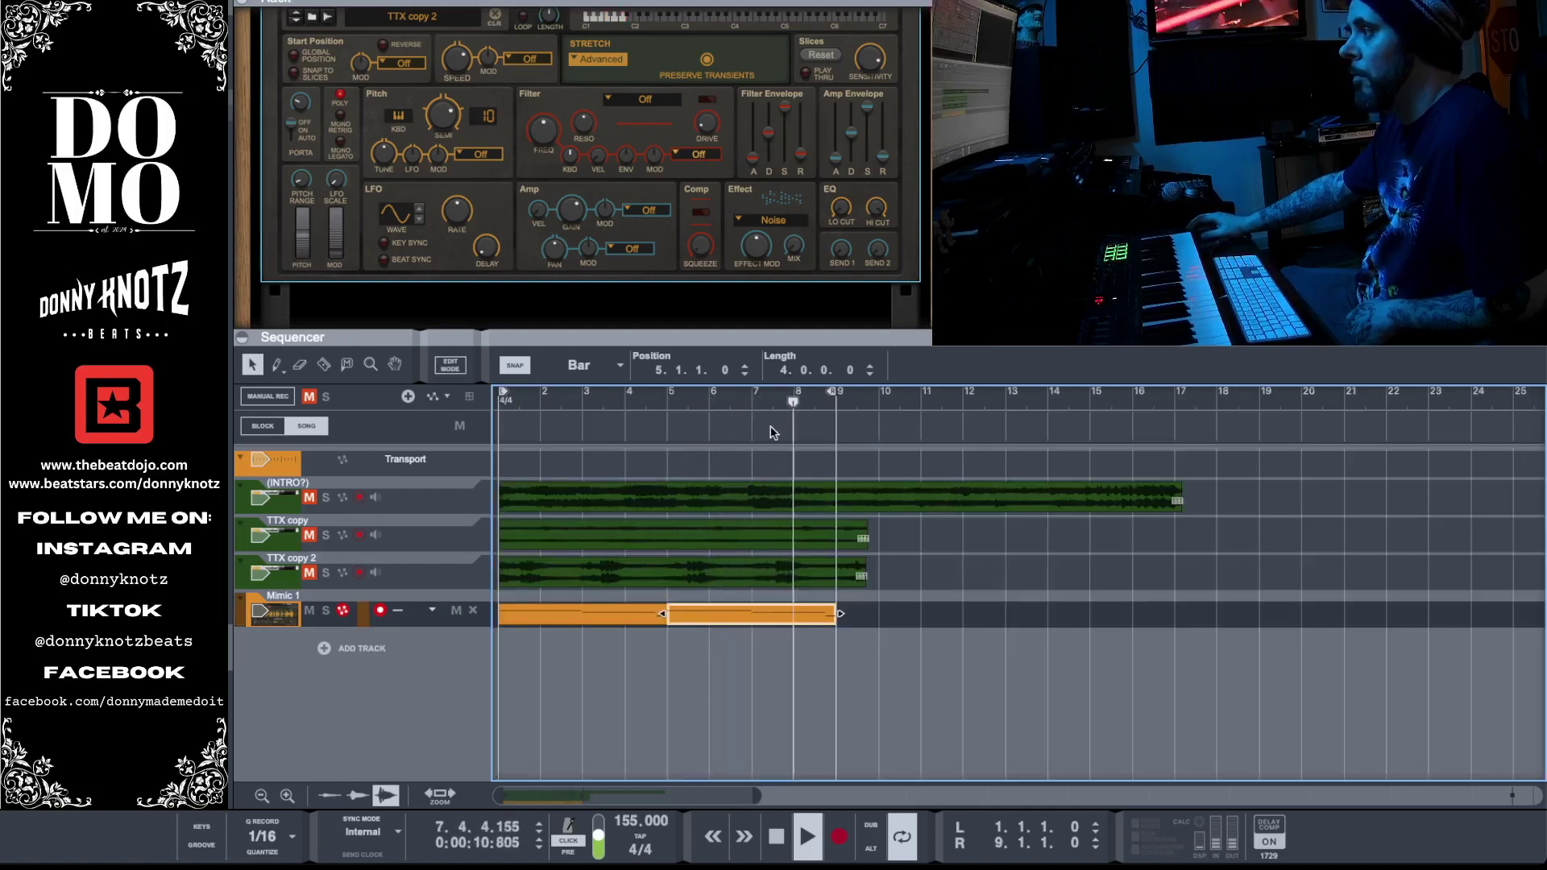
- Raise Mimic 1's compressor Squeeze to about 40.6 % and add the Portal effect after the sampler
{"action": "left_click", "coordinate": [701, 244]}
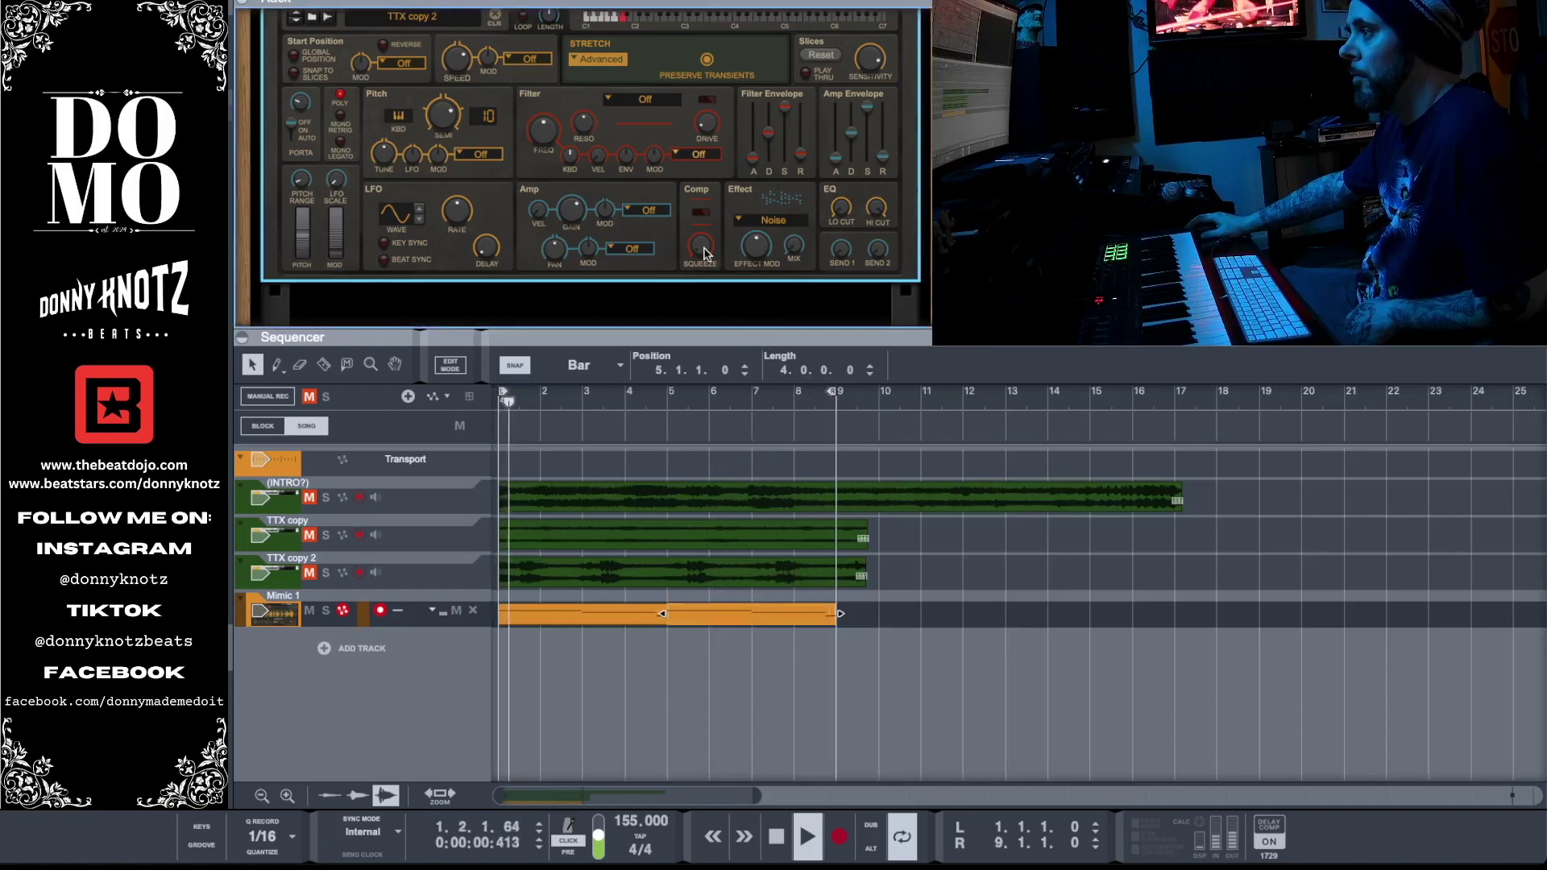
{"action": "left_click_drag", "start_coordinate": [701, 244], "coordinate": [713, 230]}
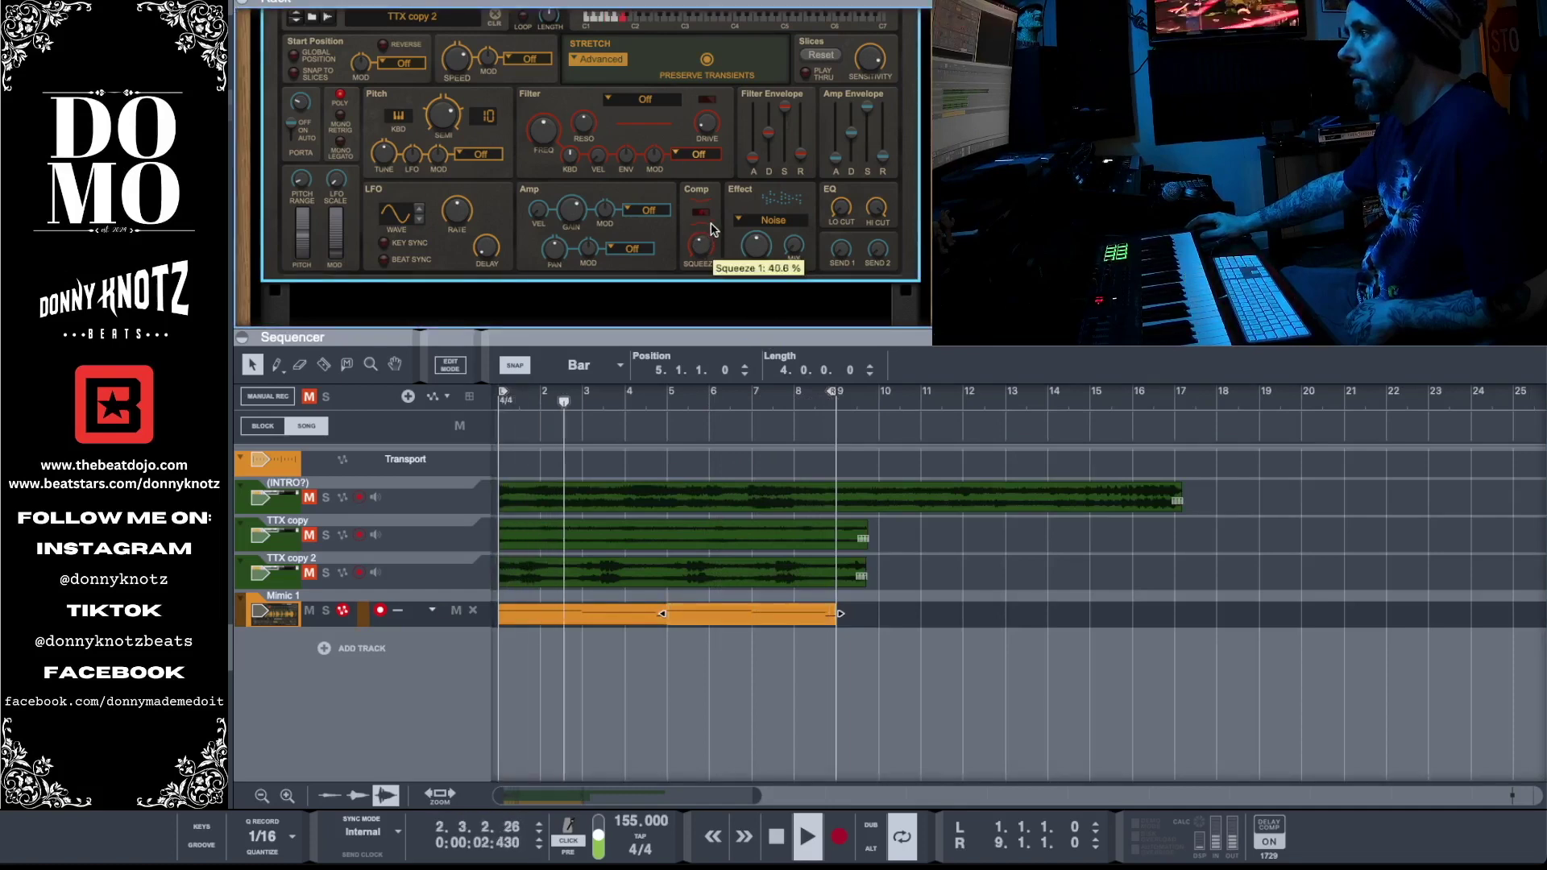
{"action": "scroll", "coordinate": [717, 242], "scroll_direction": "up", "scroll_amount": 2}
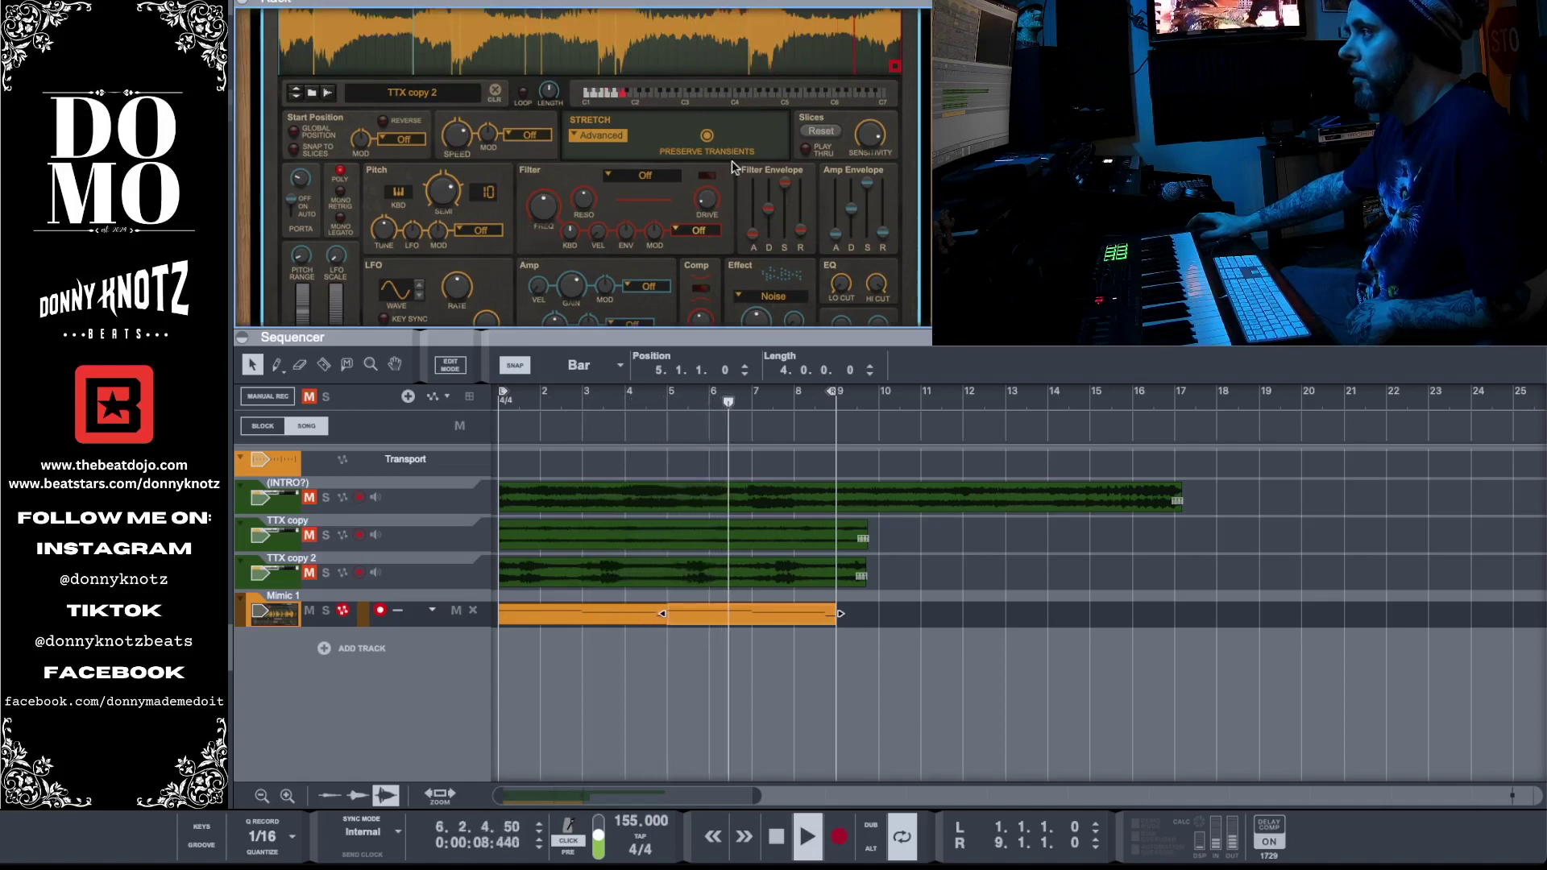
{"action": "scroll", "coordinate": [431, 165], "scroll_direction": "up", "scroll_amount": 3}
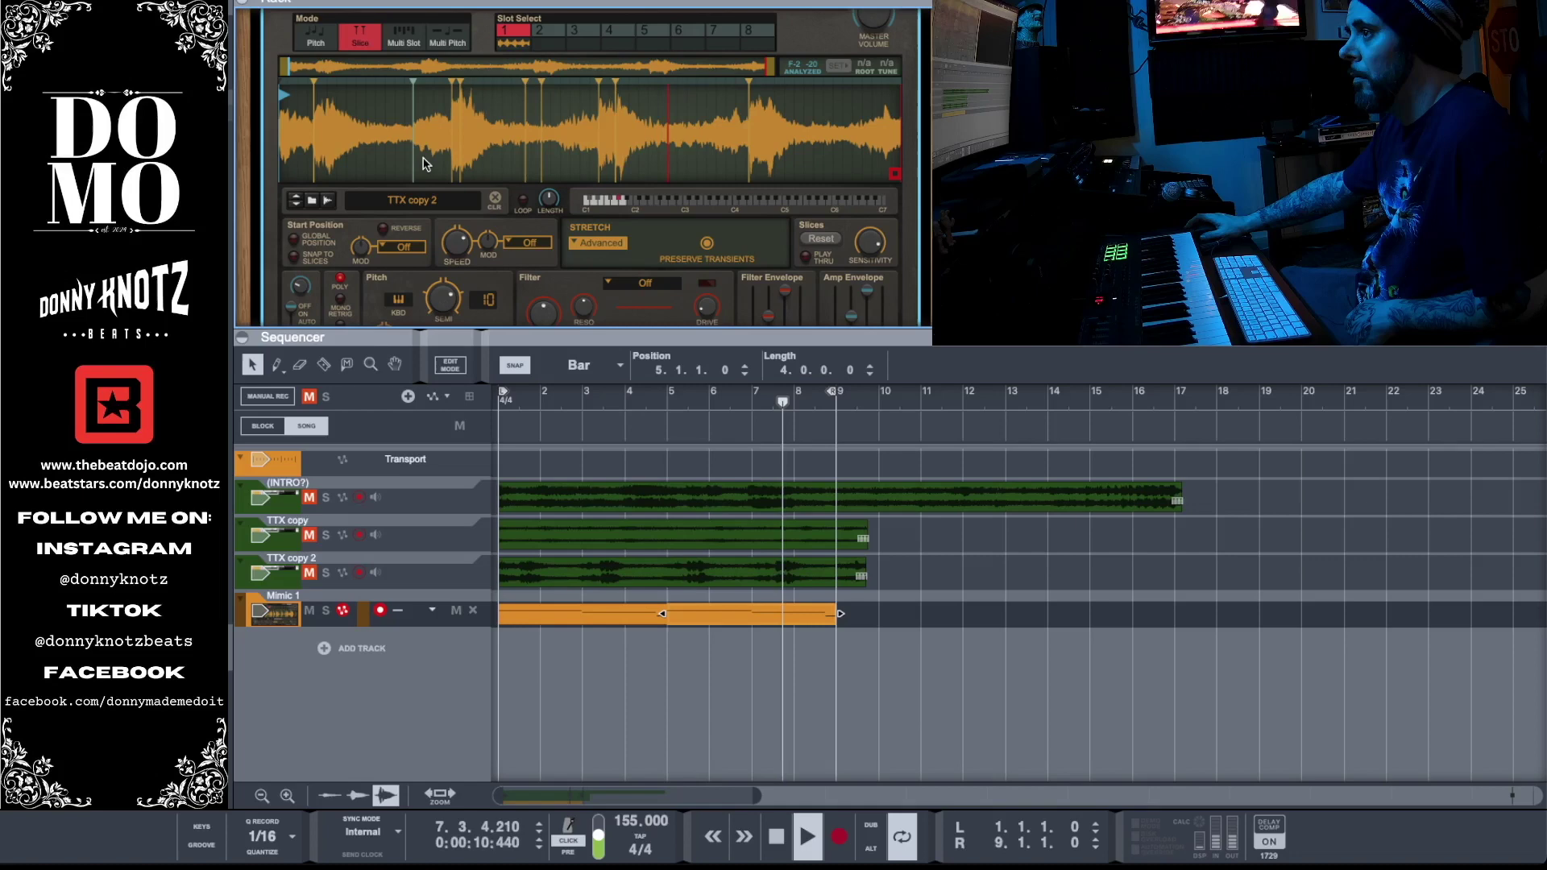
{"action": "scroll", "coordinate": [427, 165], "scroll_direction": "down", "scroll_amount": 5}
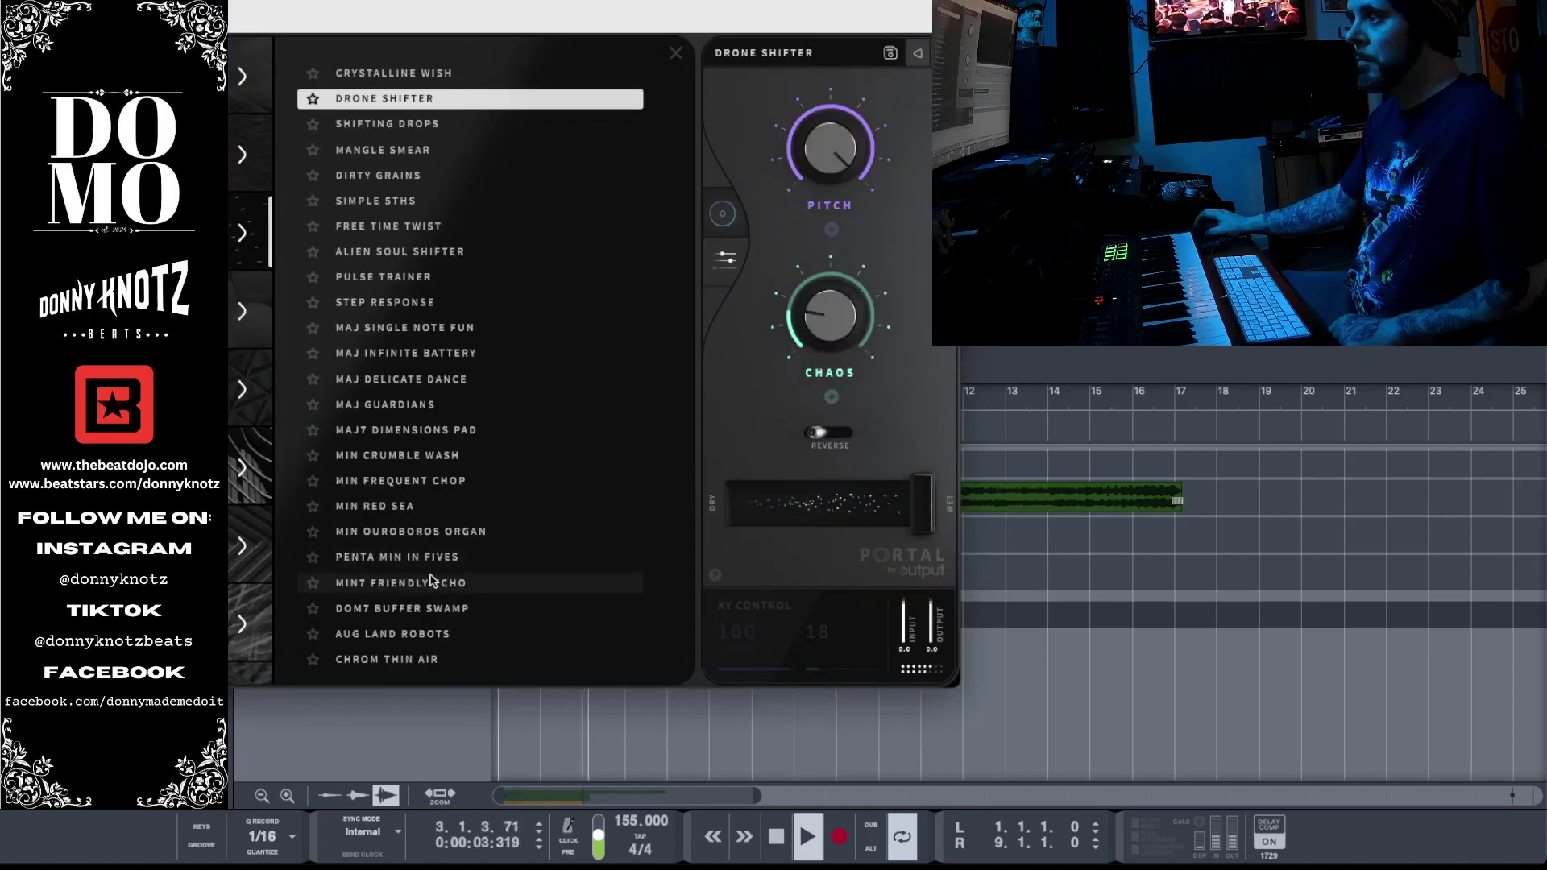
- Audition Portal's MIN7 Friendly Echo and DOM7 Buffer Swamp presets, lowering the dry/wet mix to 29 percent on the latter
{"action": "left_click", "coordinate": [518, 585]}
{"action": "left_click_drag", "start_coordinate": [924, 509], "coordinate": [855, 513]}
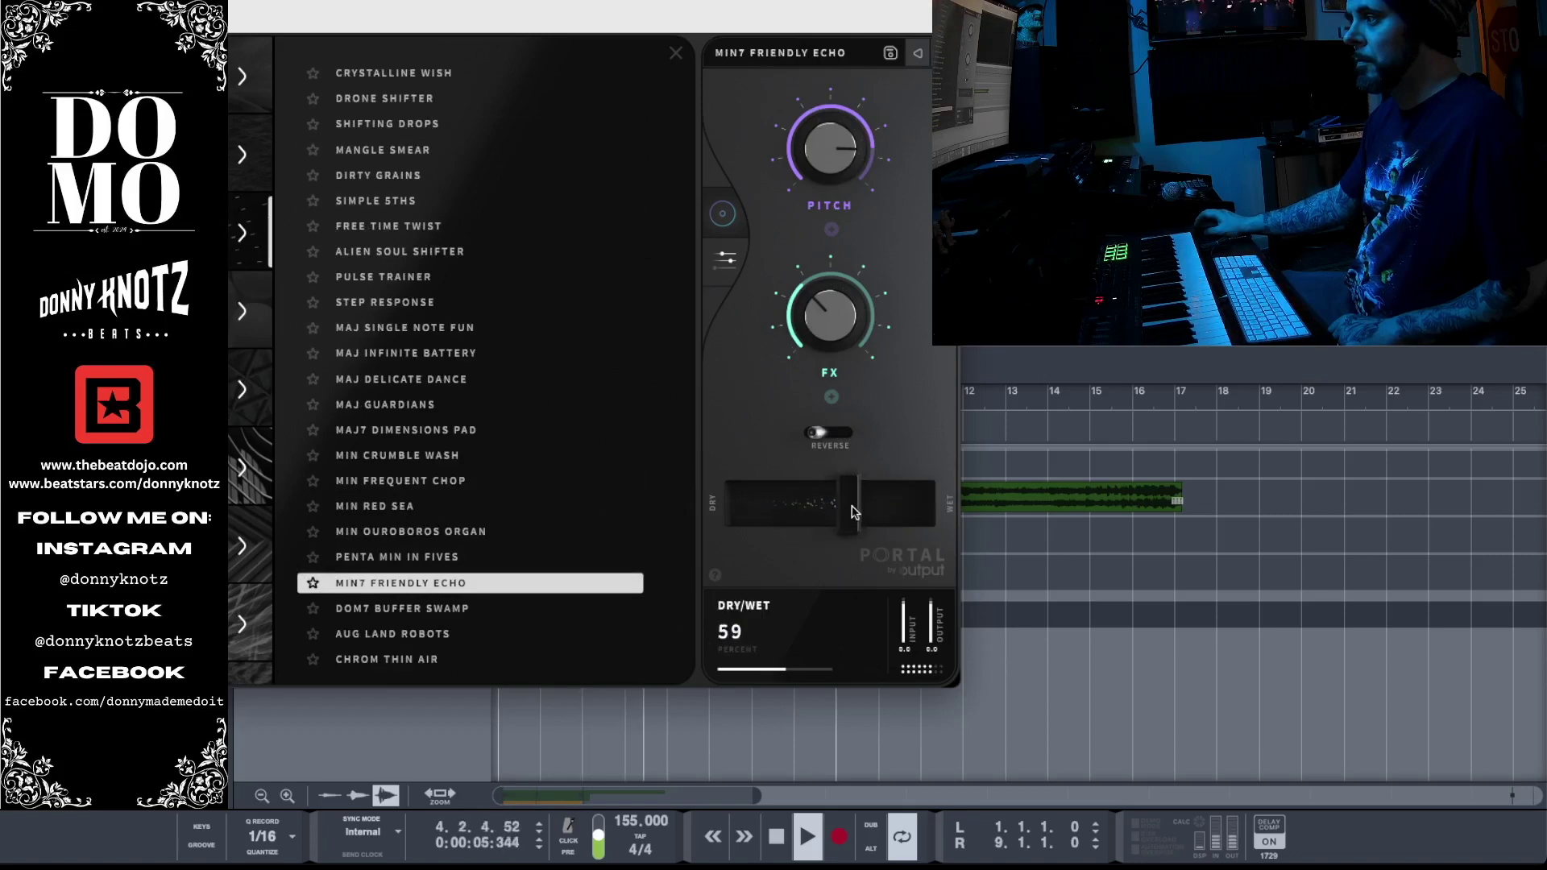
{"action": "left_click_drag", "start_coordinate": [808, 499], "coordinate": [803, 500]}
{"action": "key", "text": "Down"}
{"action": "left_click_drag", "start_coordinate": [922, 507], "coordinate": [796, 520]}
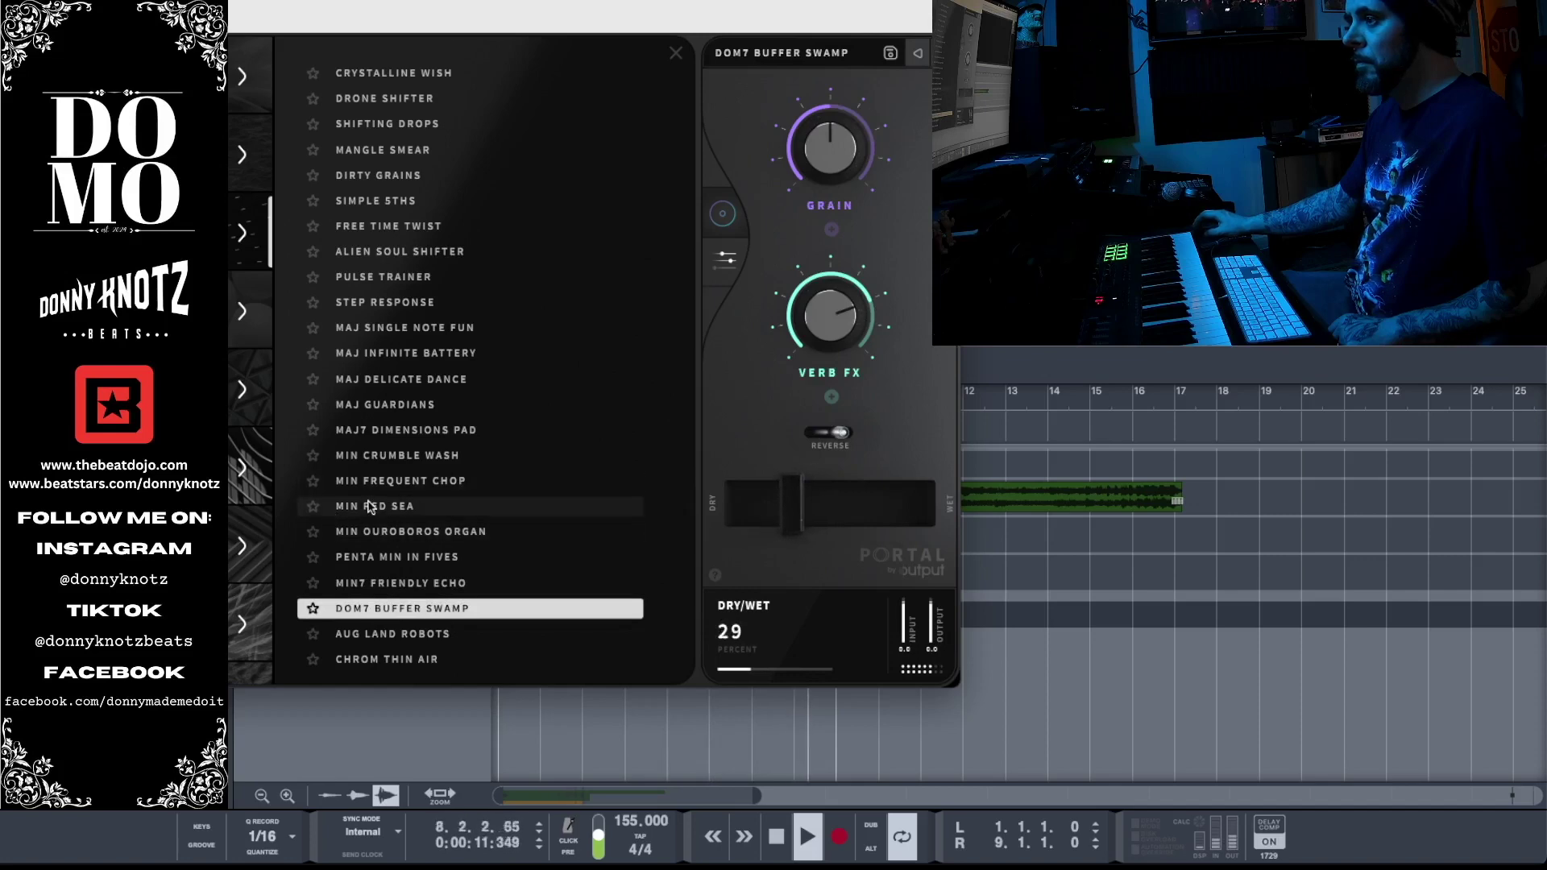
- Audition Portal's MIN Red Sea, MAJ Guardians and Alien Soul Shifter presets, with the last one's dry/wet mix at 52 percent
{"action": "left_click", "coordinate": [674, 508]}
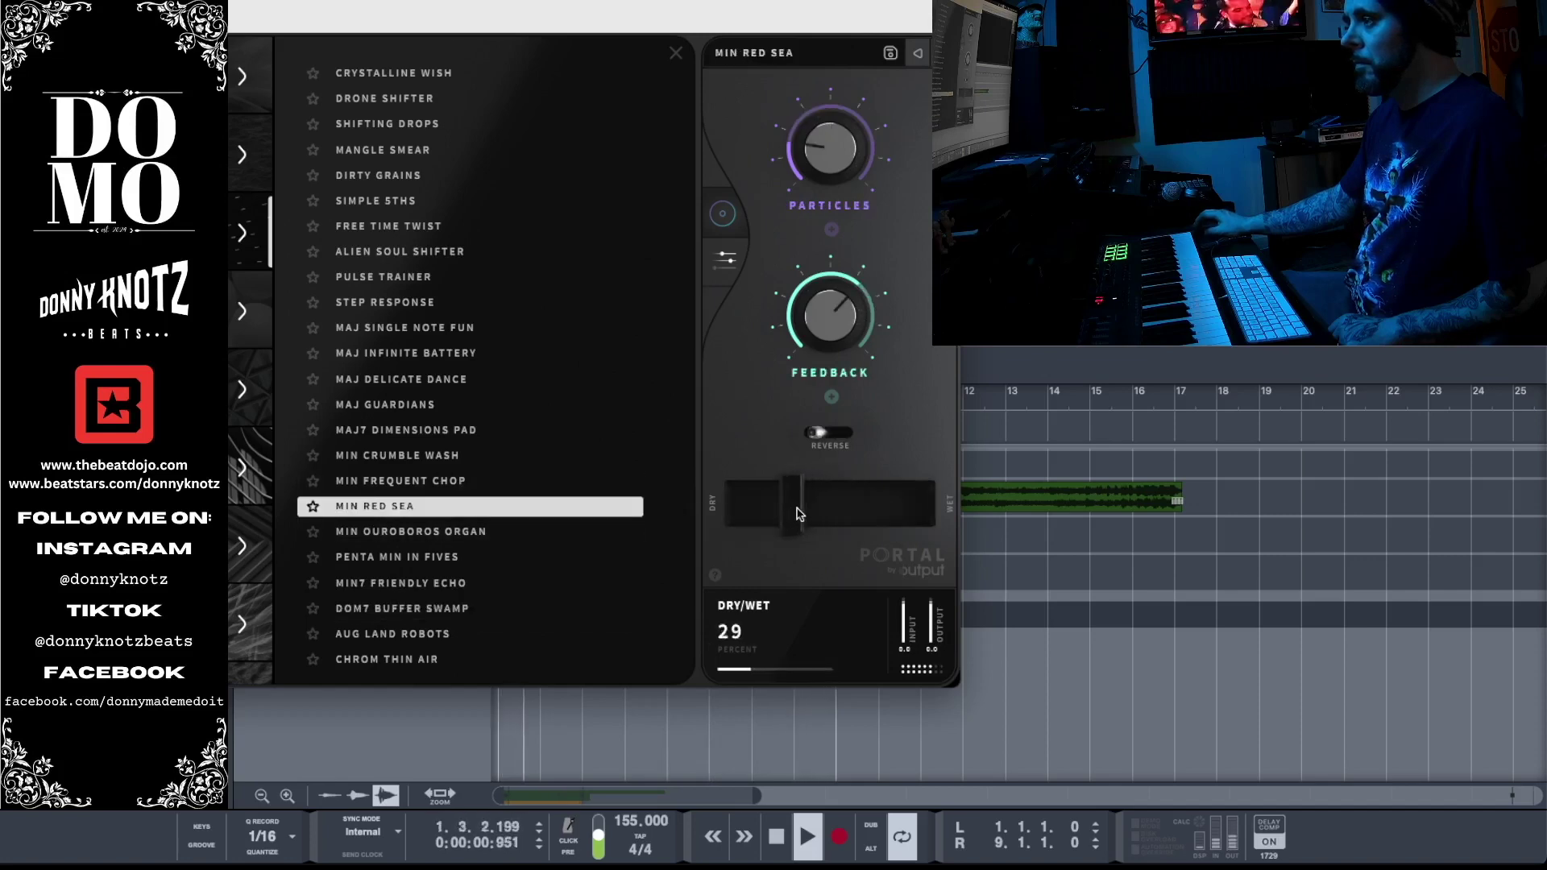
{"action": "left_click", "coordinate": [416, 407]}
{"action": "left_click_drag", "start_coordinate": [927, 504], "coordinate": [784, 504]}
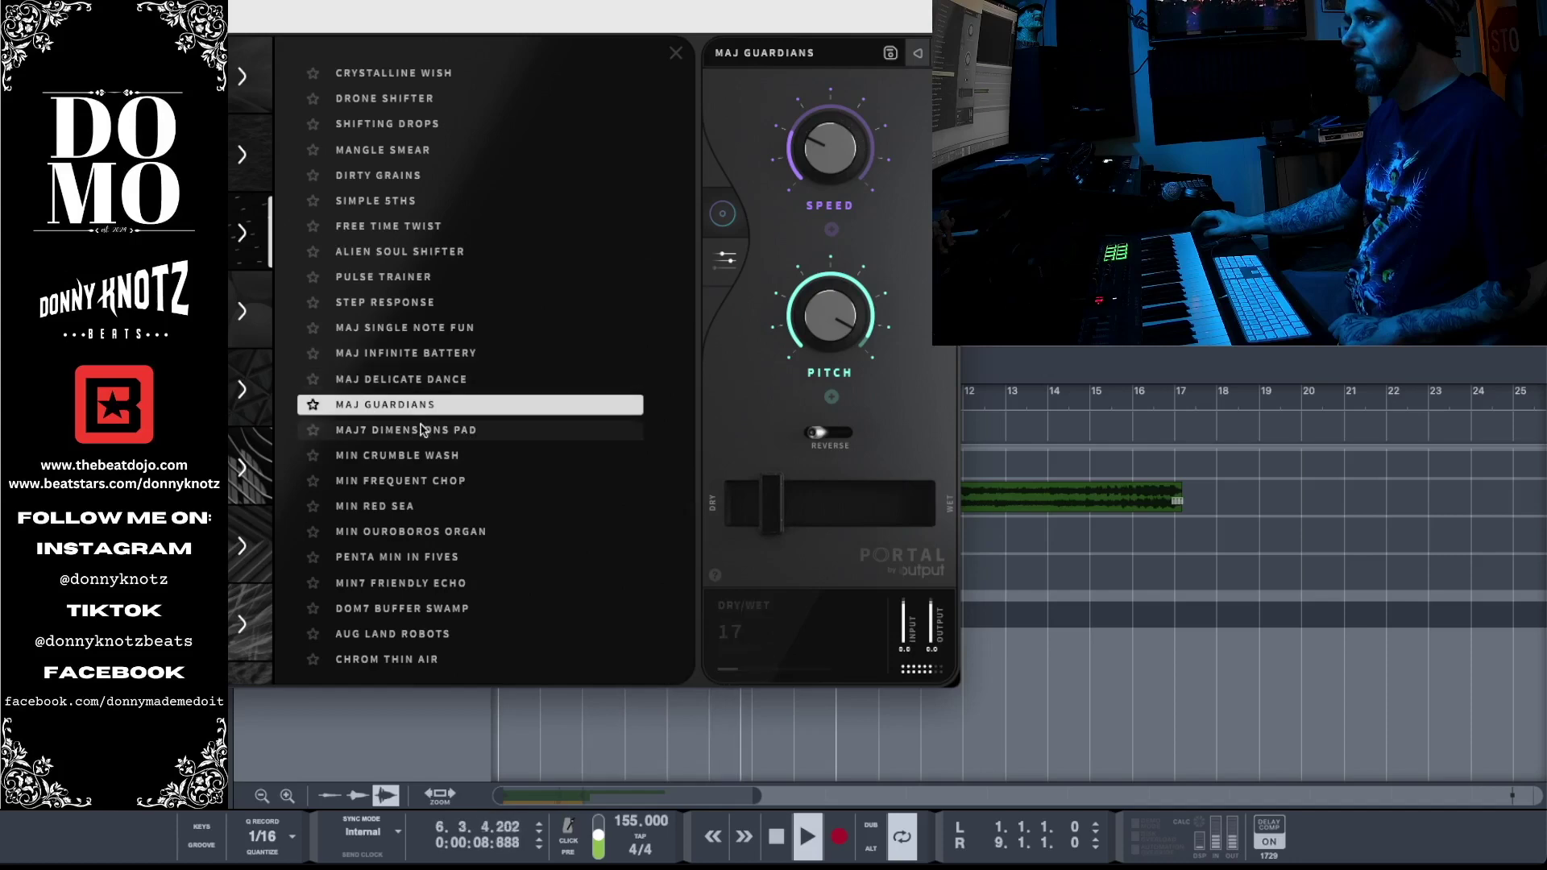
{"action": "left_click", "coordinate": [399, 252]}
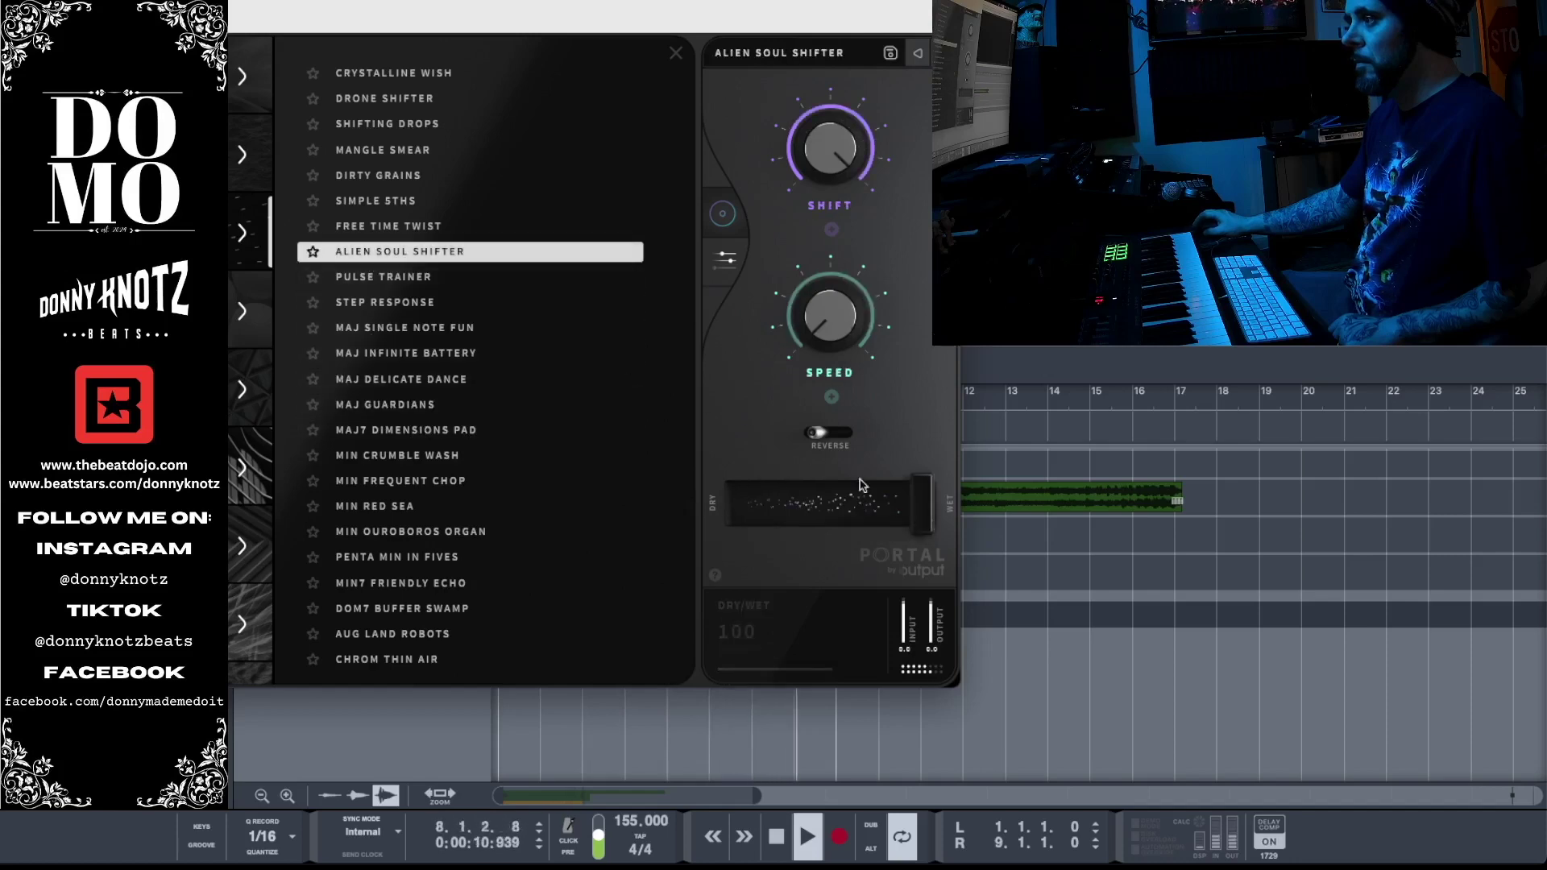
{"action": "left_click_drag", "start_coordinate": [917, 513], "coordinate": [835, 514]}
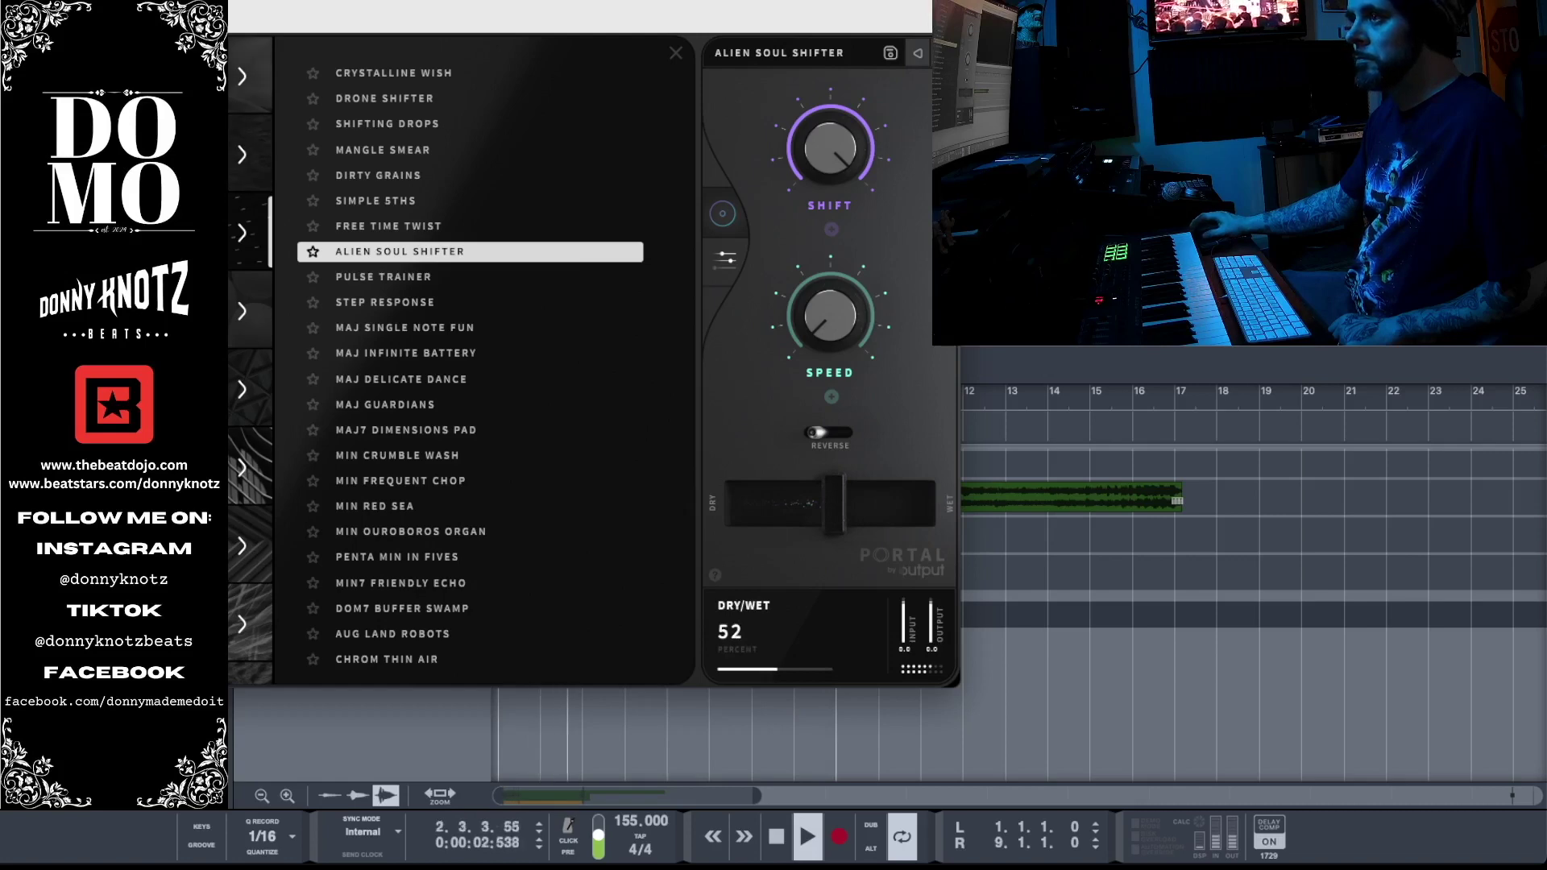
- Load the Backsliding preset from Portal's first category and lower its dry/wet mix to 32 percent
{"action": "left_click", "coordinate": [242, 76]}
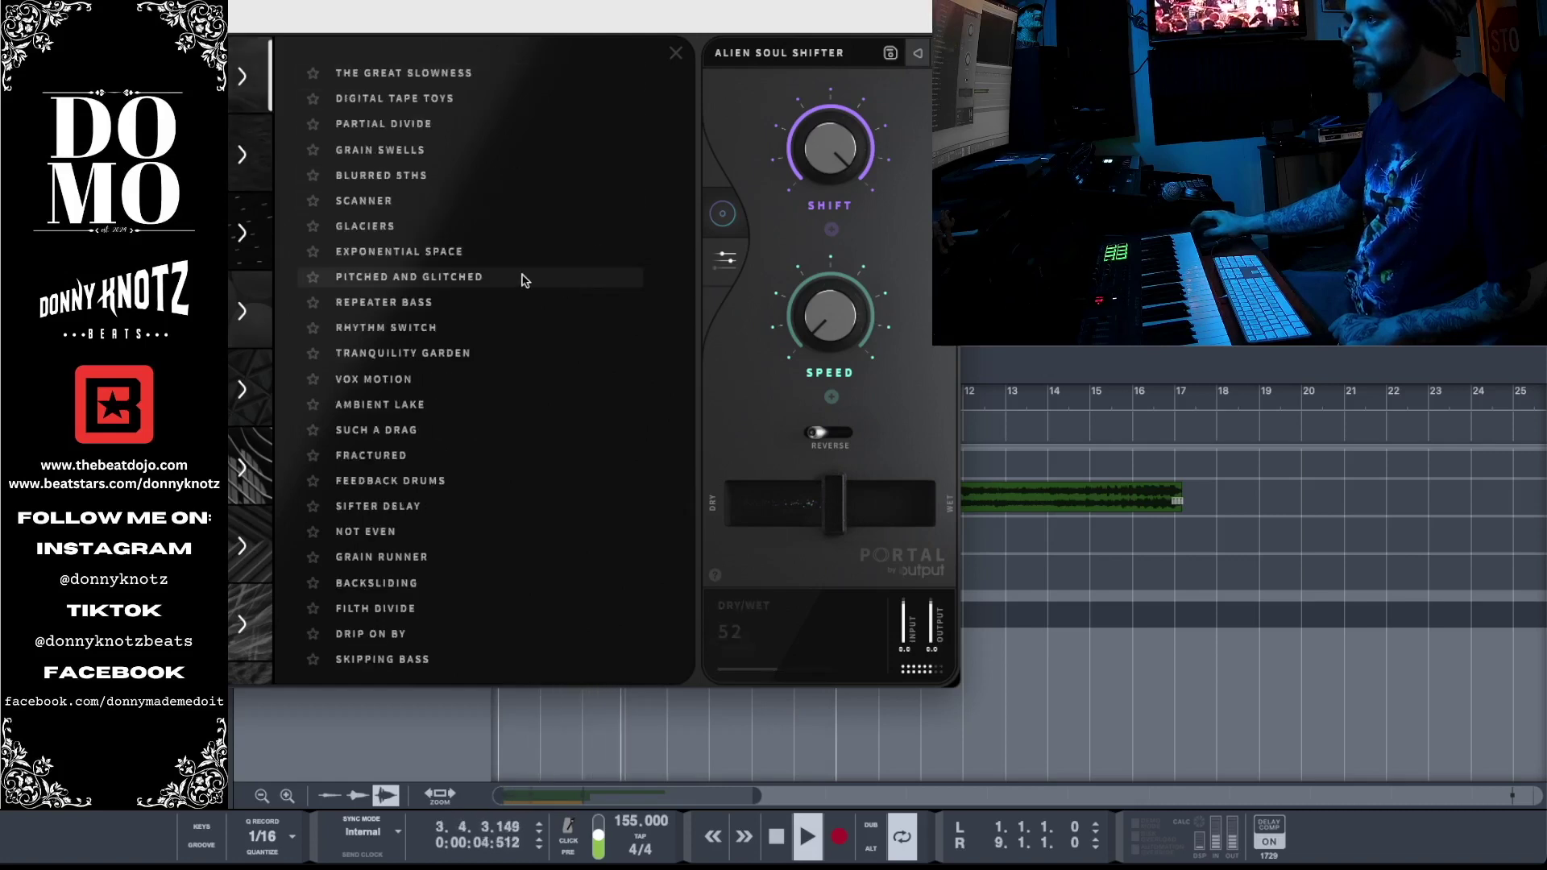
{"action": "left_click", "coordinate": [553, 583]}
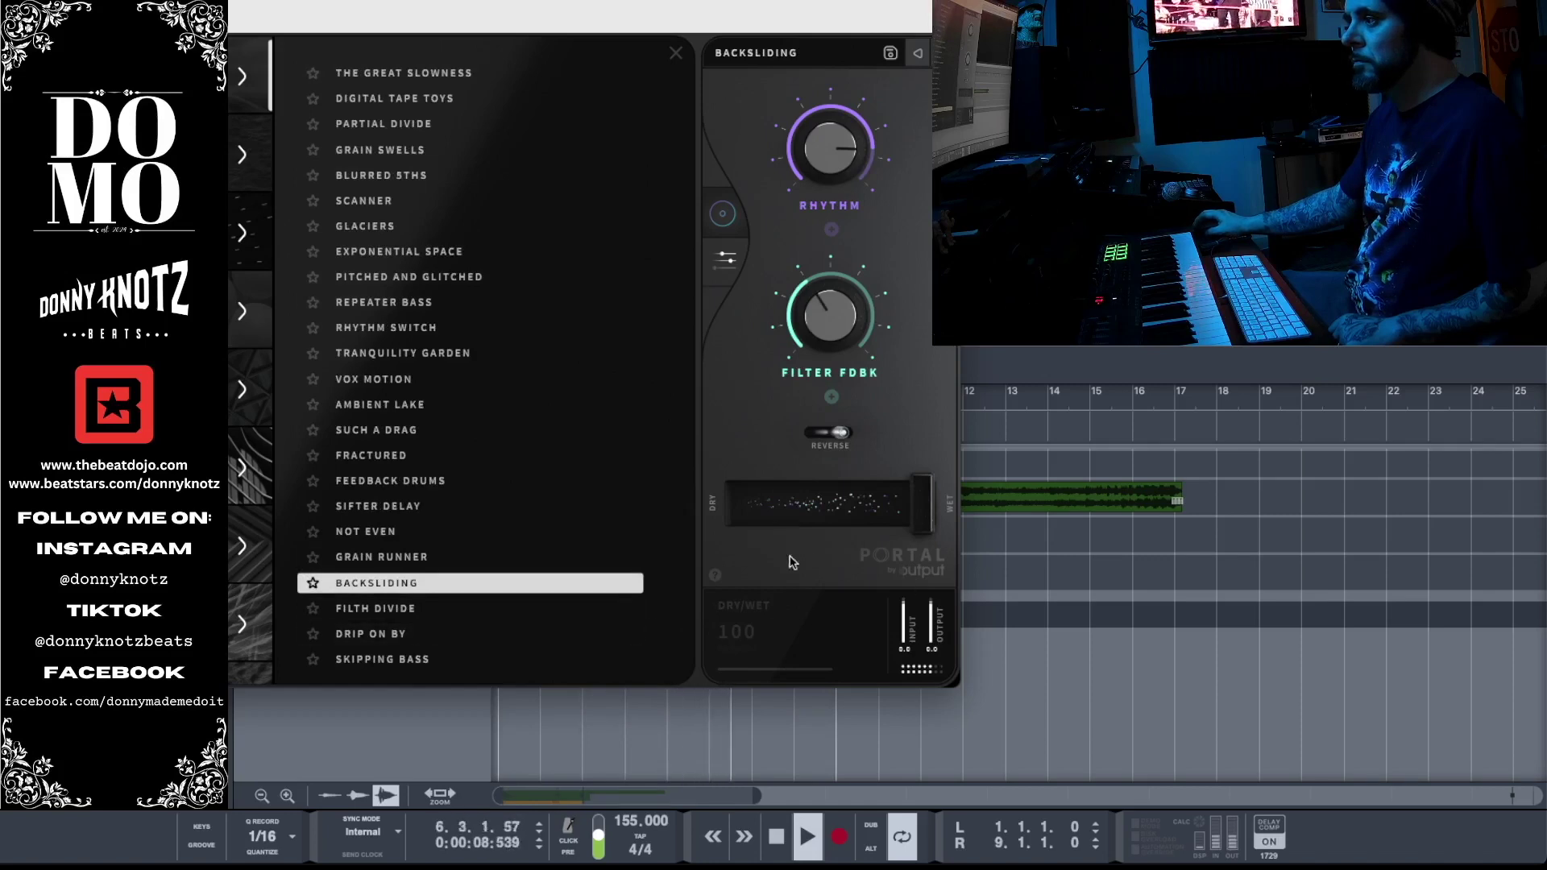
{"action": "left_click_drag", "start_coordinate": [909, 516], "coordinate": [811, 523]}
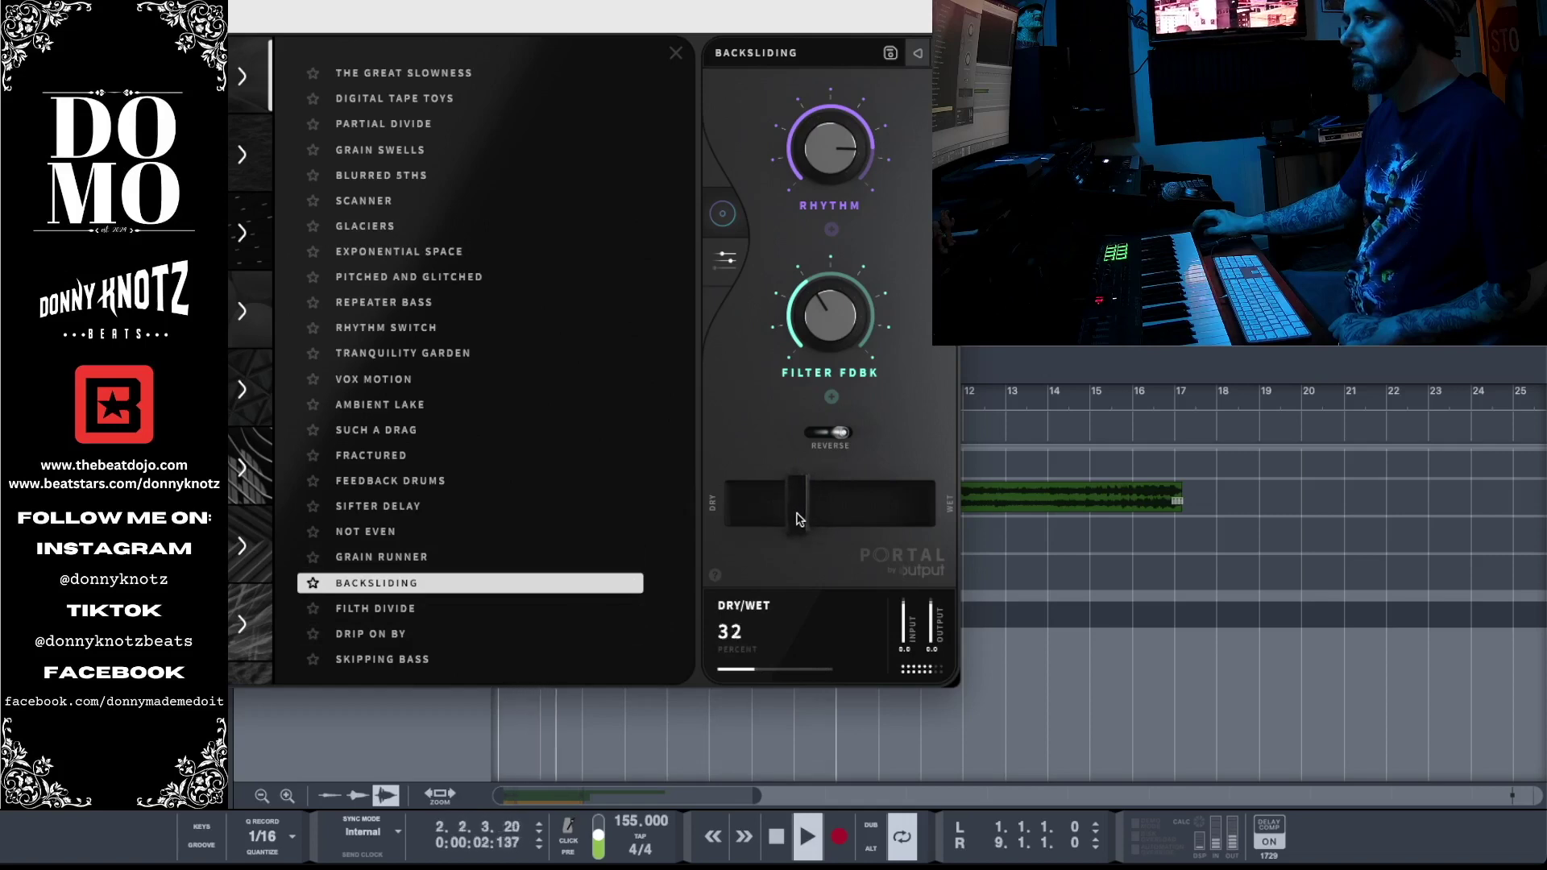
- Set Portal's grain delay time to 1/4, lower the dry/wet mix to 14 percent and close the plugin window
{"action": "left_click", "coordinate": [725, 258]}
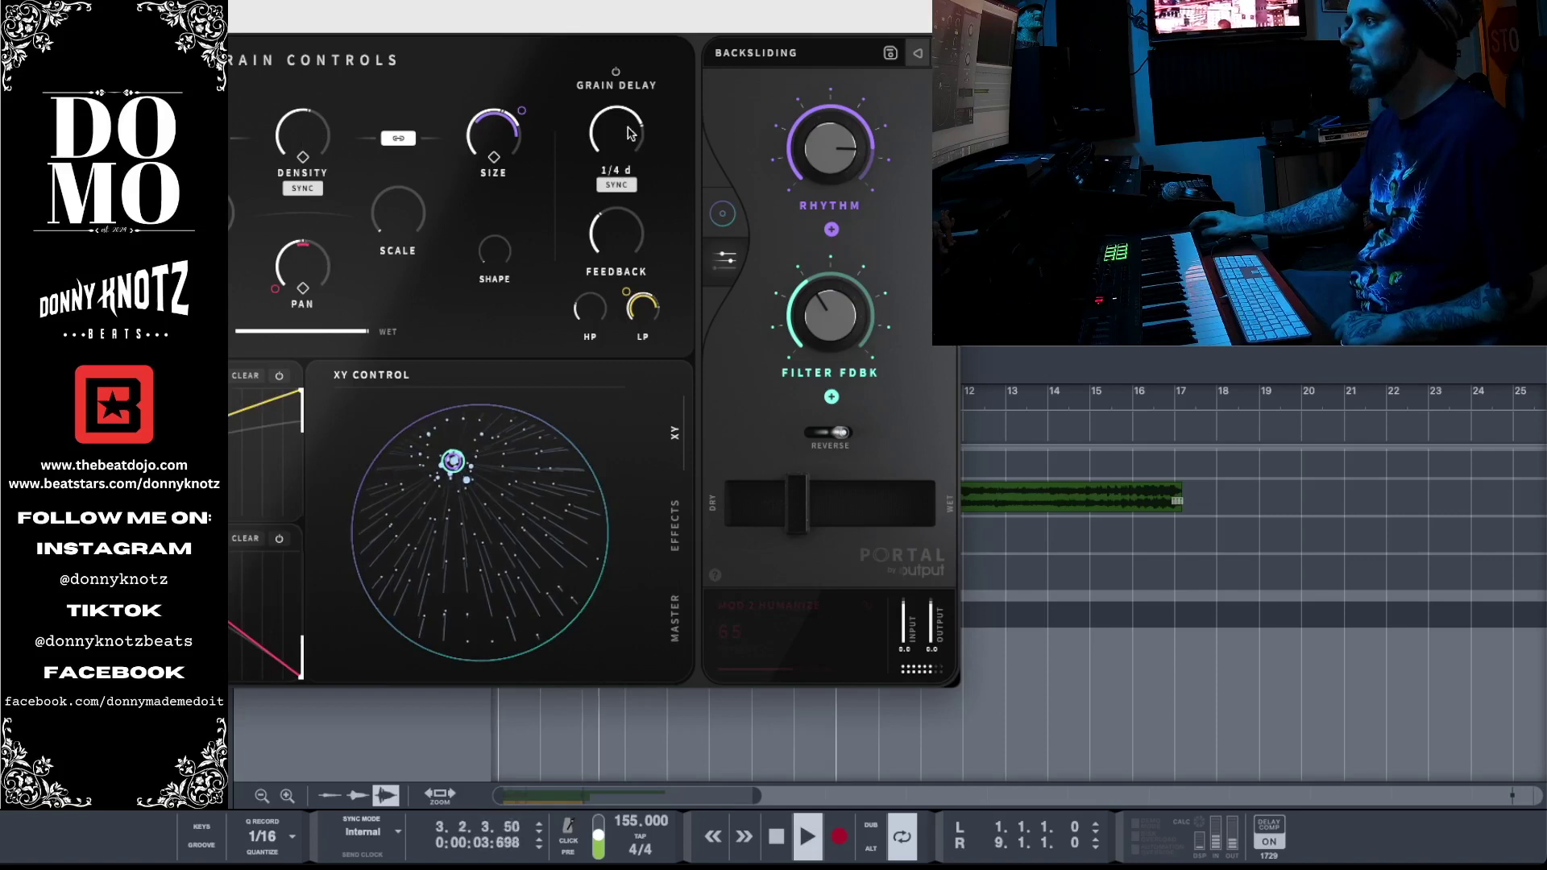
{"action": "scroll", "coordinate": [633, 135], "scroll_direction": "down", "scroll_amount": 1}
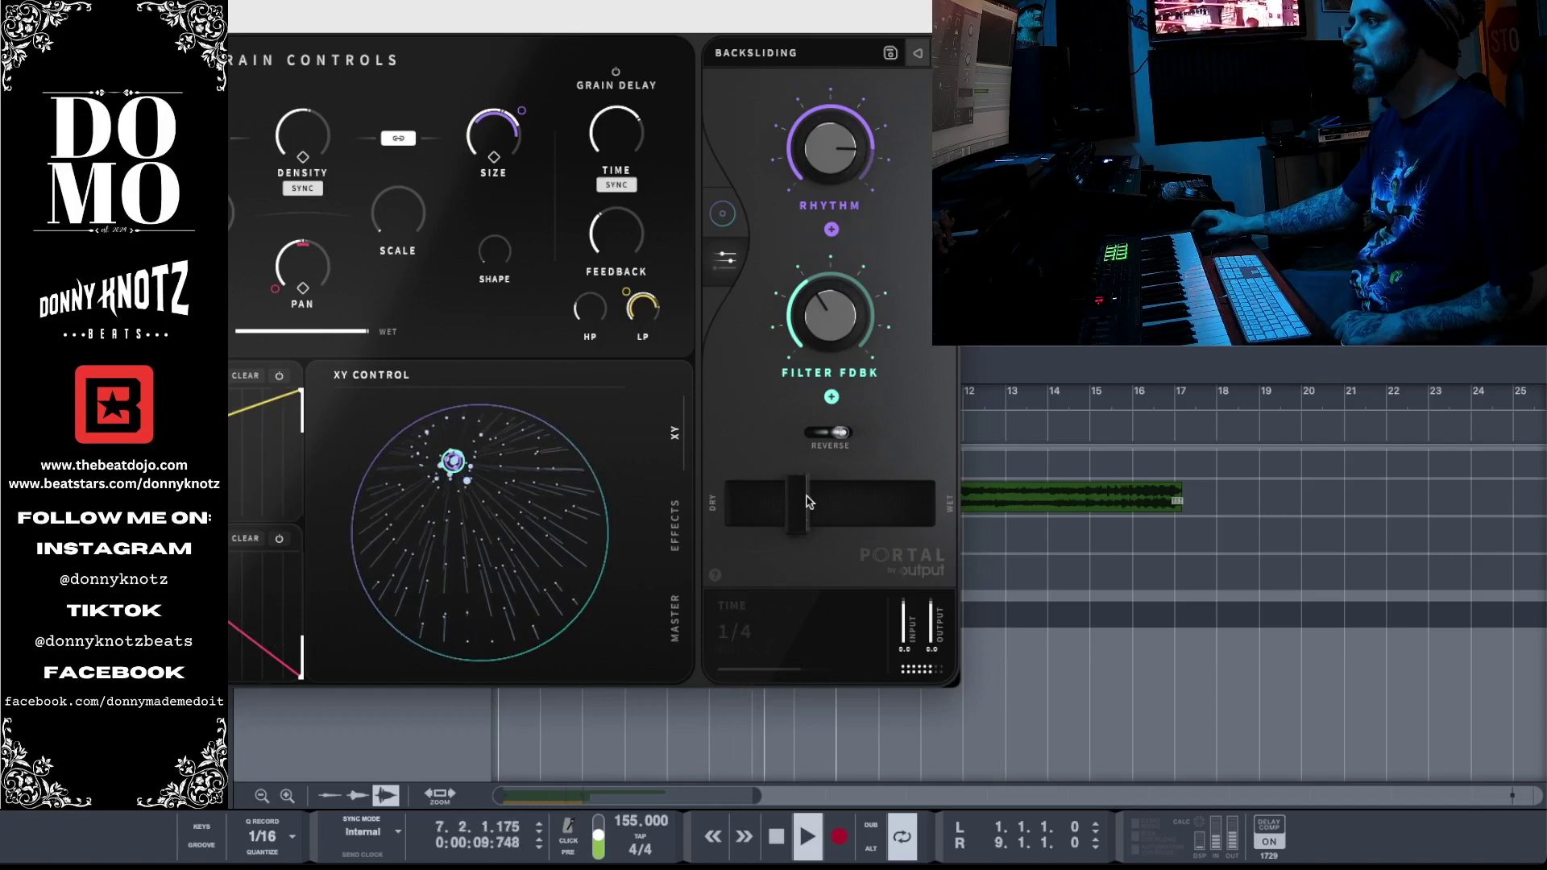
{"action": "left_click_drag", "start_coordinate": [802, 506], "coordinate": [788, 499]}
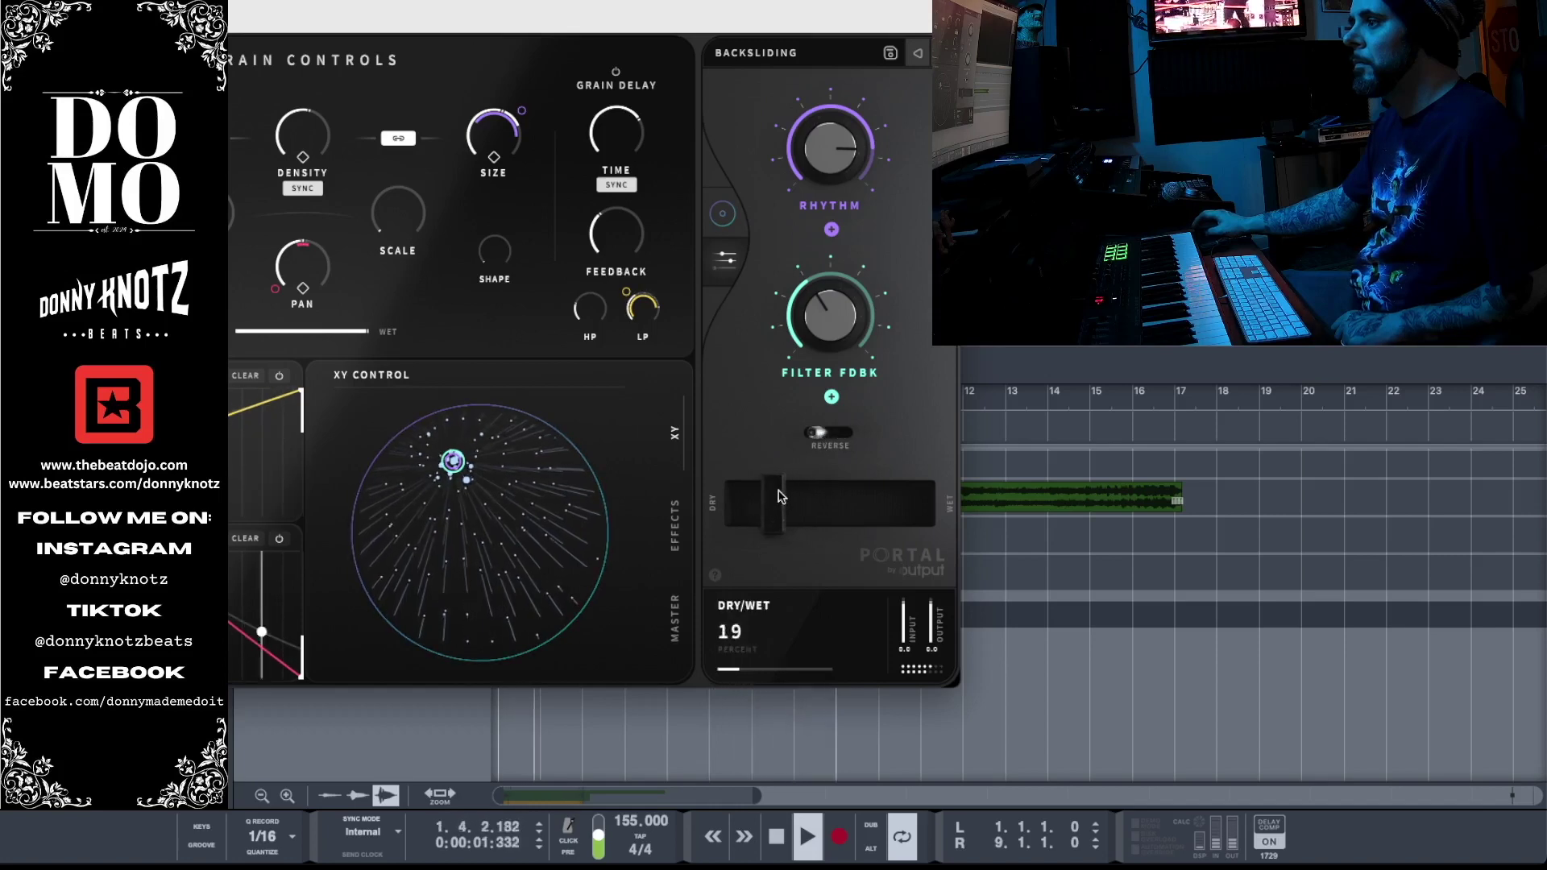
{"action": "left_click_drag", "start_coordinate": [781, 497], "coordinate": [775, 495]}
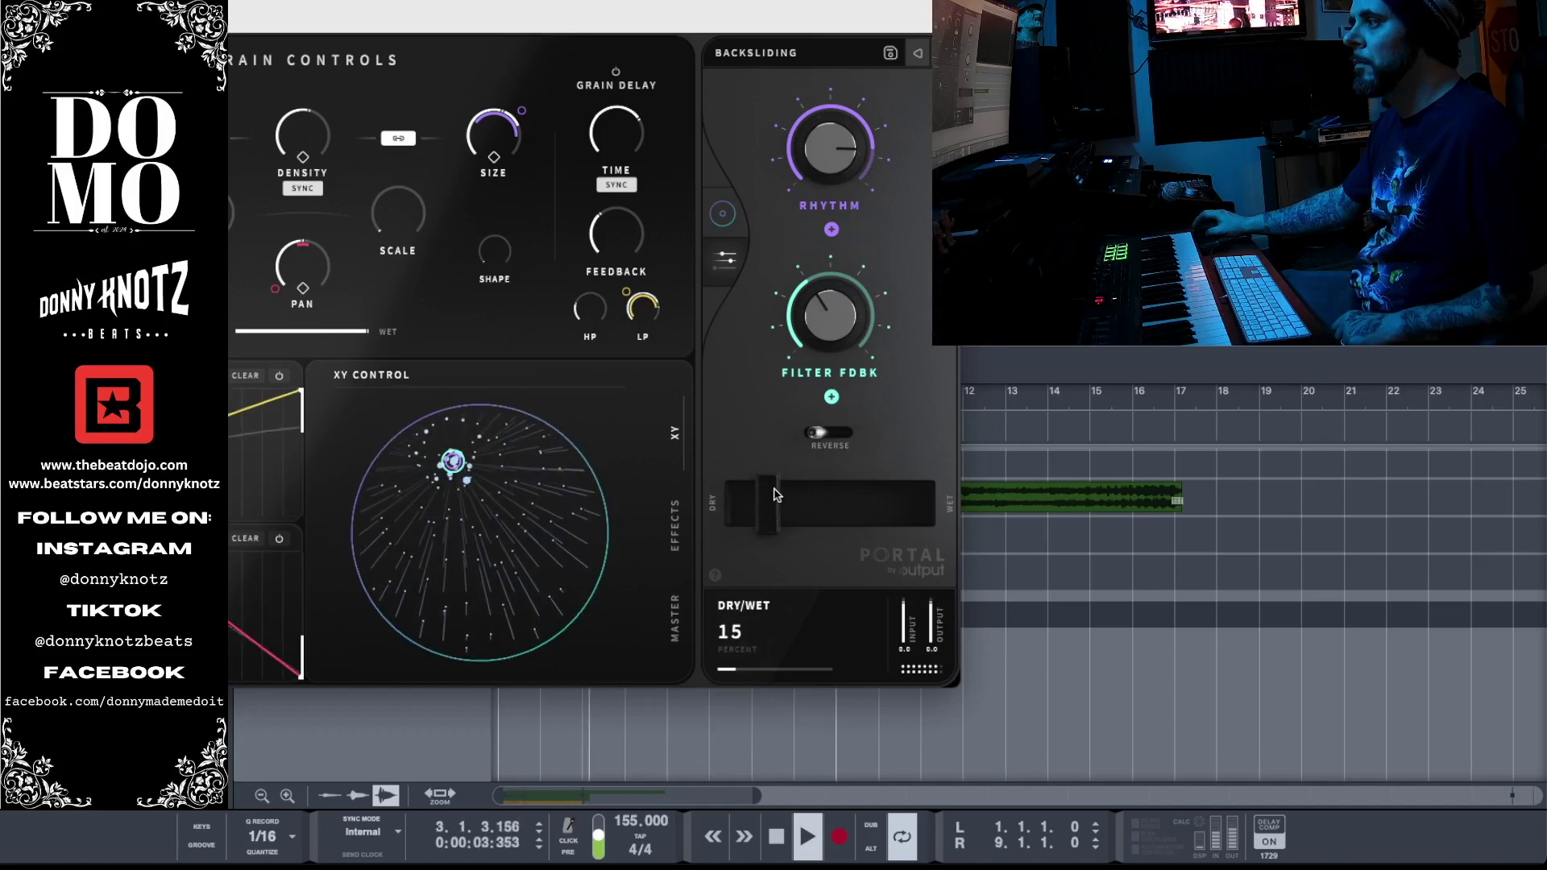
{"action": "left_click_drag", "start_coordinate": [757, 525], "coordinate": [756, 524]}
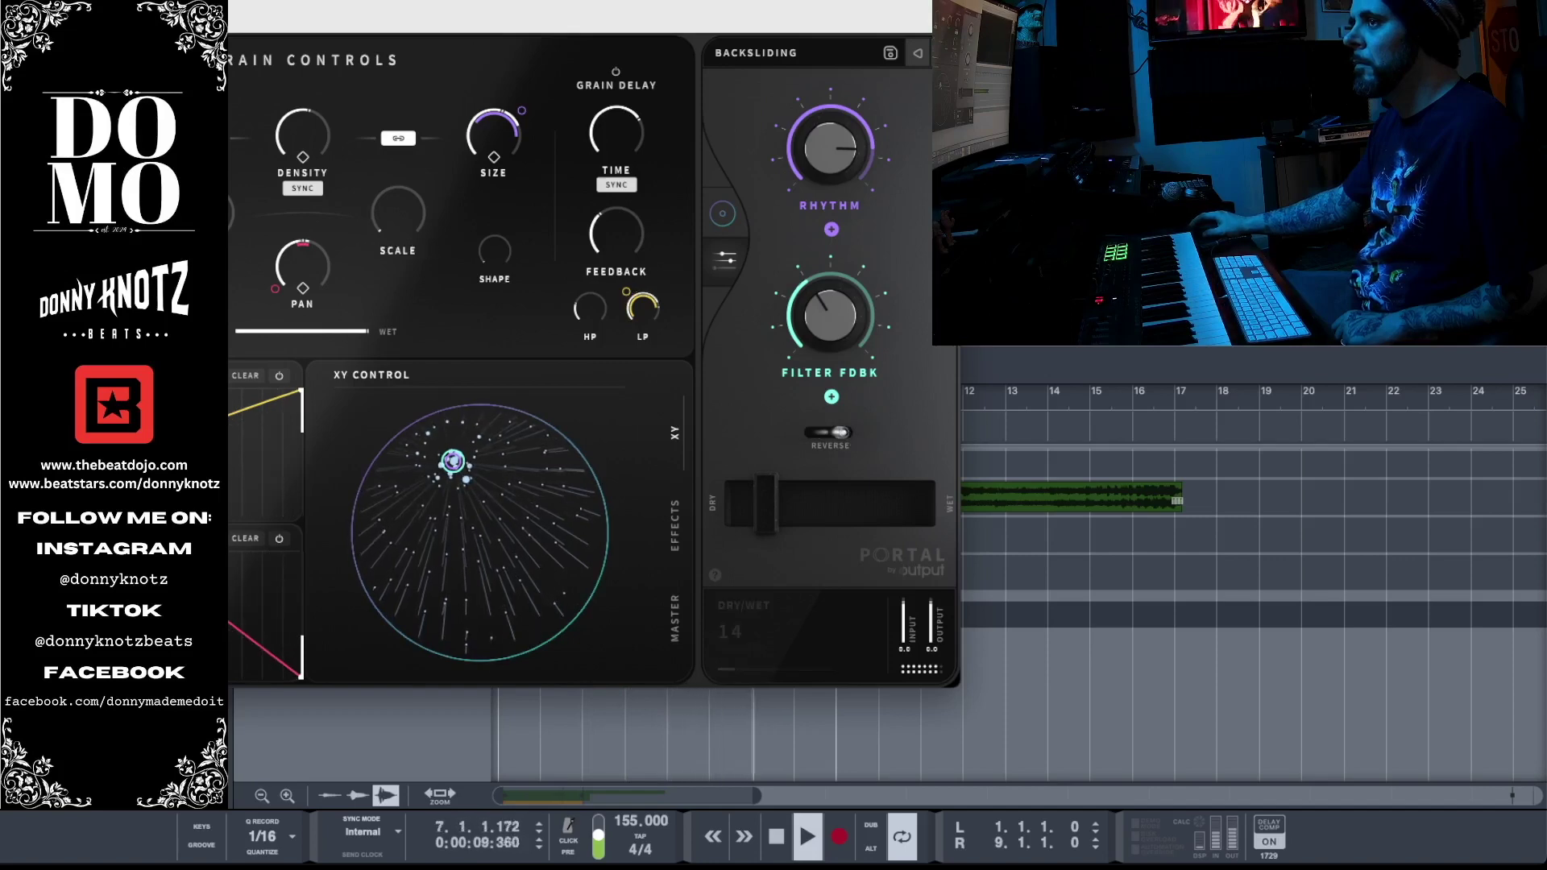
{"action": "key", "text": "super+w"}
{"action": "scroll", "coordinate": [520, 319], "scroll_direction": "down", "scroll_amount": 3}
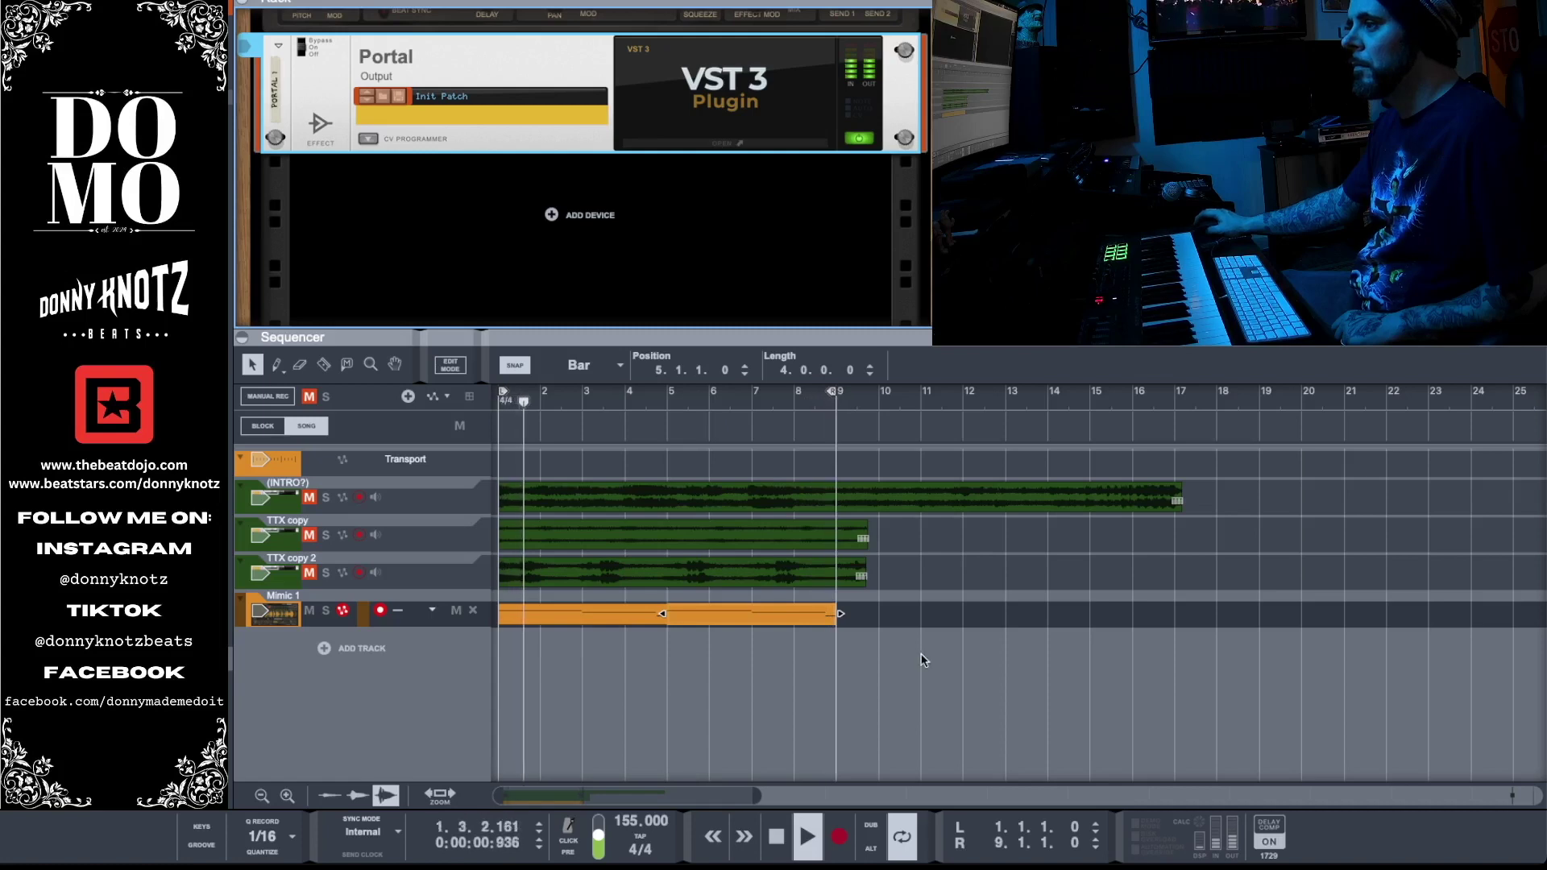
{"action": "right_click", "coordinate": [331, 102]}
{"action": "key", "text": "Escape"}
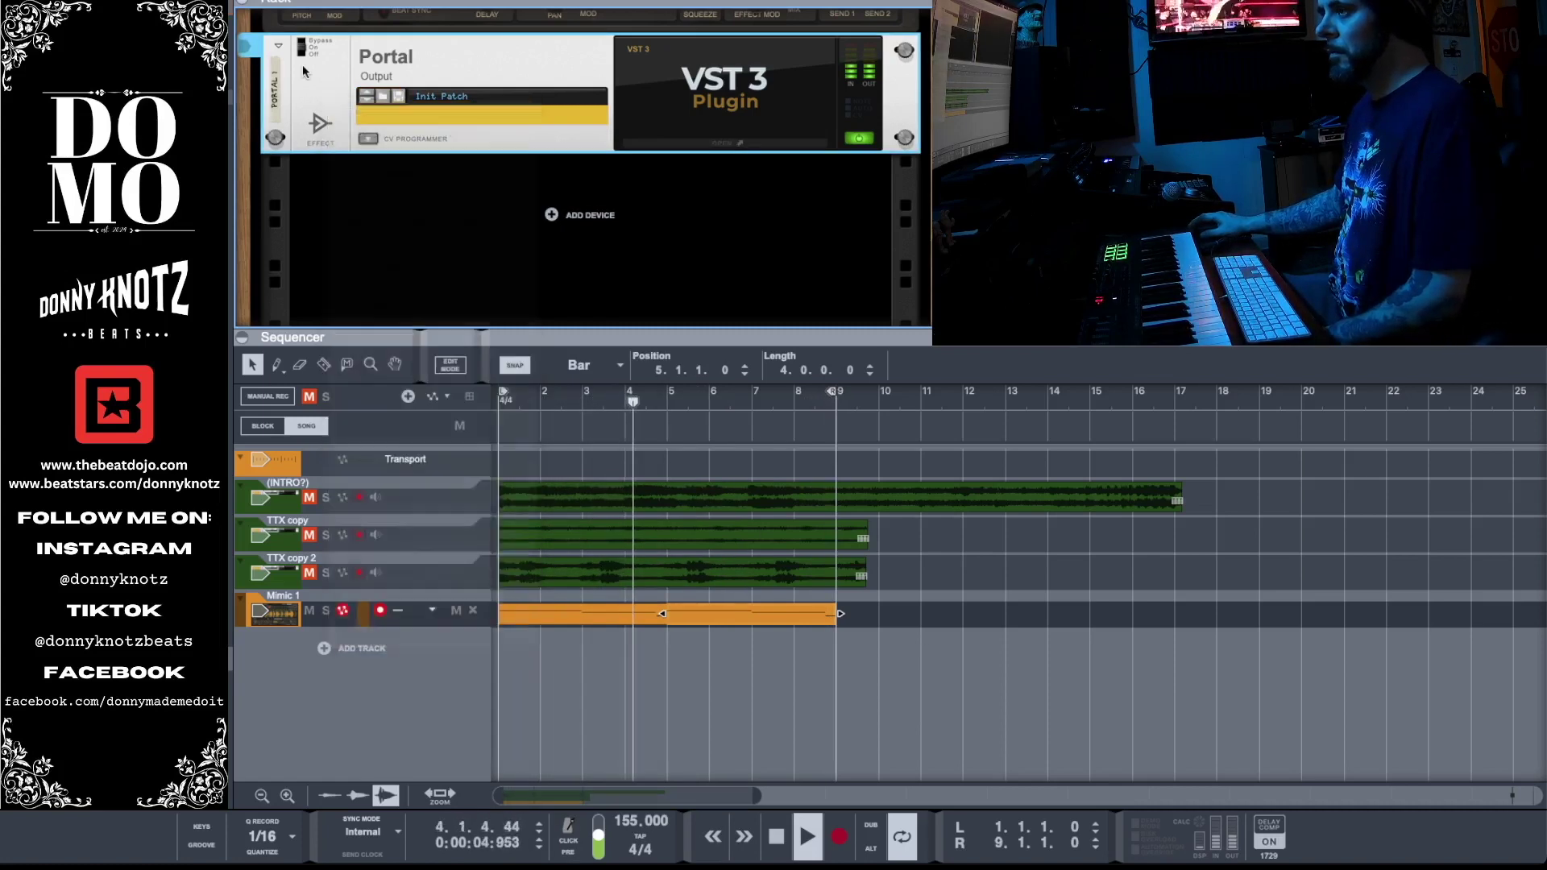
- Delete the TTX copy 2 track together with its device
{"action": "left_click", "coordinate": [411, 616]}
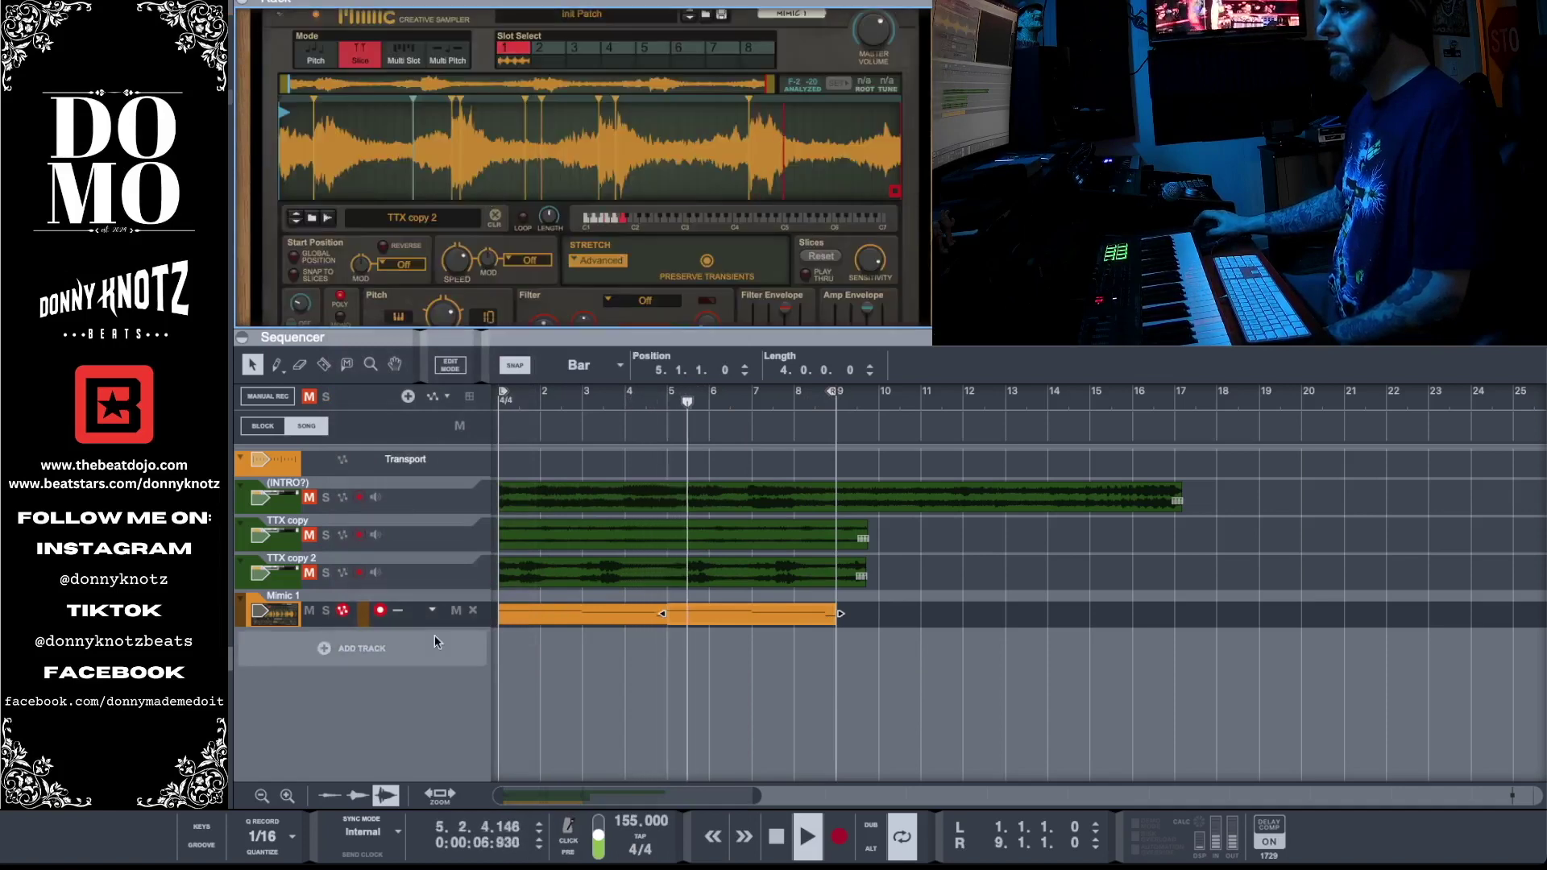
{"action": "right_click", "coordinate": [322, 557]}
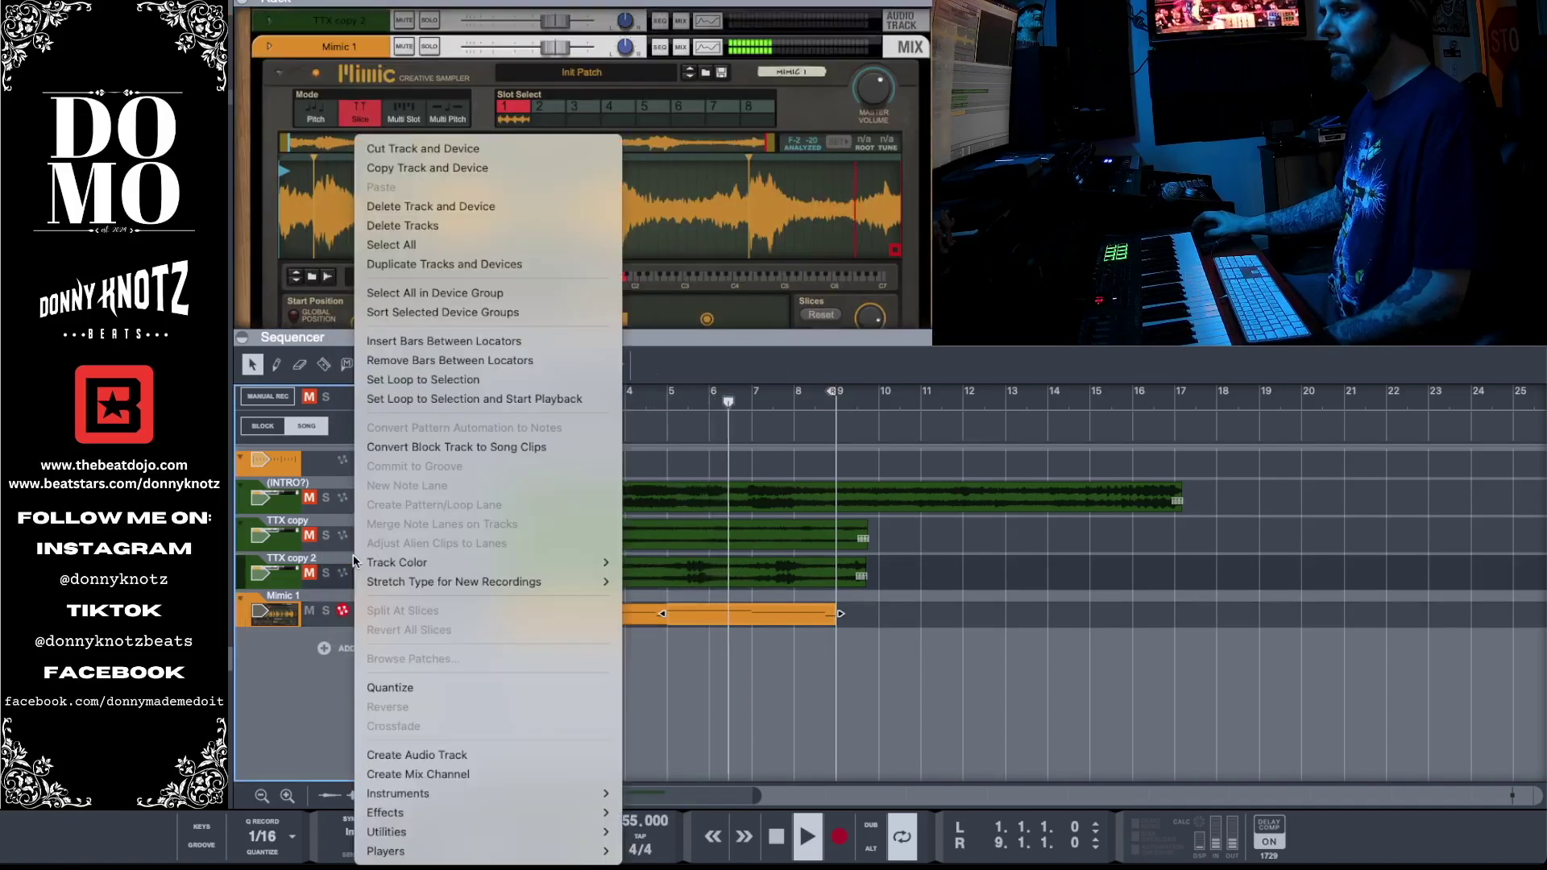
{"action": "left_click", "coordinate": [507, 203]}
{"action": "key", "text": "Return"}
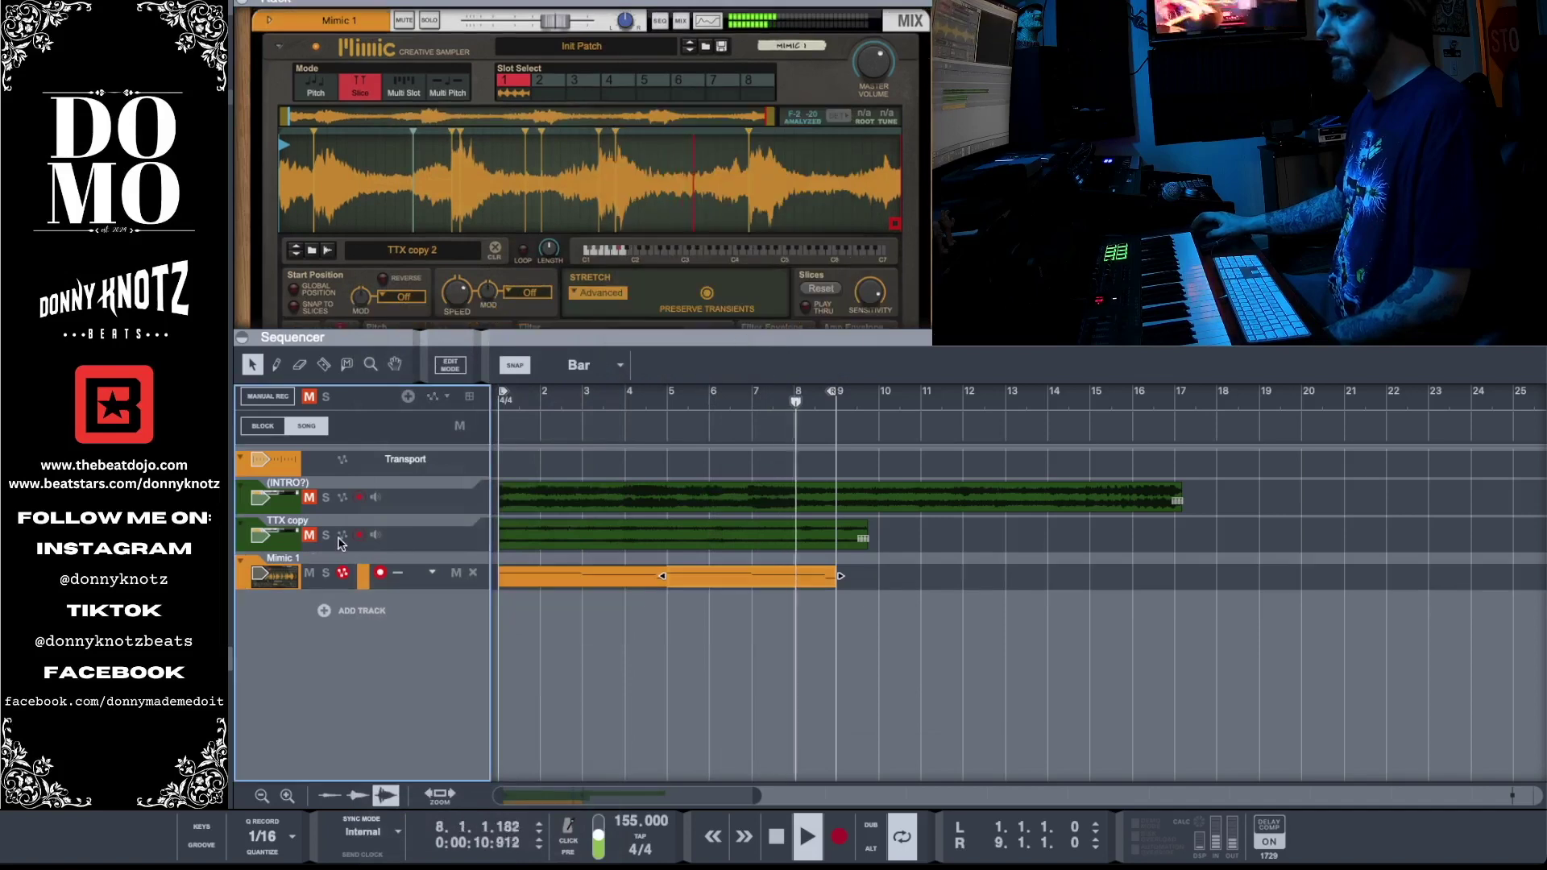
- Open the TTX copy clip for slice editing and stop playback
{"action": "left_click", "coordinate": [636, 532]}
{"action": "right_click", "coordinate": [594, 536]}
{"action": "left_click", "coordinate": [527, 544]}
{"action": "double_click", "coordinate": [565, 537]}
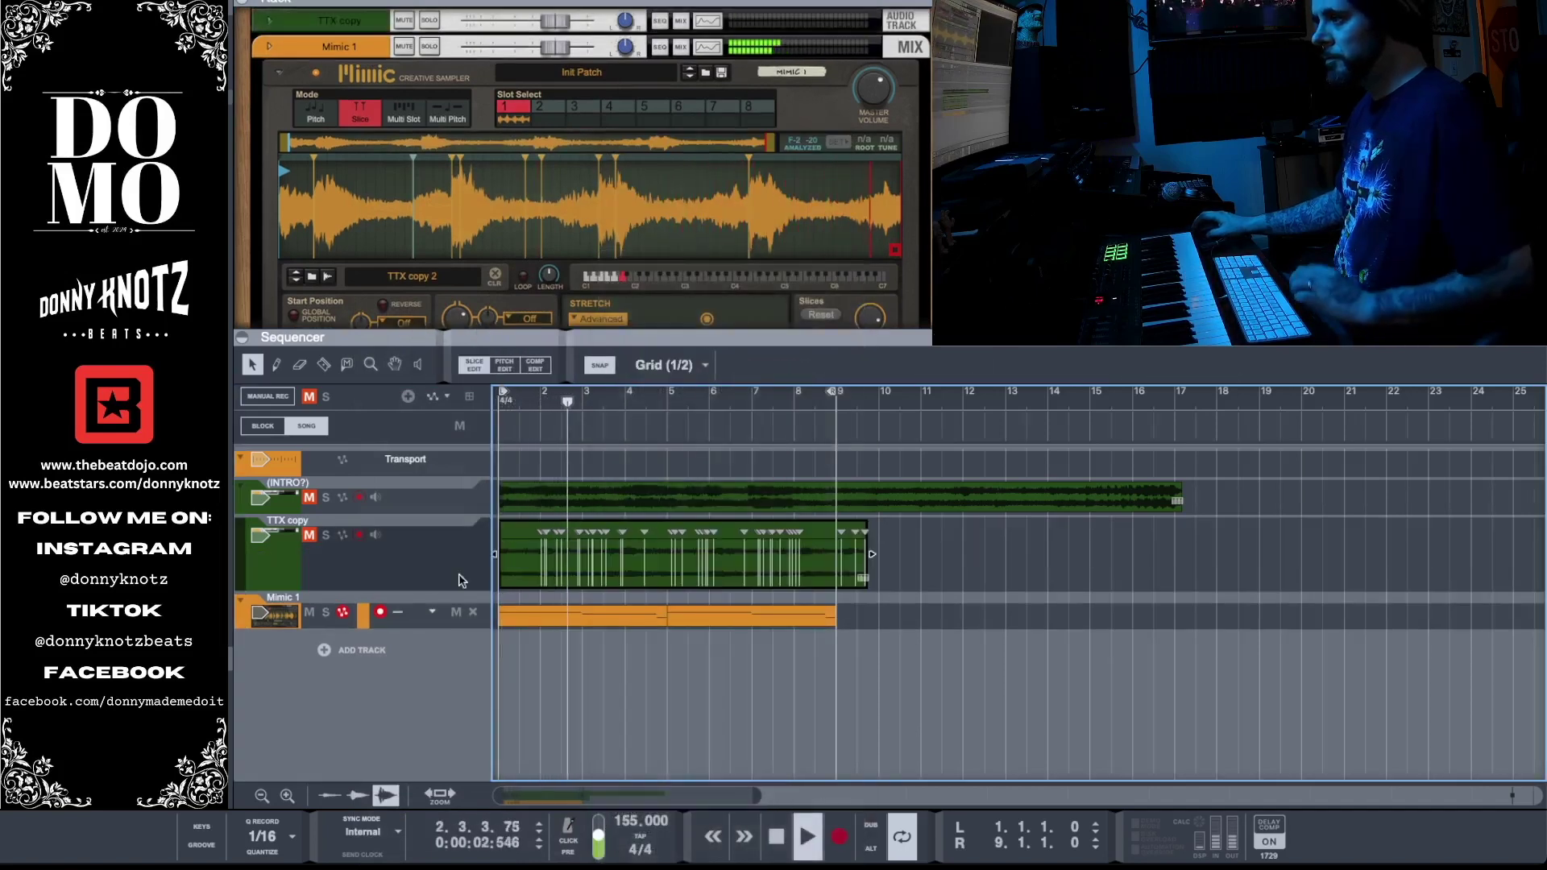
{"action": "left_click", "coordinate": [776, 836]}
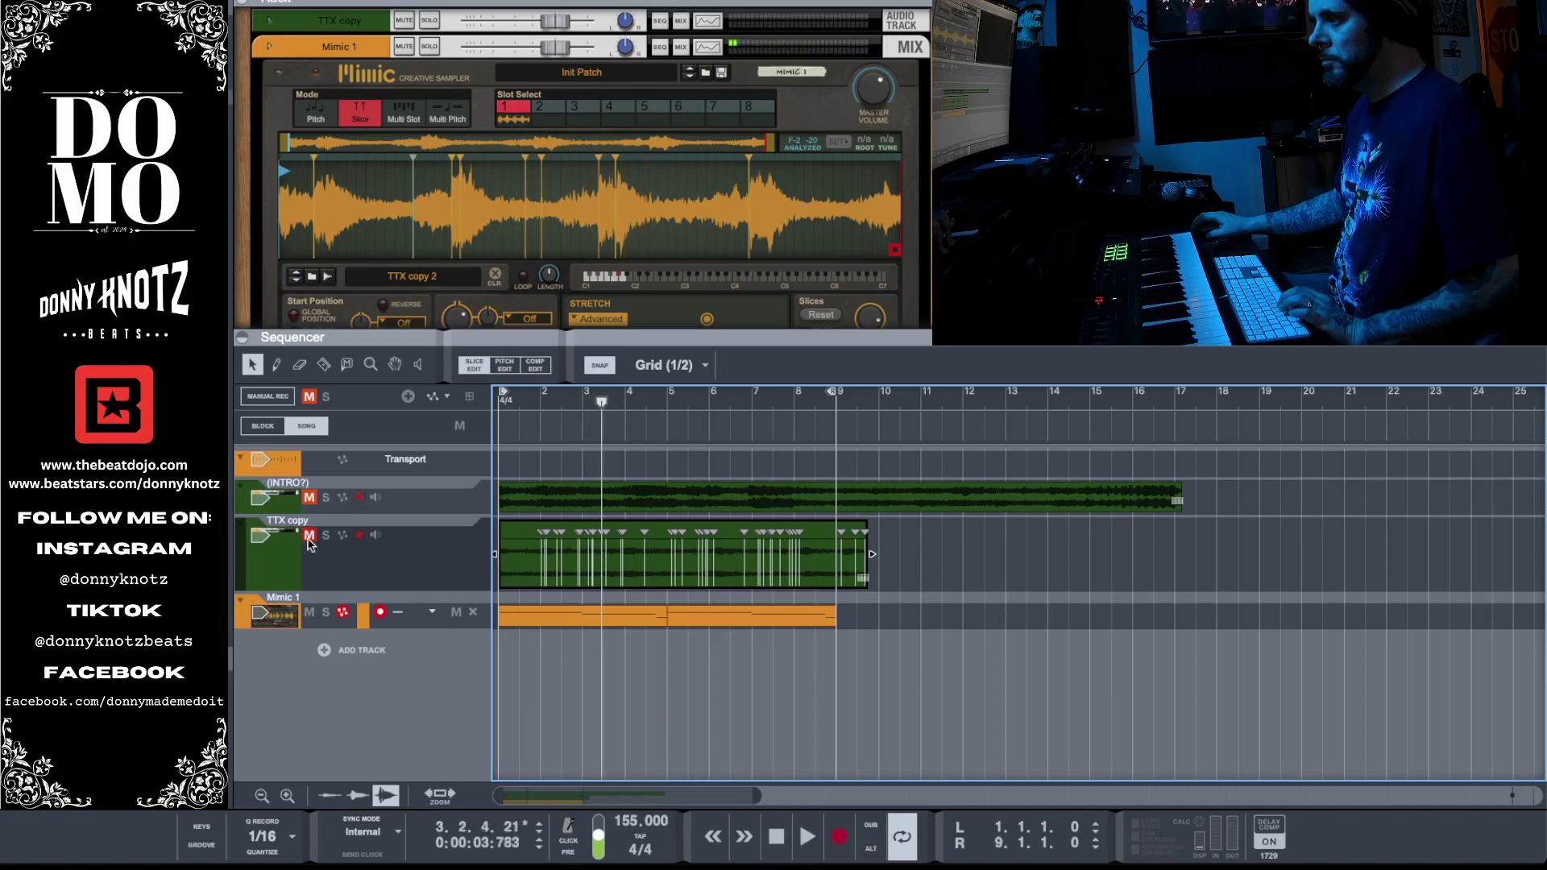
- Solo the TTX copy track, listen to it from the song start and close its slice editing
{"action": "left_click", "coordinate": [919, 656]}
{"action": "left_click_drag", "start_coordinate": [738, 796], "coordinate": [524, 796]}
{"action": "key", "text": "space"}
{"action": "key", "text": "space"}
{"action": "left_click", "coordinate": [326, 535]}
{"action": "left_click", "coordinate": [514, 408]}
{"action": "key", "text": "space"}
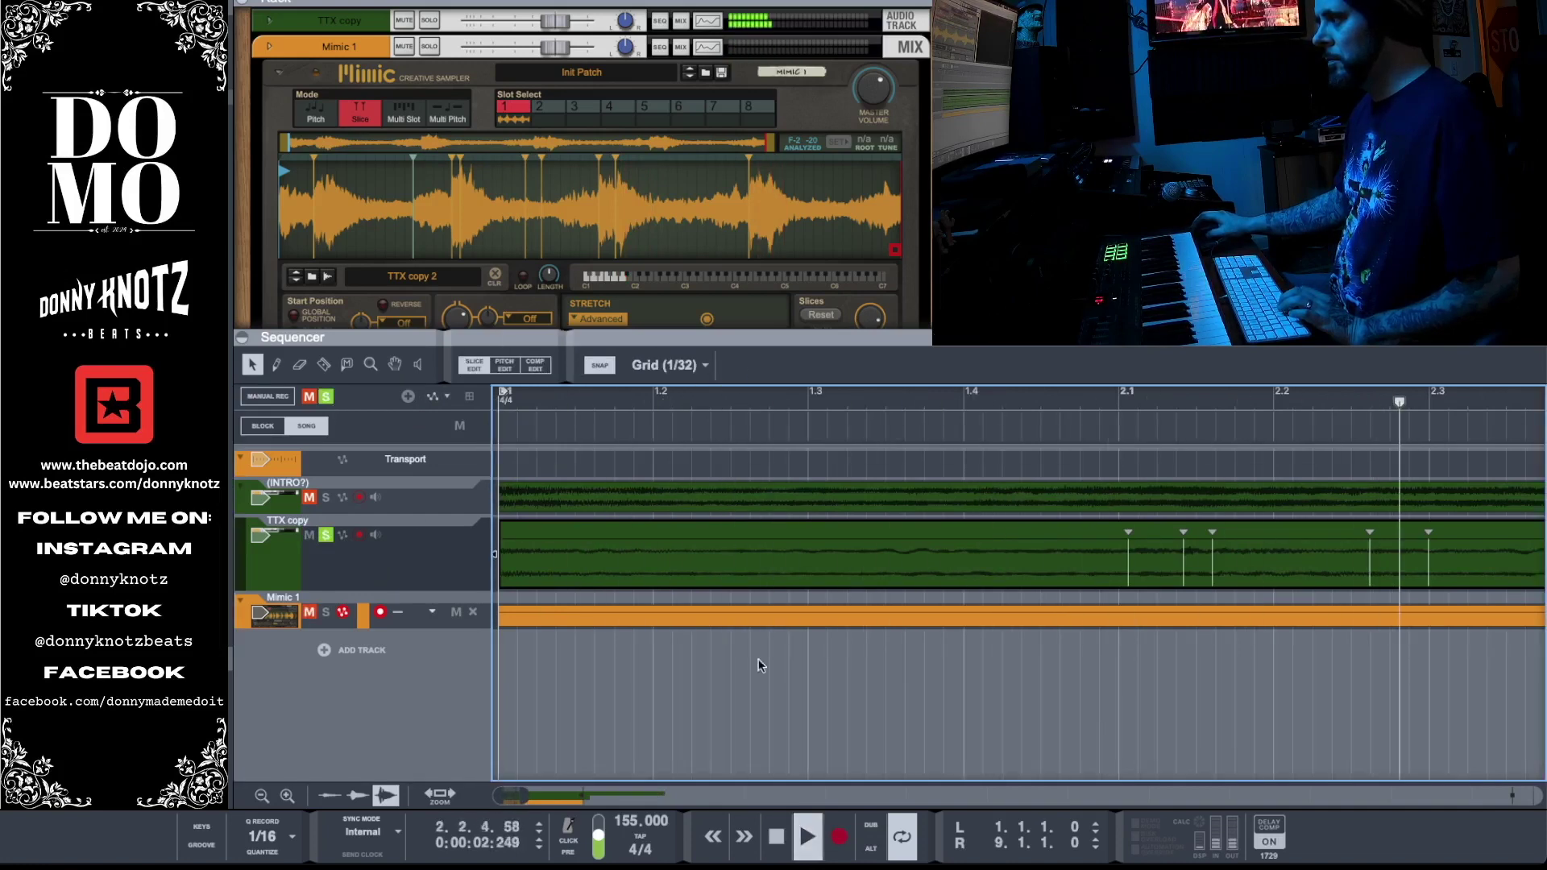
{"action": "left_click_drag", "start_coordinate": [525, 796], "coordinate": [584, 802]}
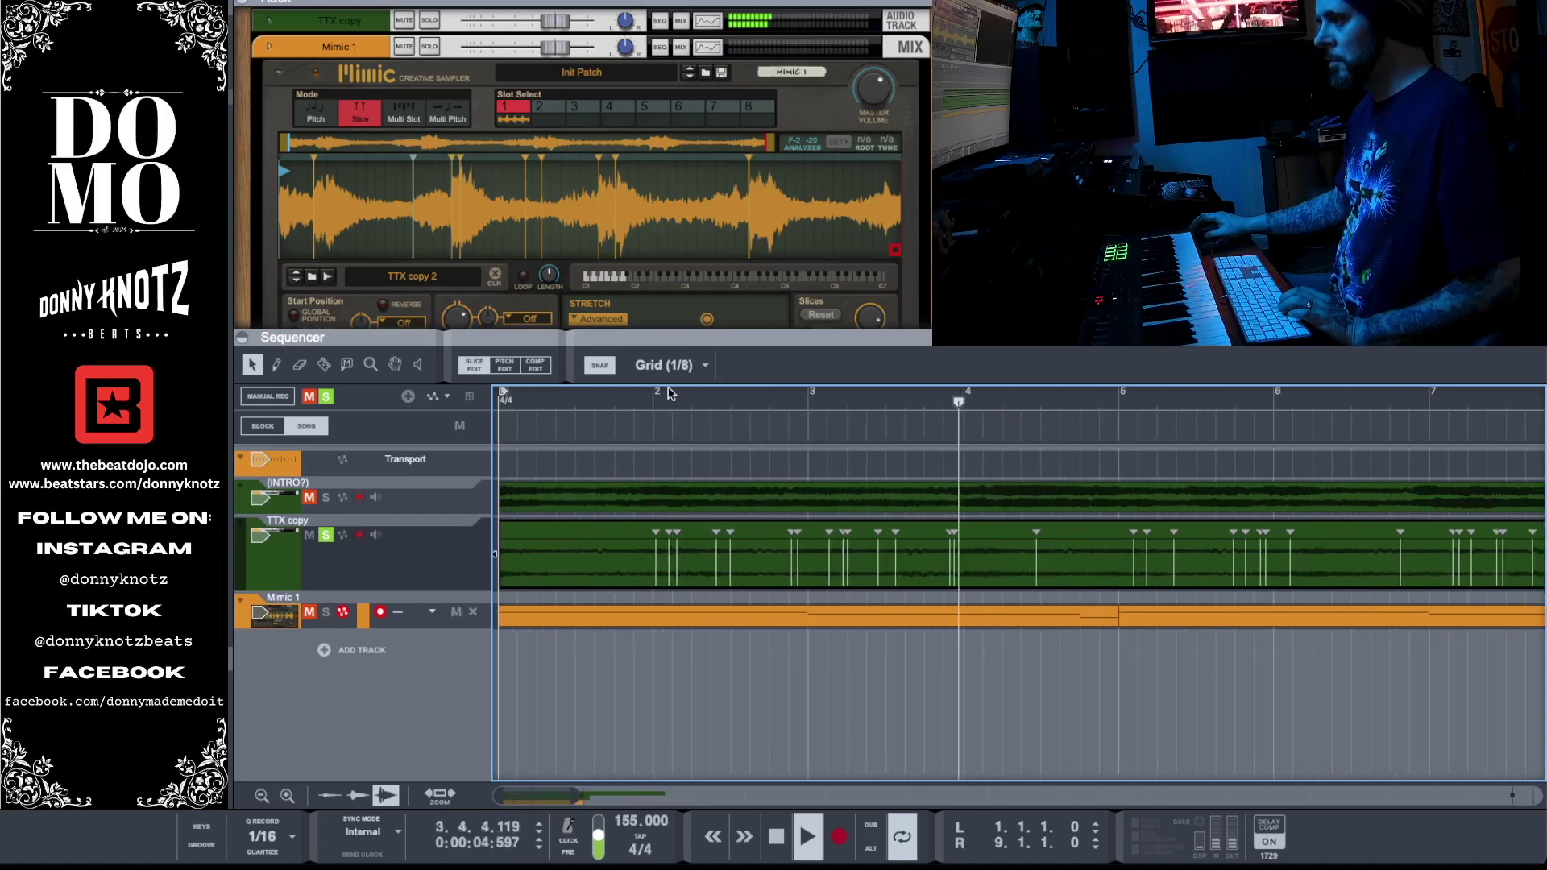
{"action": "left_click", "coordinate": [497, 409]}
{"action": "key", "text": "space"}
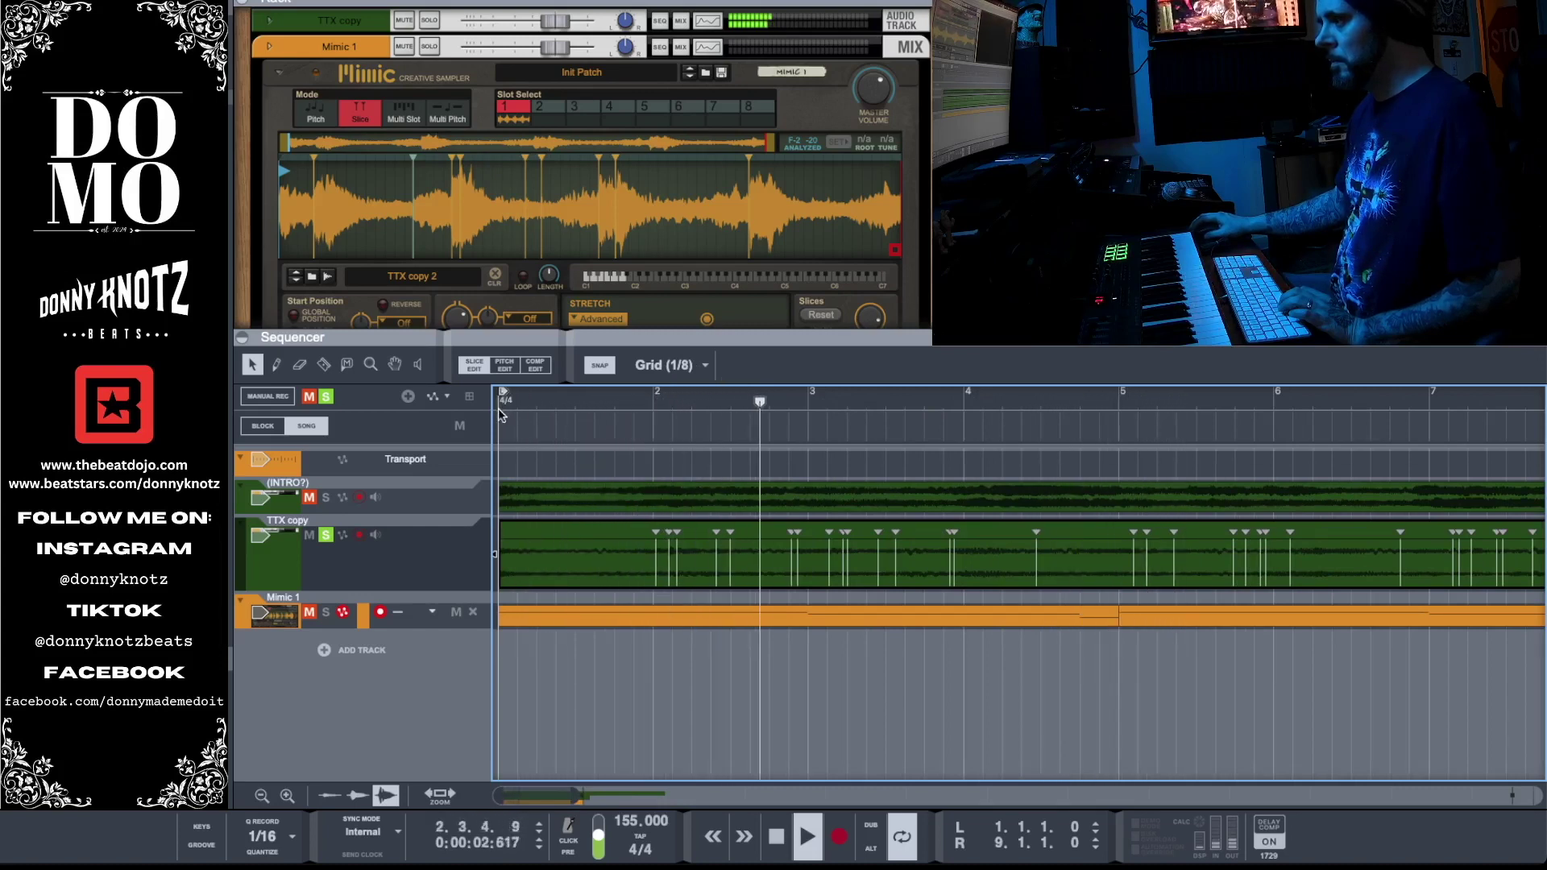
{"action": "left_click", "coordinate": [598, 538]}
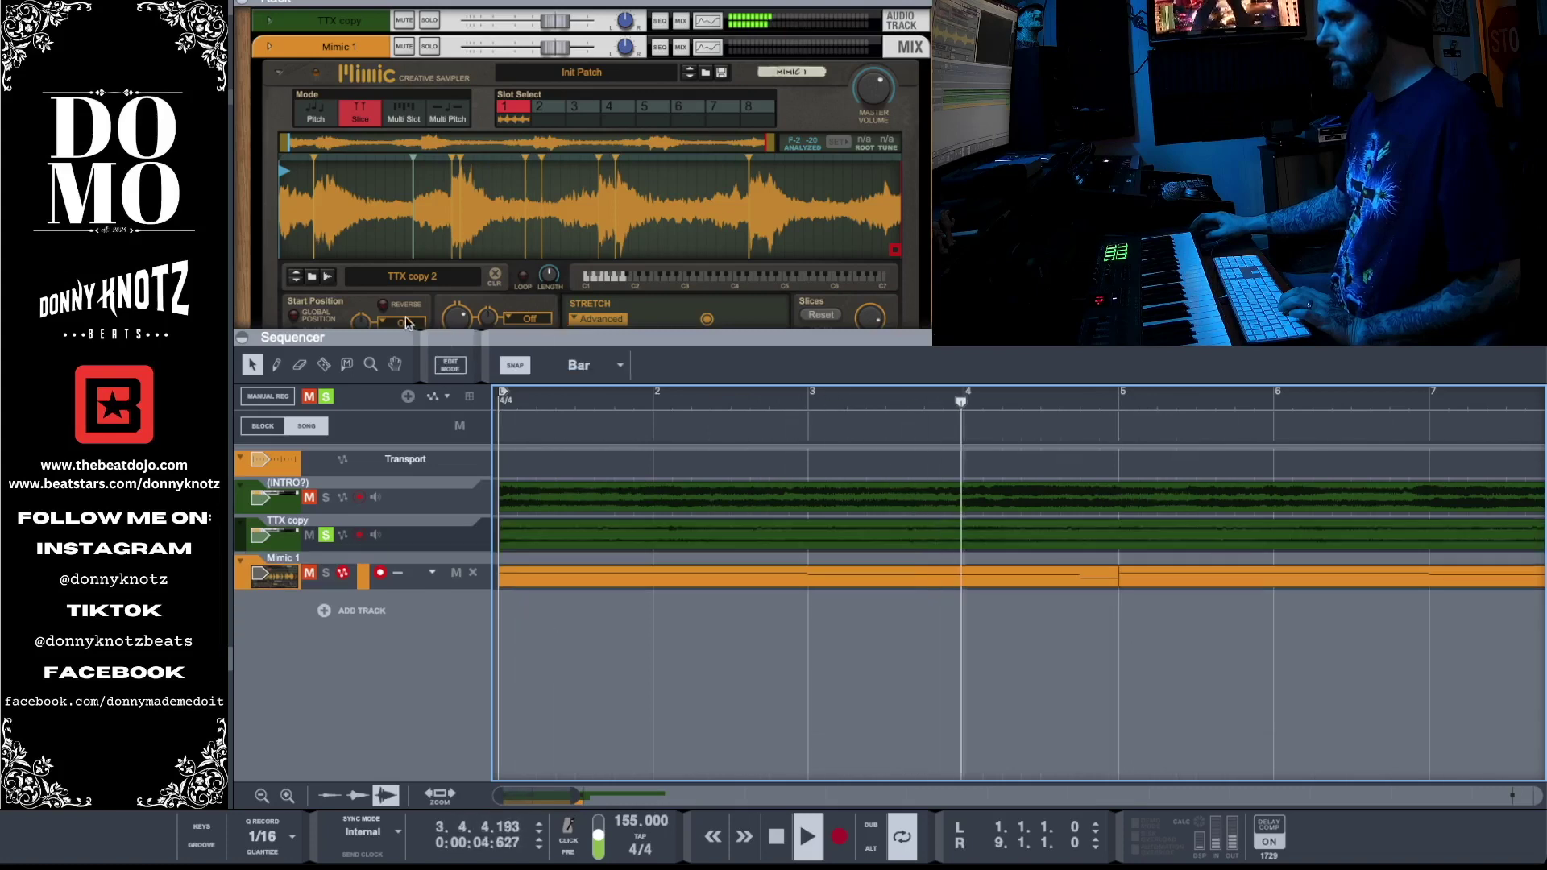
- Load the TTX copy clip into a new Mimic 2 sampler in Slice mode and record a take through the eight-bar loop
{"action": "left_click", "coordinate": [776, 836]}
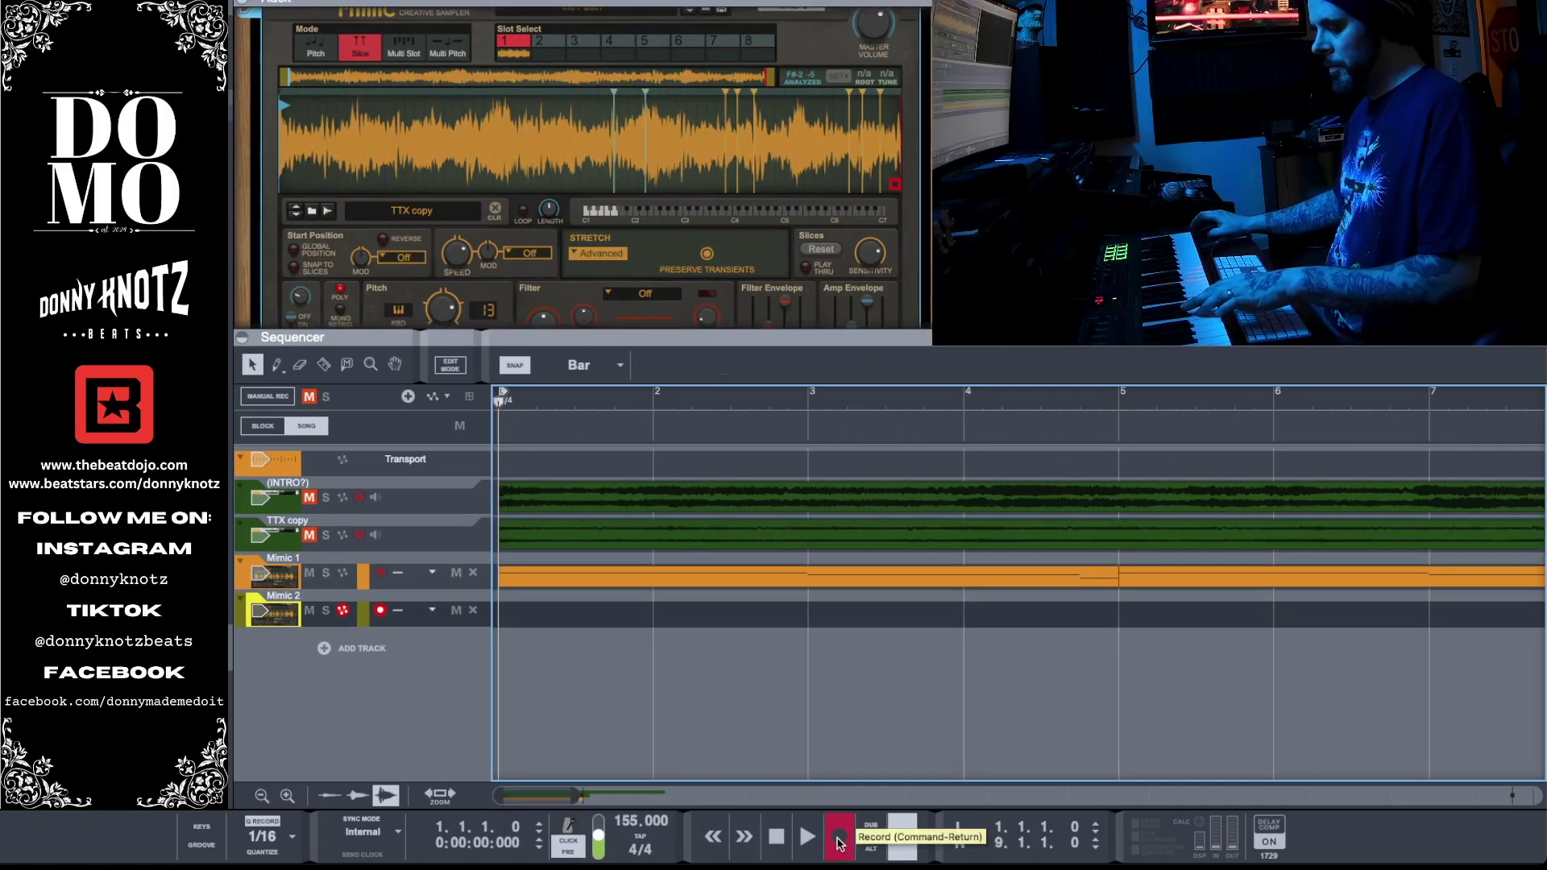
{"action": "left_click", "coordinate": [838, 842]}
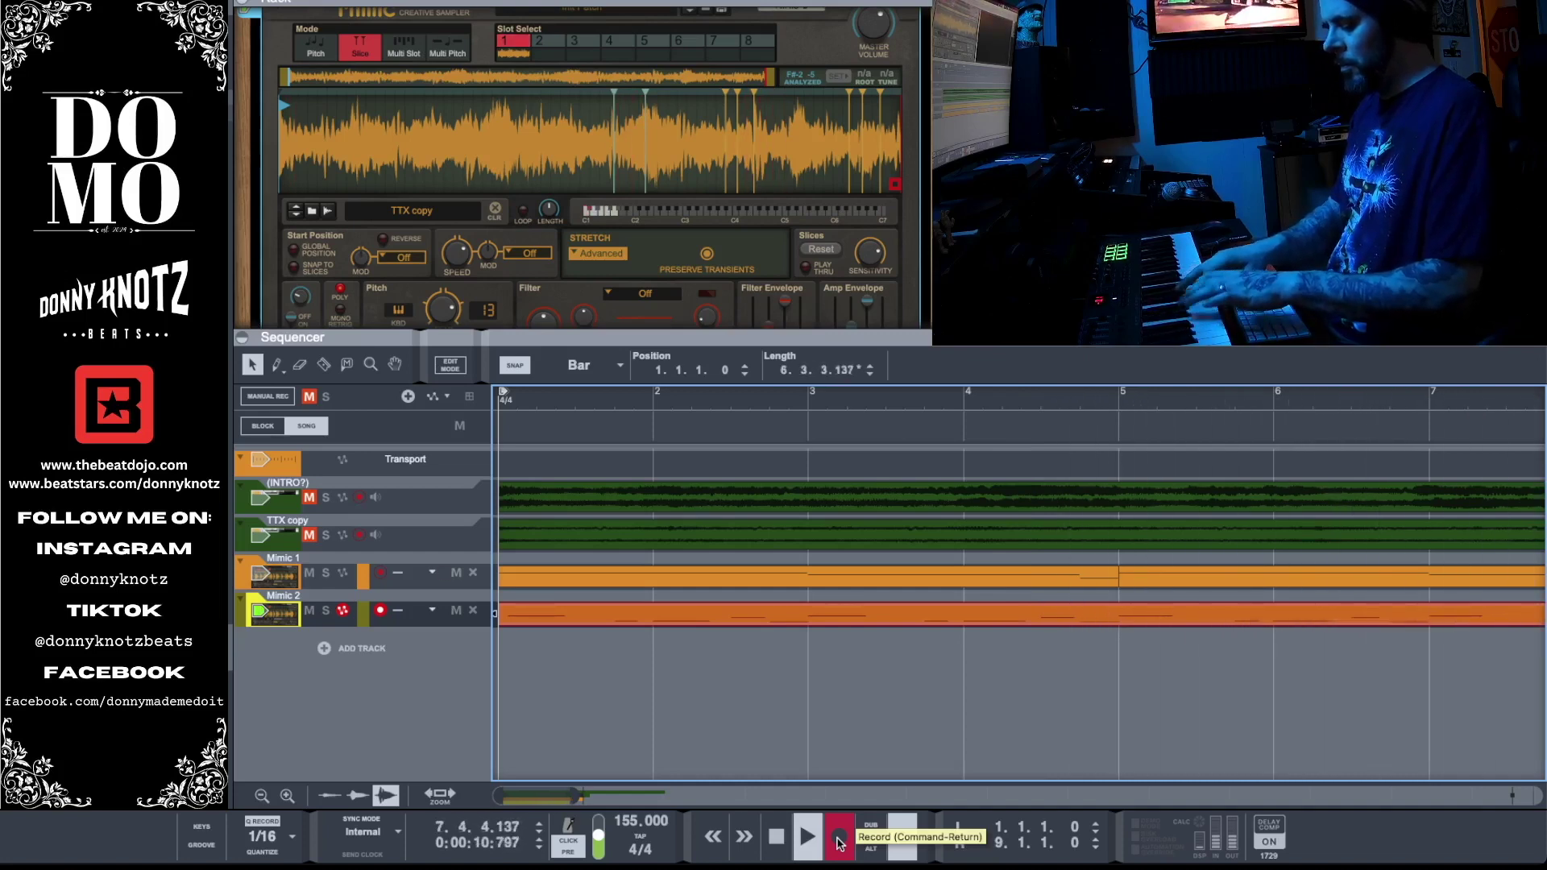
{"action": "left_click", "coordinate": [838, 843]}
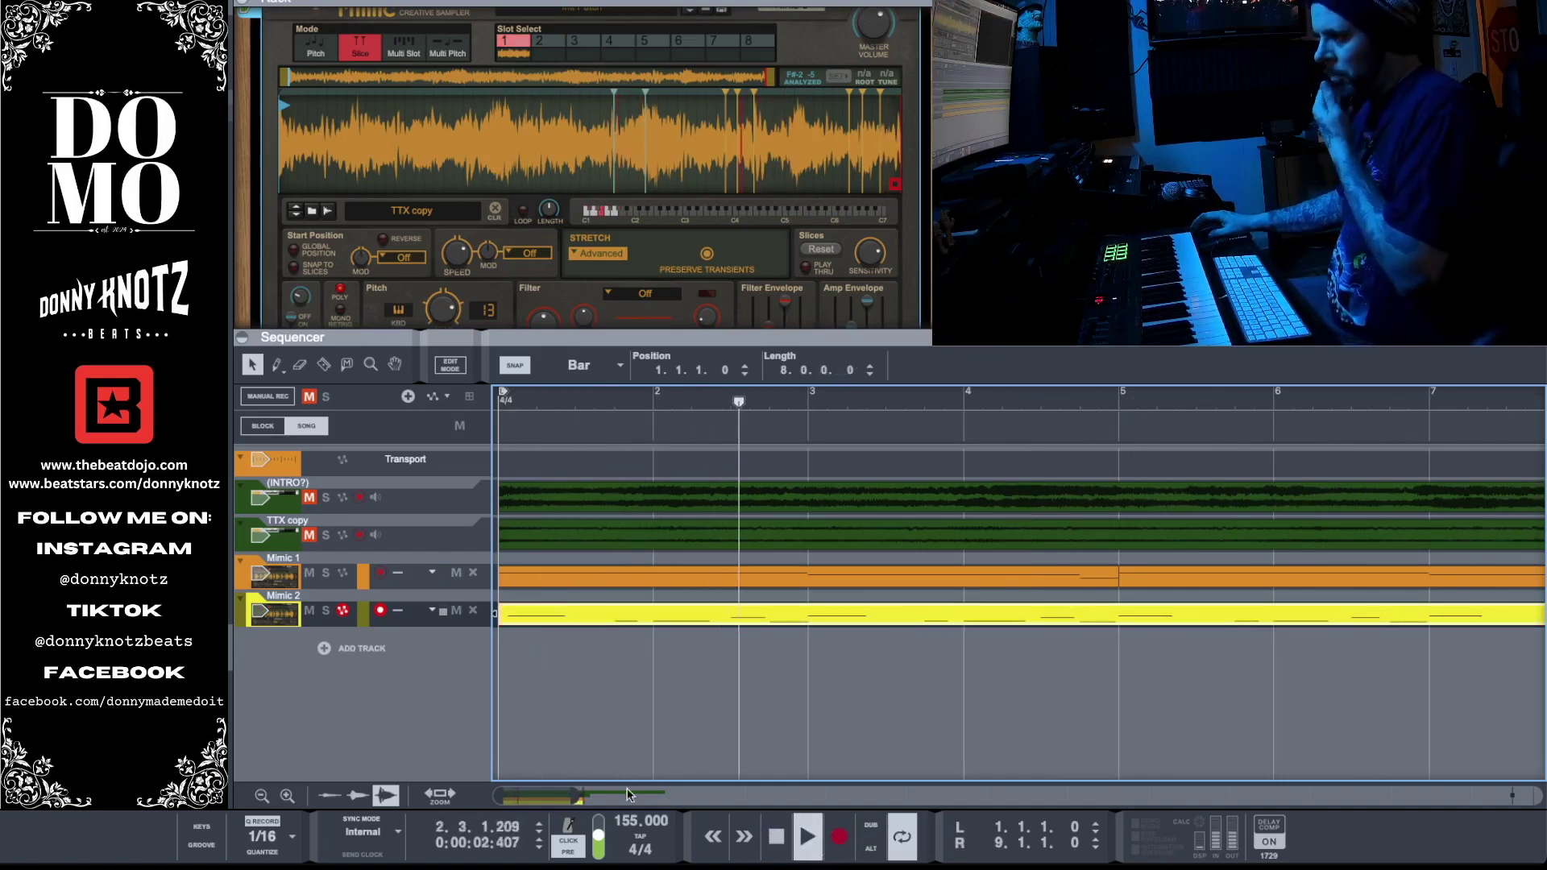
- Record an eight-bar part with the CHASETHEMONEY sample on the Mimic 3 track and close its note editing
{"action": "scroll", "coordinate": [719, 782], "scroll_direction": "down", "scroll_amount": 2}
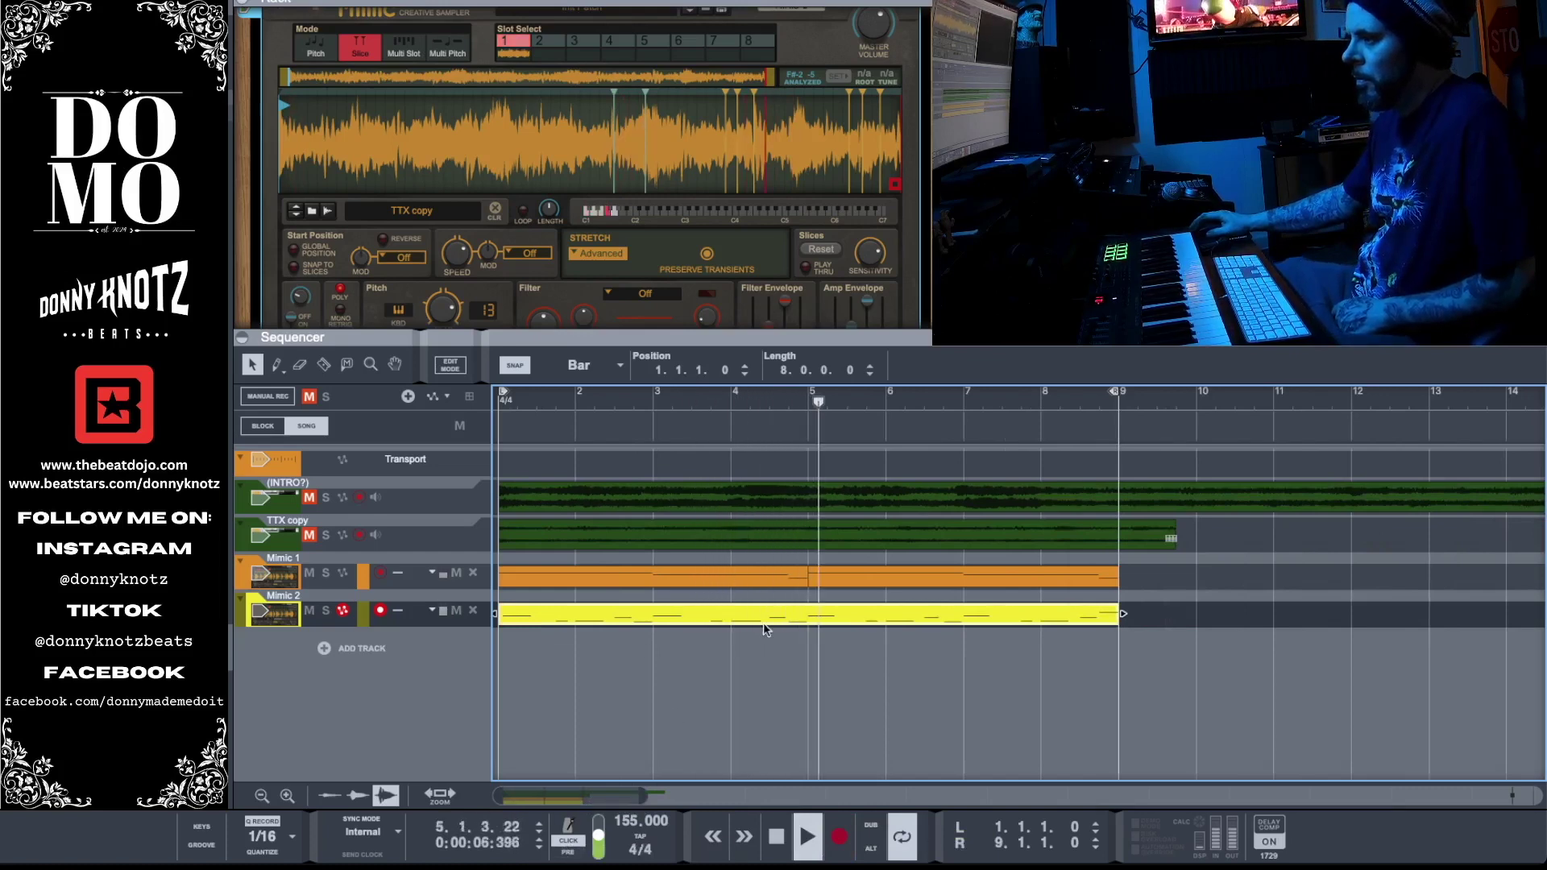
{"action": "left_click", "coordinate": [568, 852]}
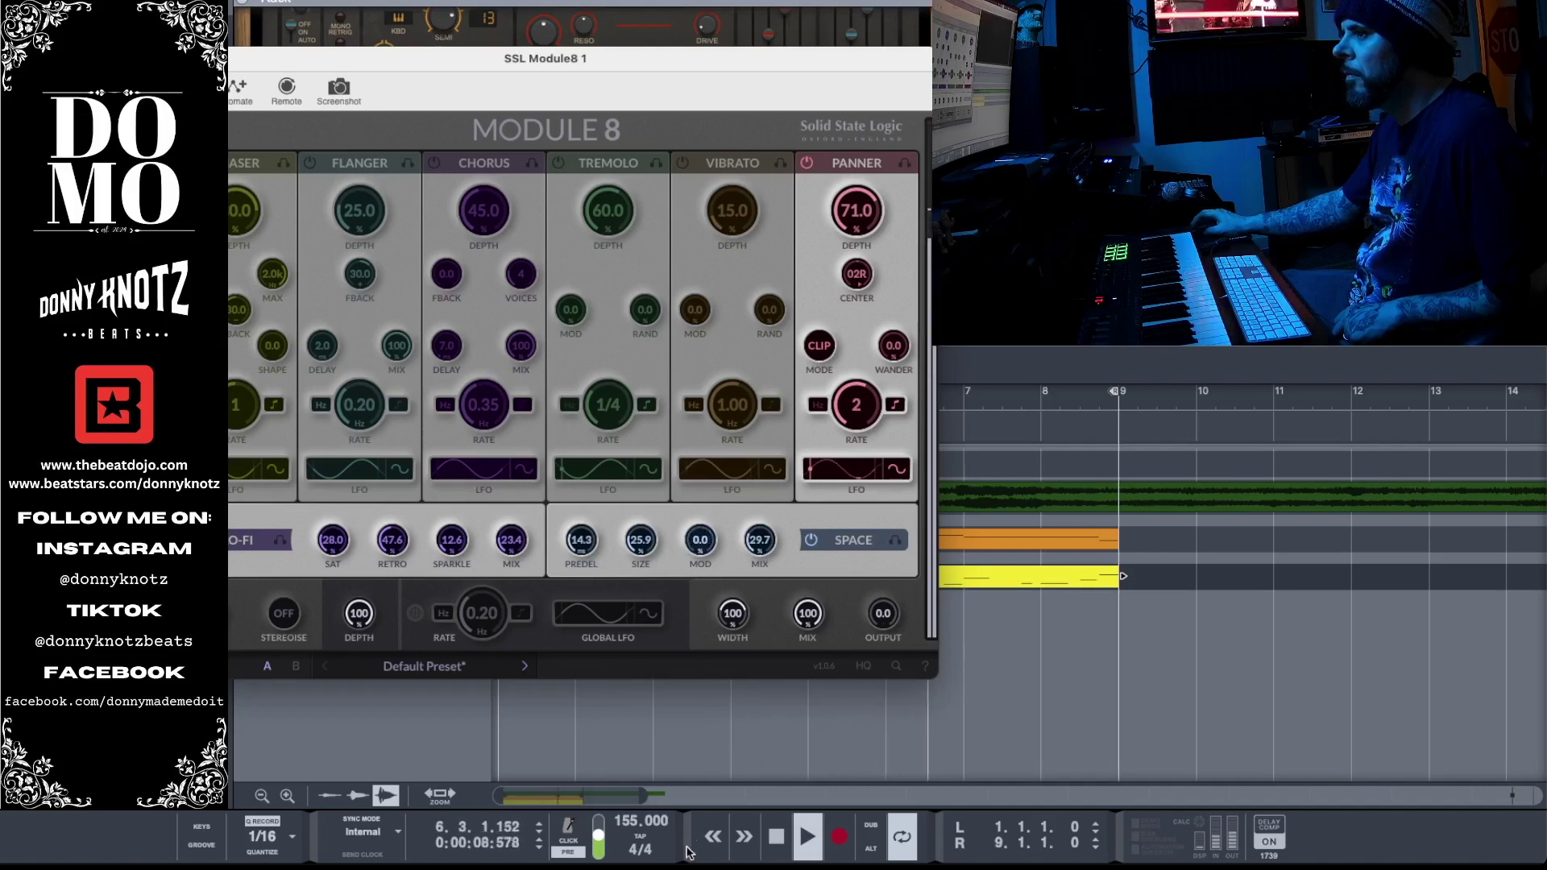
{"action": "left_click", "coordinate": [838, 832]}
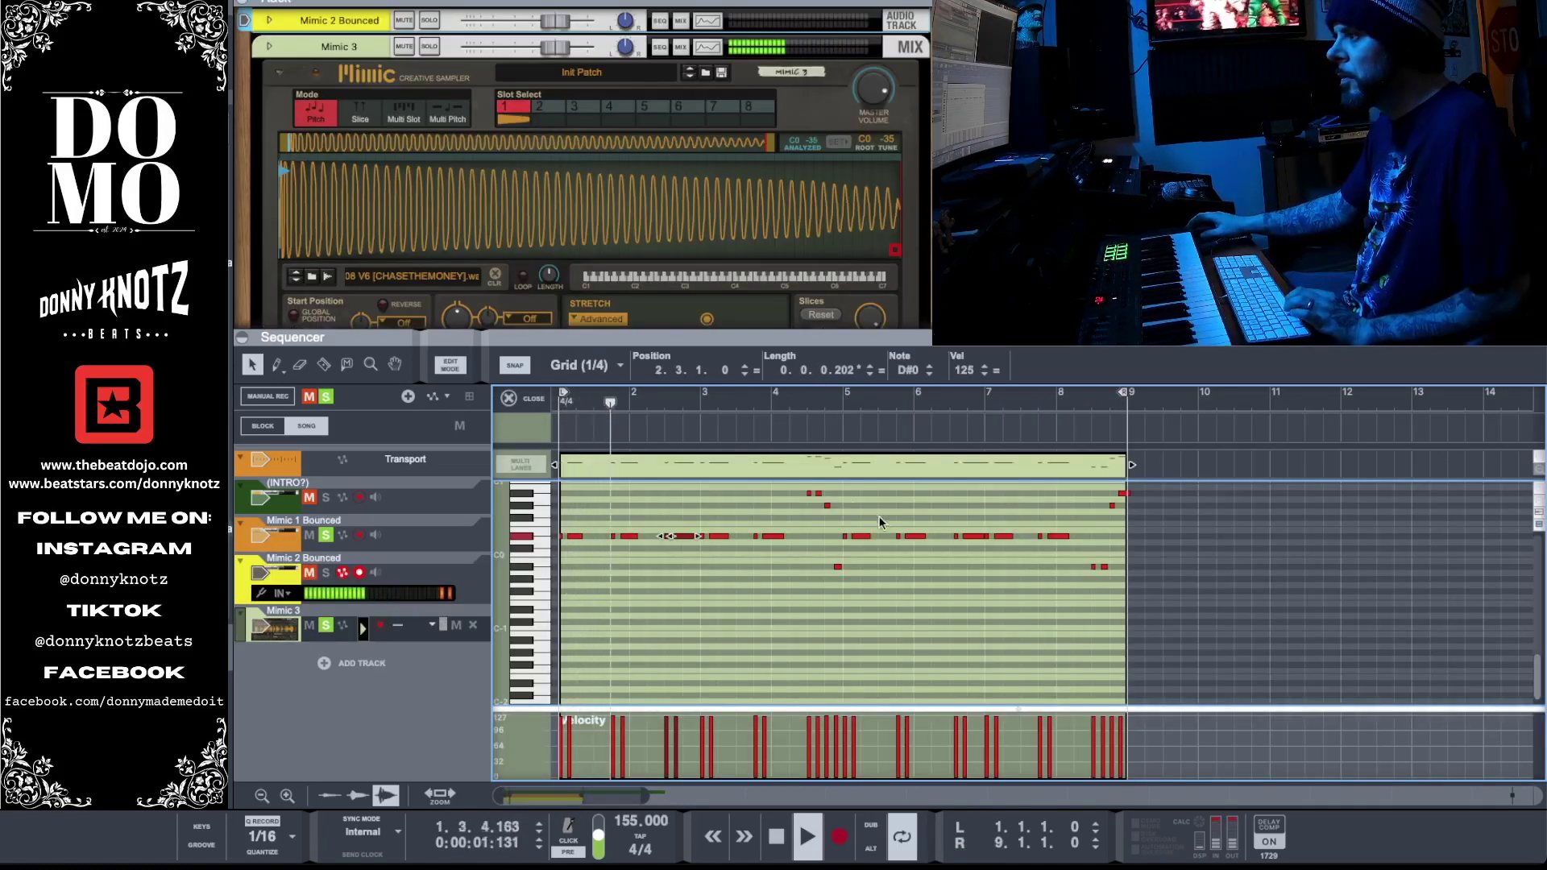
{"action": "left_click", "coordinate": [967, 536]}
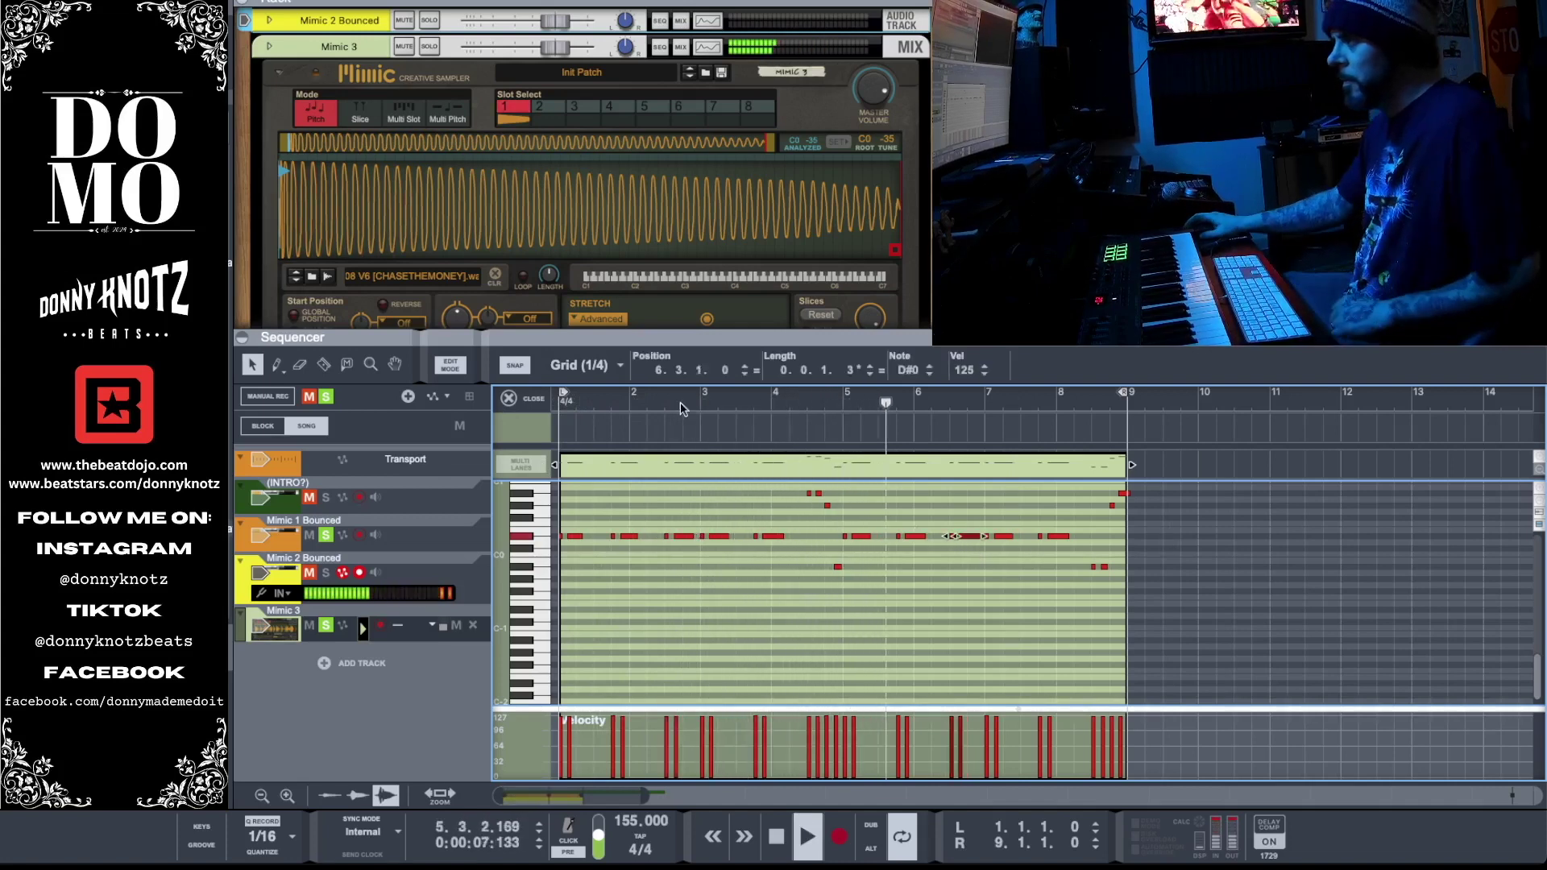
{"action": "left_click", "coordinate": [509, 399]}
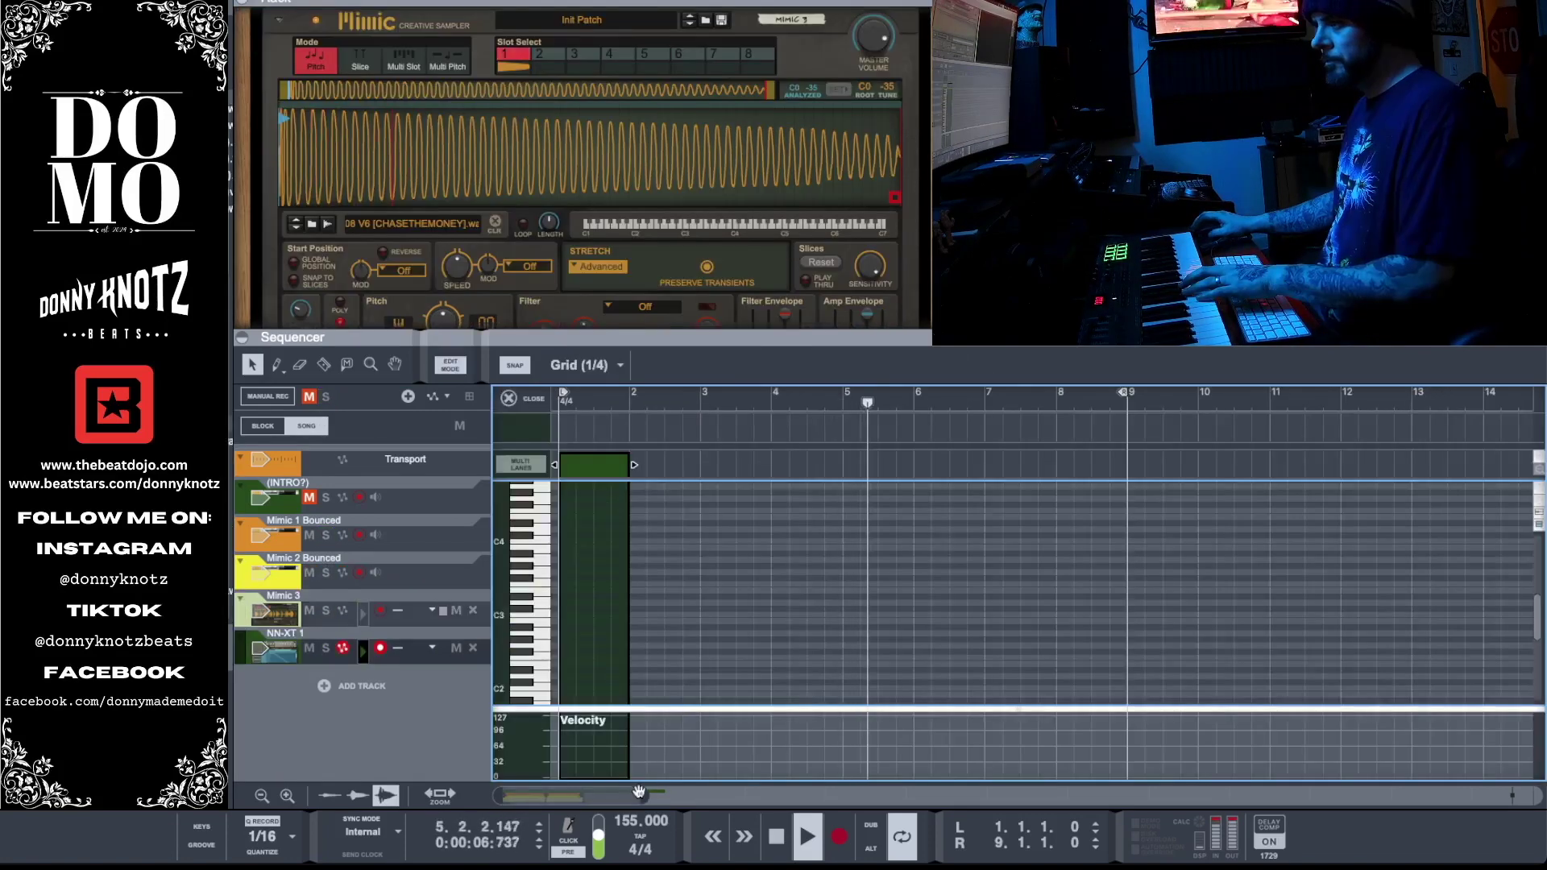
- Set the snap to 1/8 and enter a row of B2 notes from the start of the one-bar NN-XT 1 clip
{"action": "left_click_drag", "start_coordinate": [617, 802], "coordinate": [526, 800]}
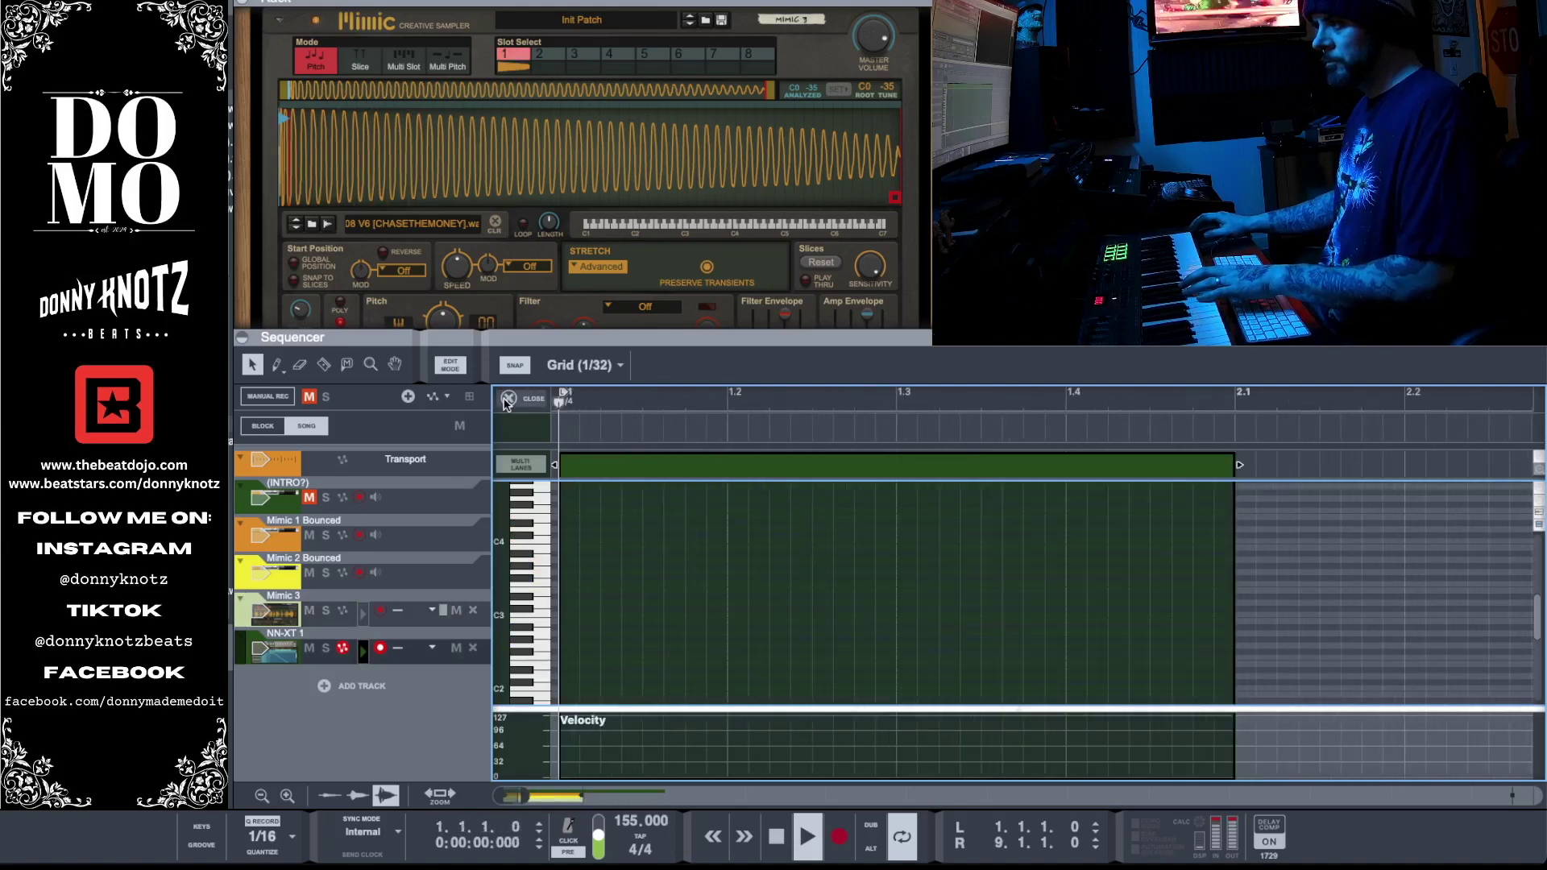
{"action": "left_click", "coordinate": [584, 365]}
{"action": "left_click", "coordinate": [564, 440]}
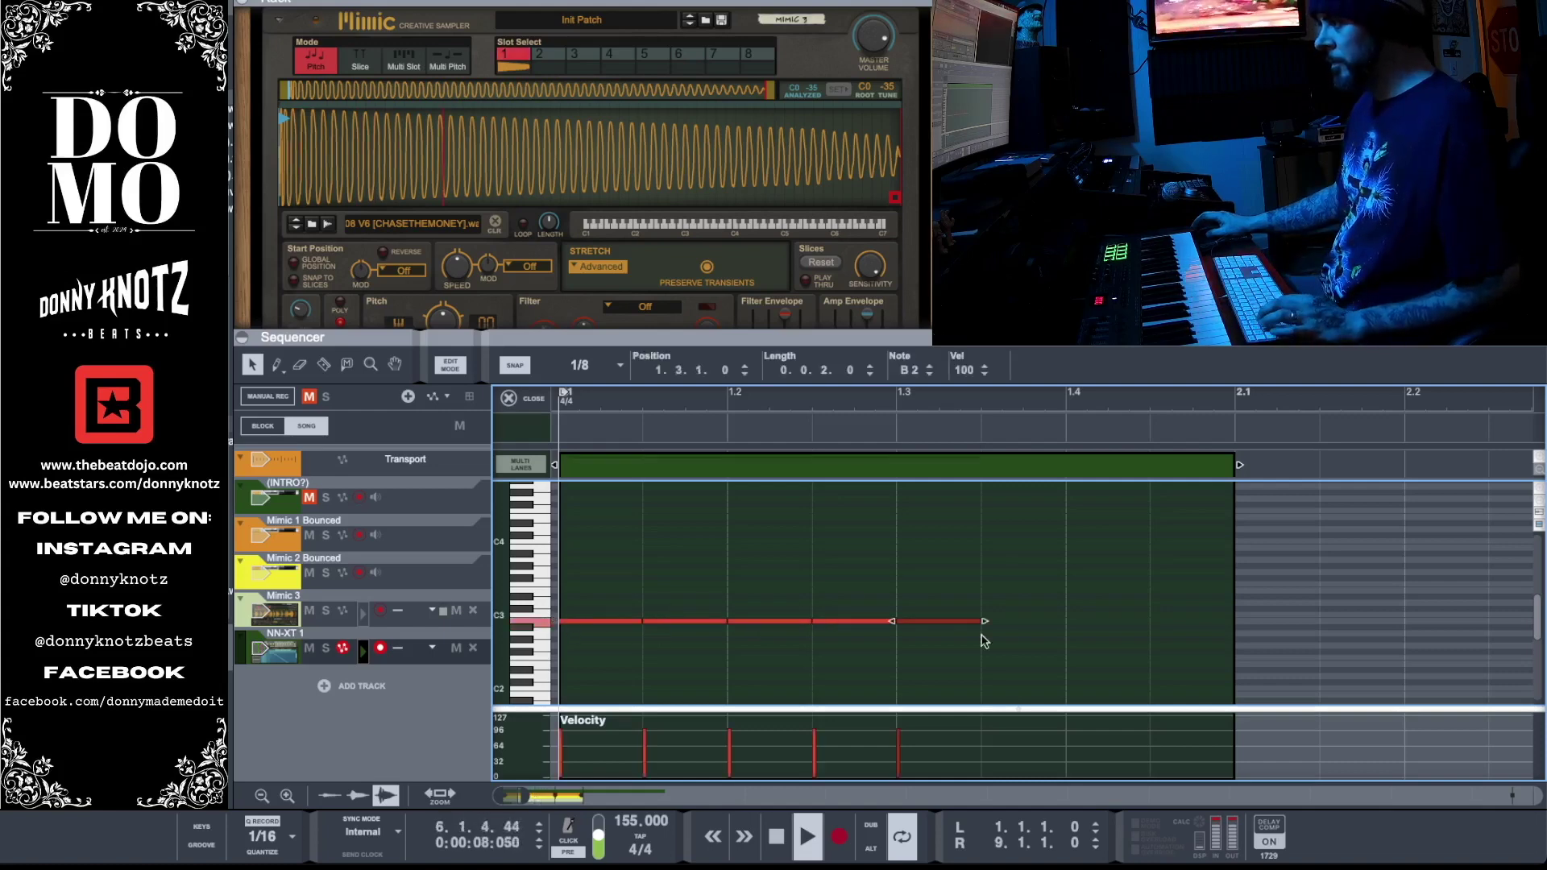
- Set the snap to 1/8T in the NN-XT 1 clip and undo the last two edits
{"action": "left_click", "coordinate": [584, 365]}
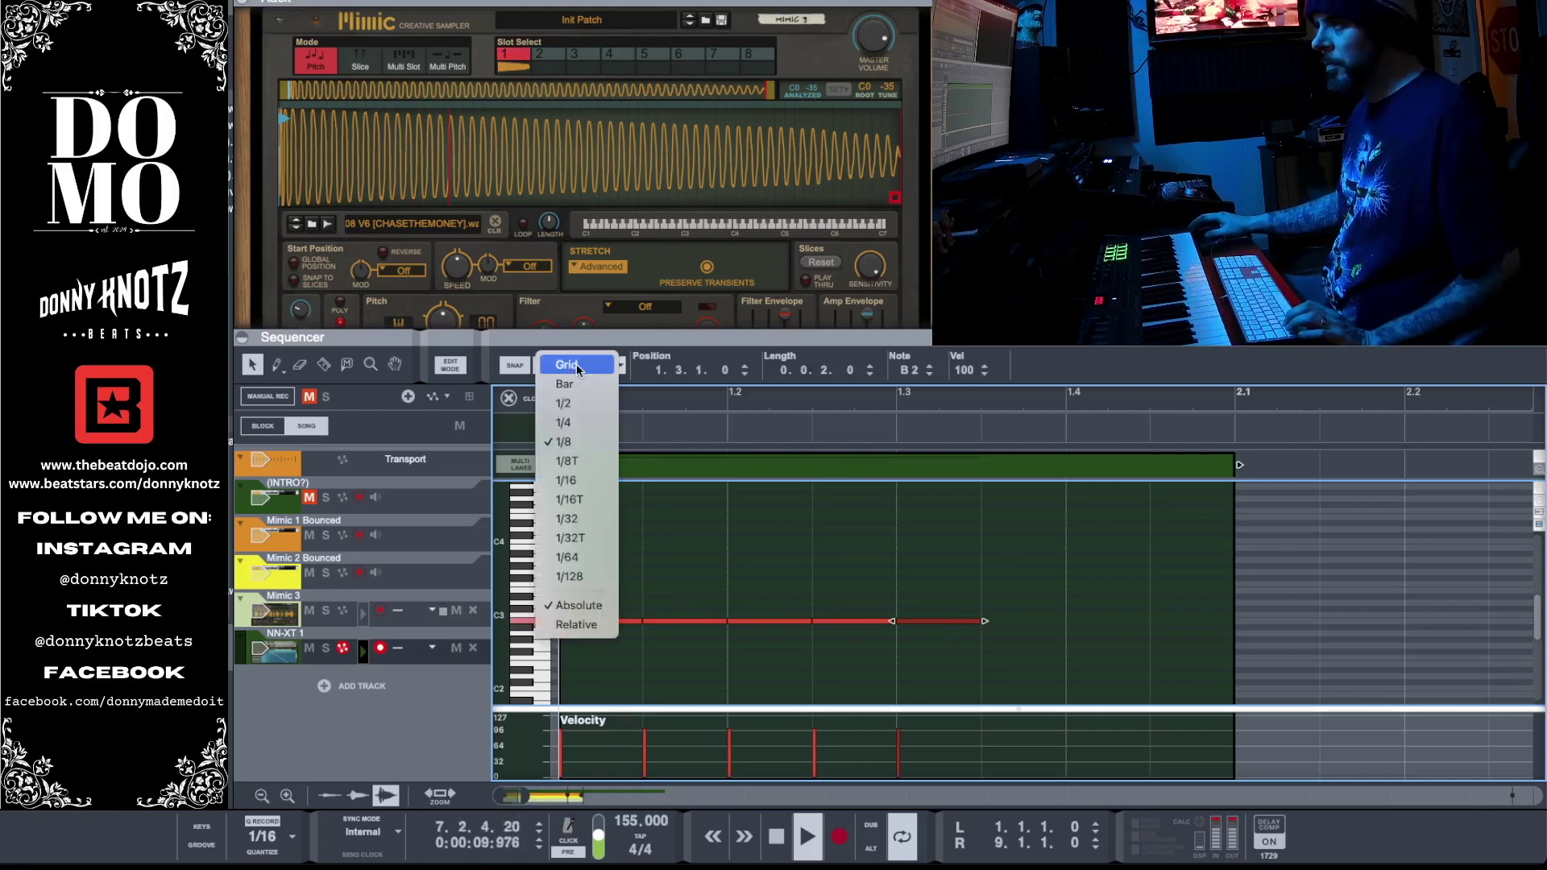
{"action": "left_click", "coordinate": [593, 479]}
{"action": "scroll", "coordinate": [1076, 648], "scroll_direction": "down", "scroll_amount": 3}
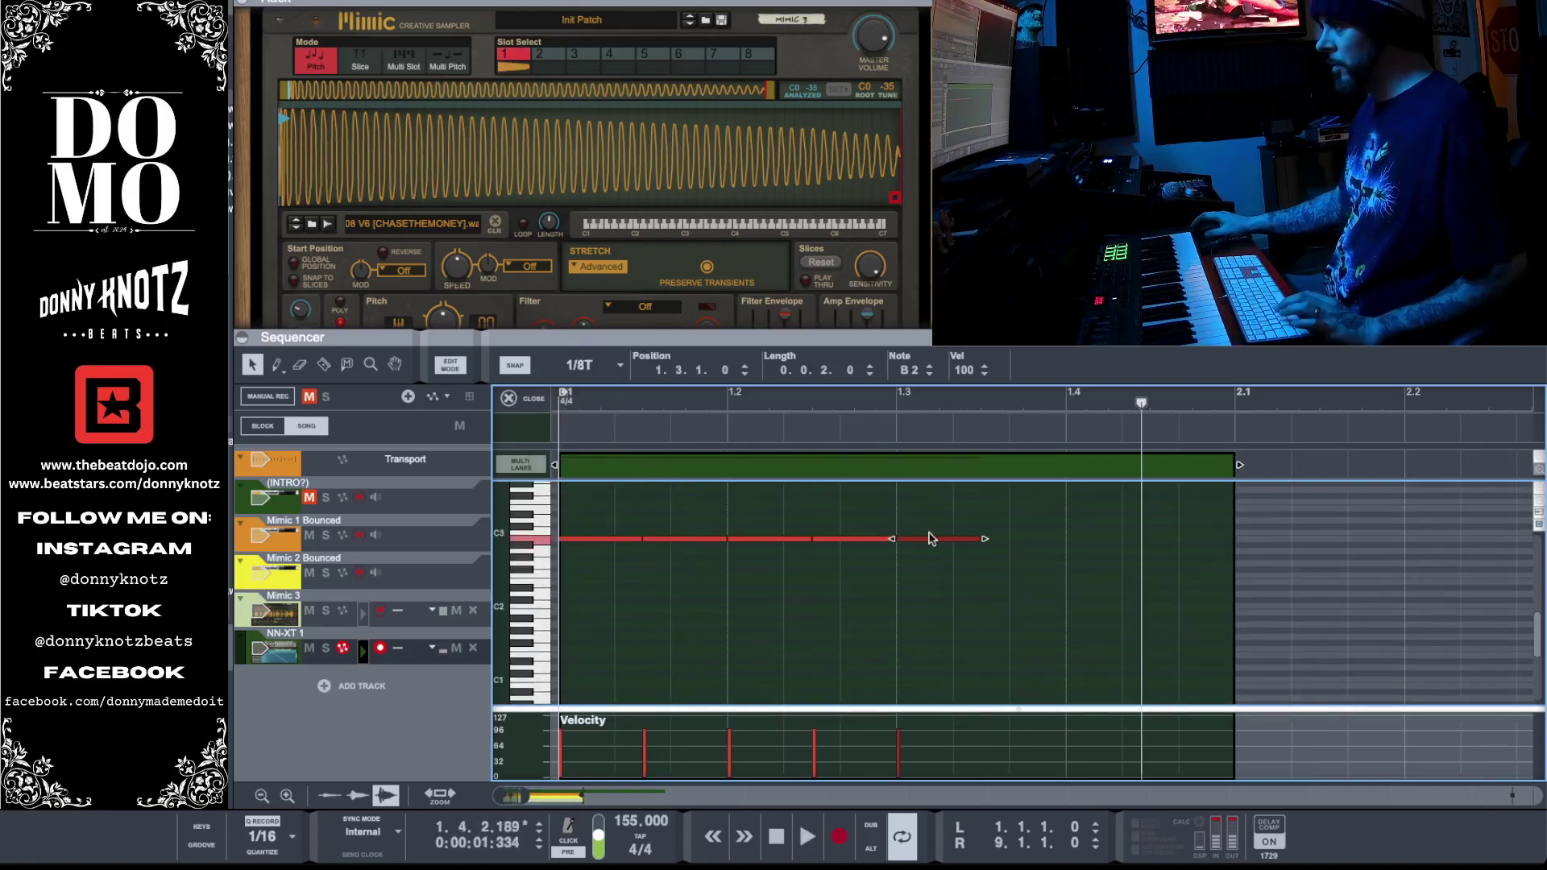
{"action": "key", "text": "ctrl+z"}
{"action": "key", "text": "ctrl+z"}
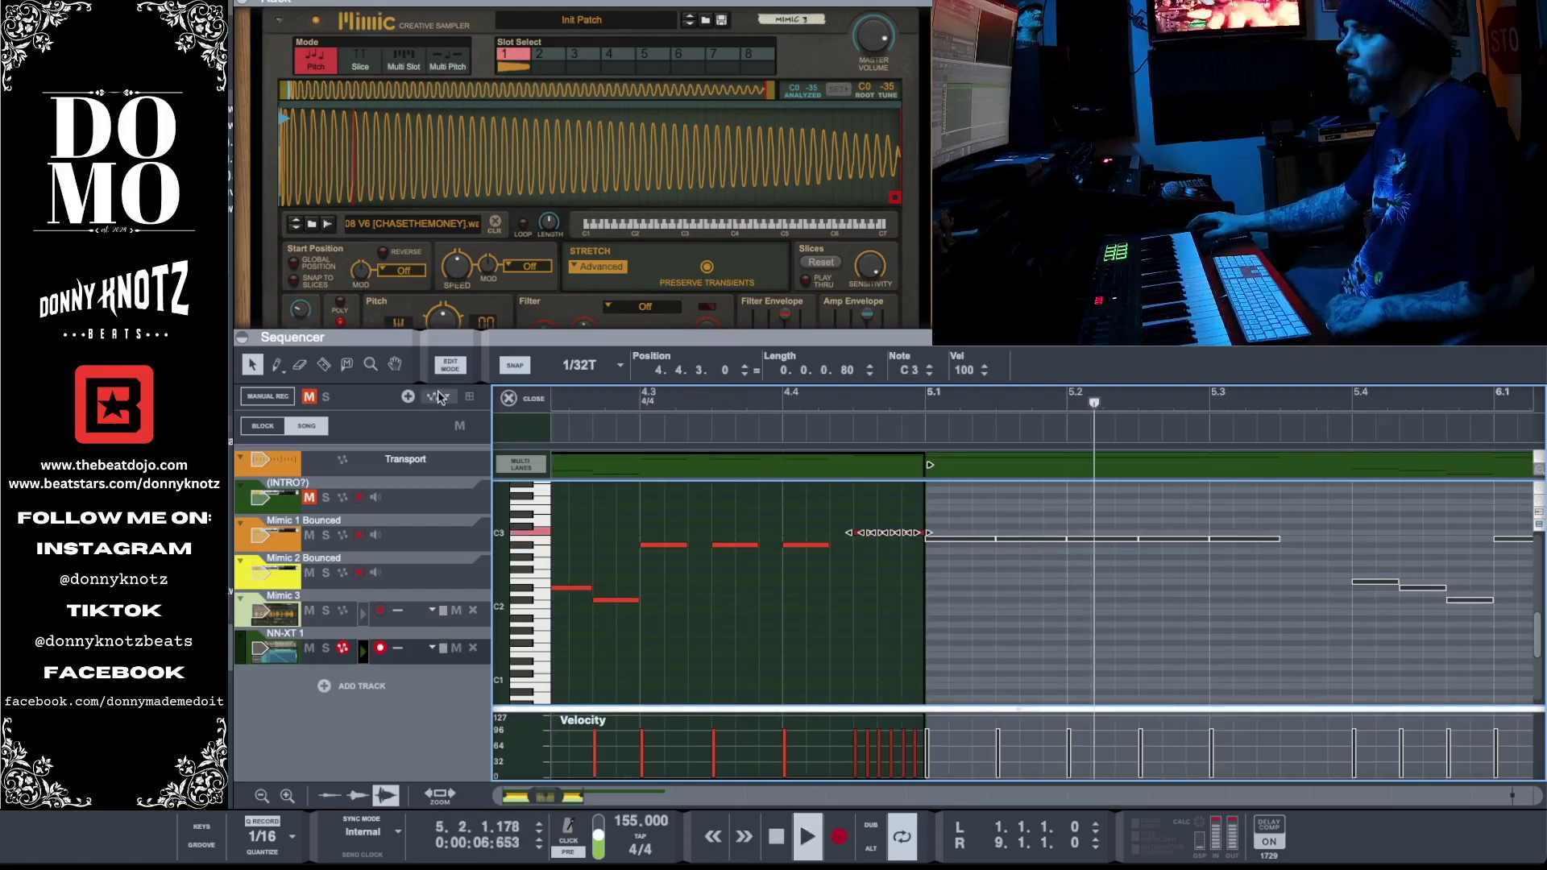
- Delete the NN-XT 1 clips after bar 5 and duplicate the first four bars to fill the eight-bar loop
{"action": "key", "text": "Tab"}
{"action": "left_click_drag", "start_coordinate": [516, 792], "coordinate": [494, 792]}
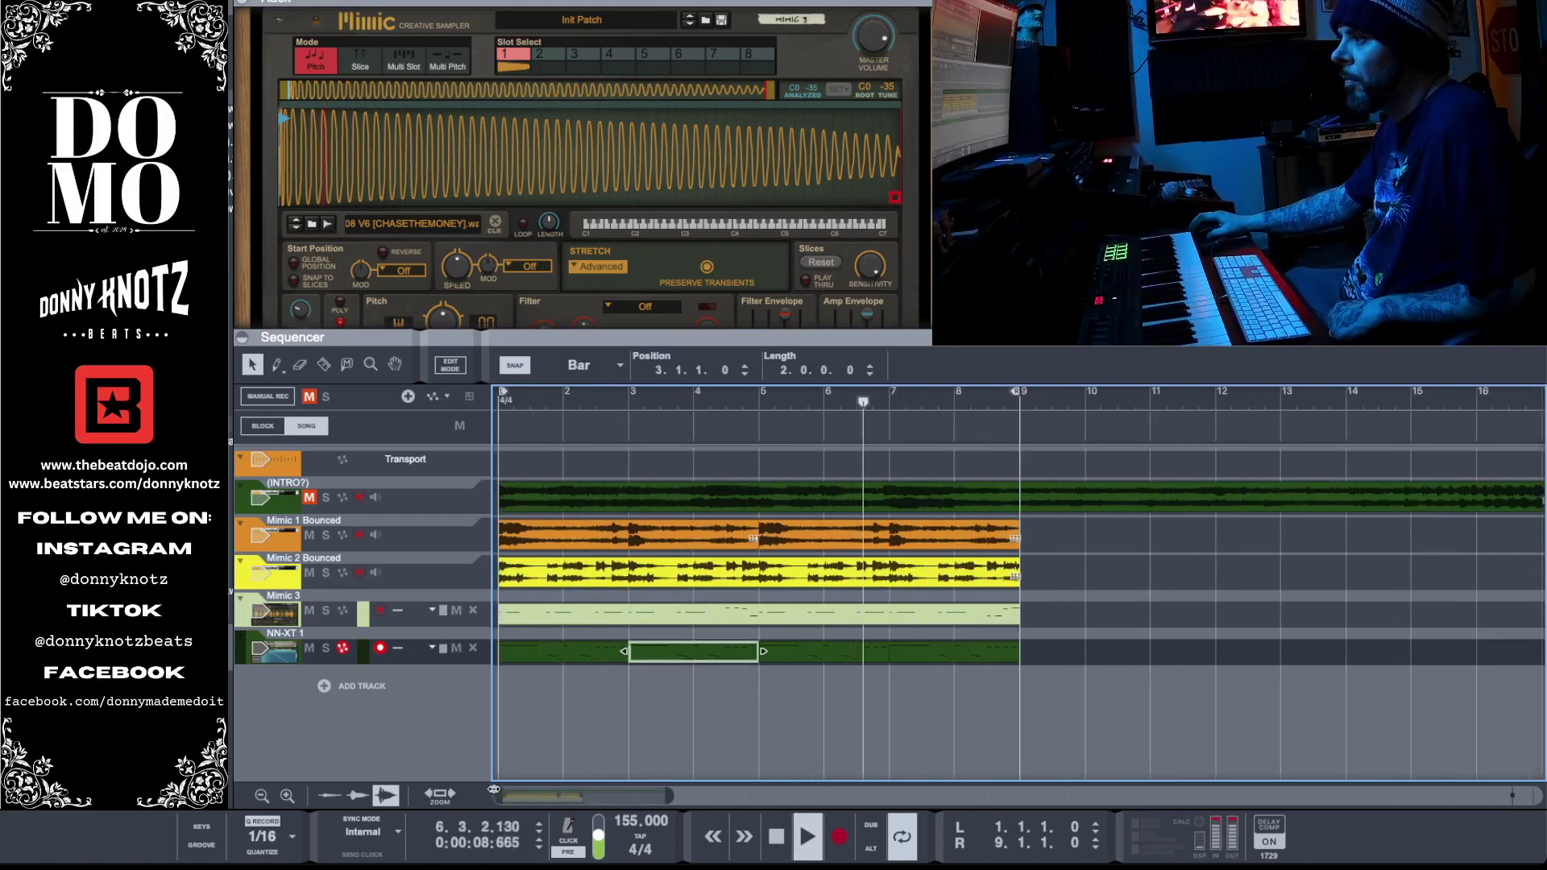
{"action": "left_click_drag", "start_coordinate": [1008, 778], "coordinate": [754, 627]}
{"action": "key", "text": "Delete"}
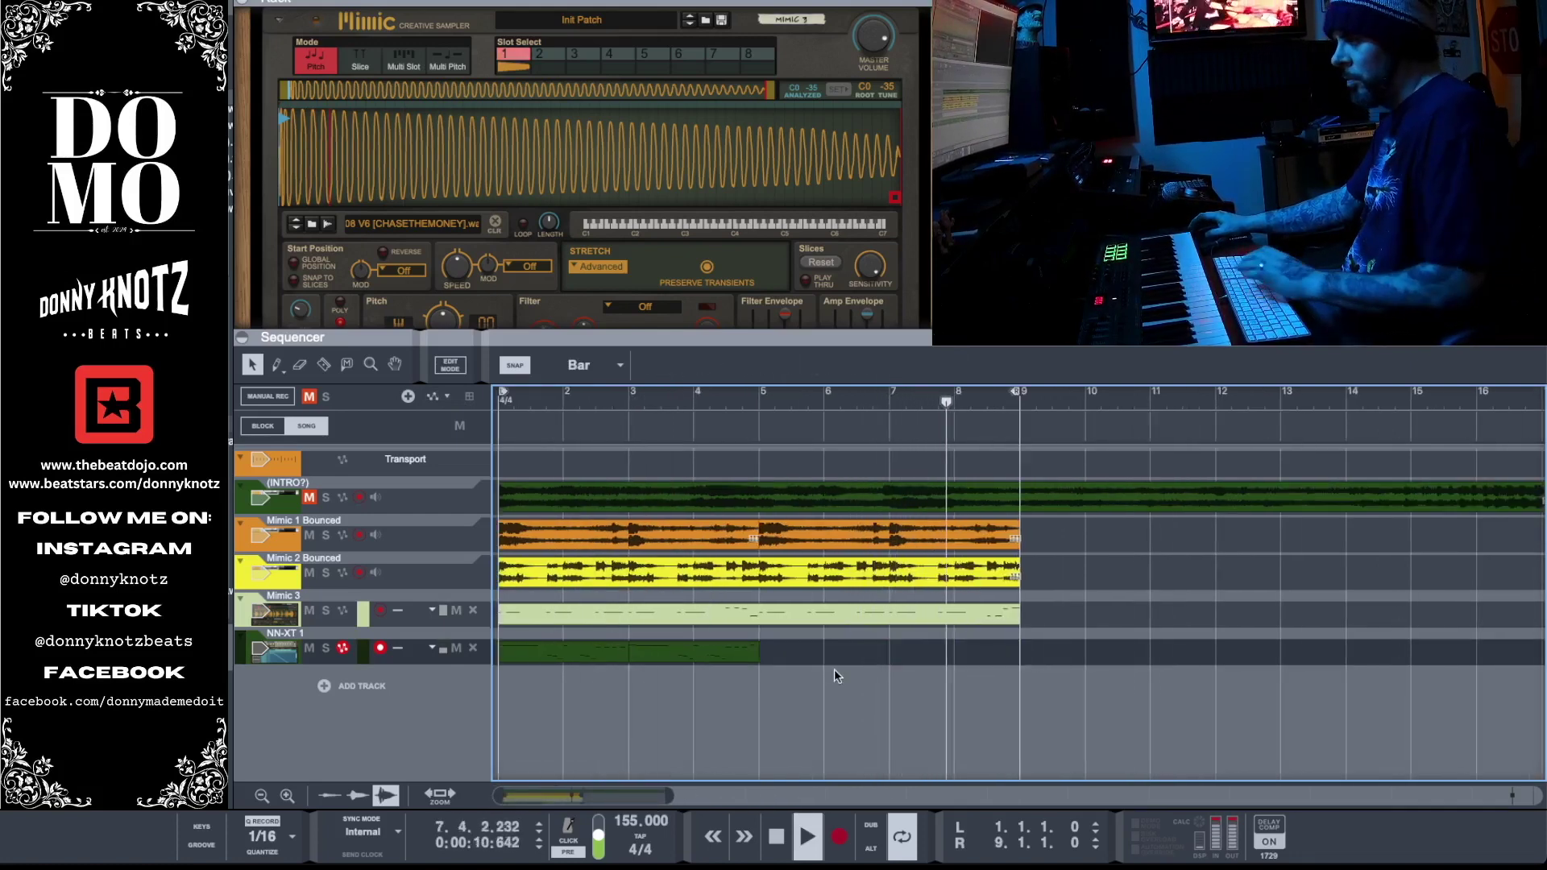
{"action": "left_click", "coordinate": [628, 653]}
{"action": "key", "text": "ctrl+d"}
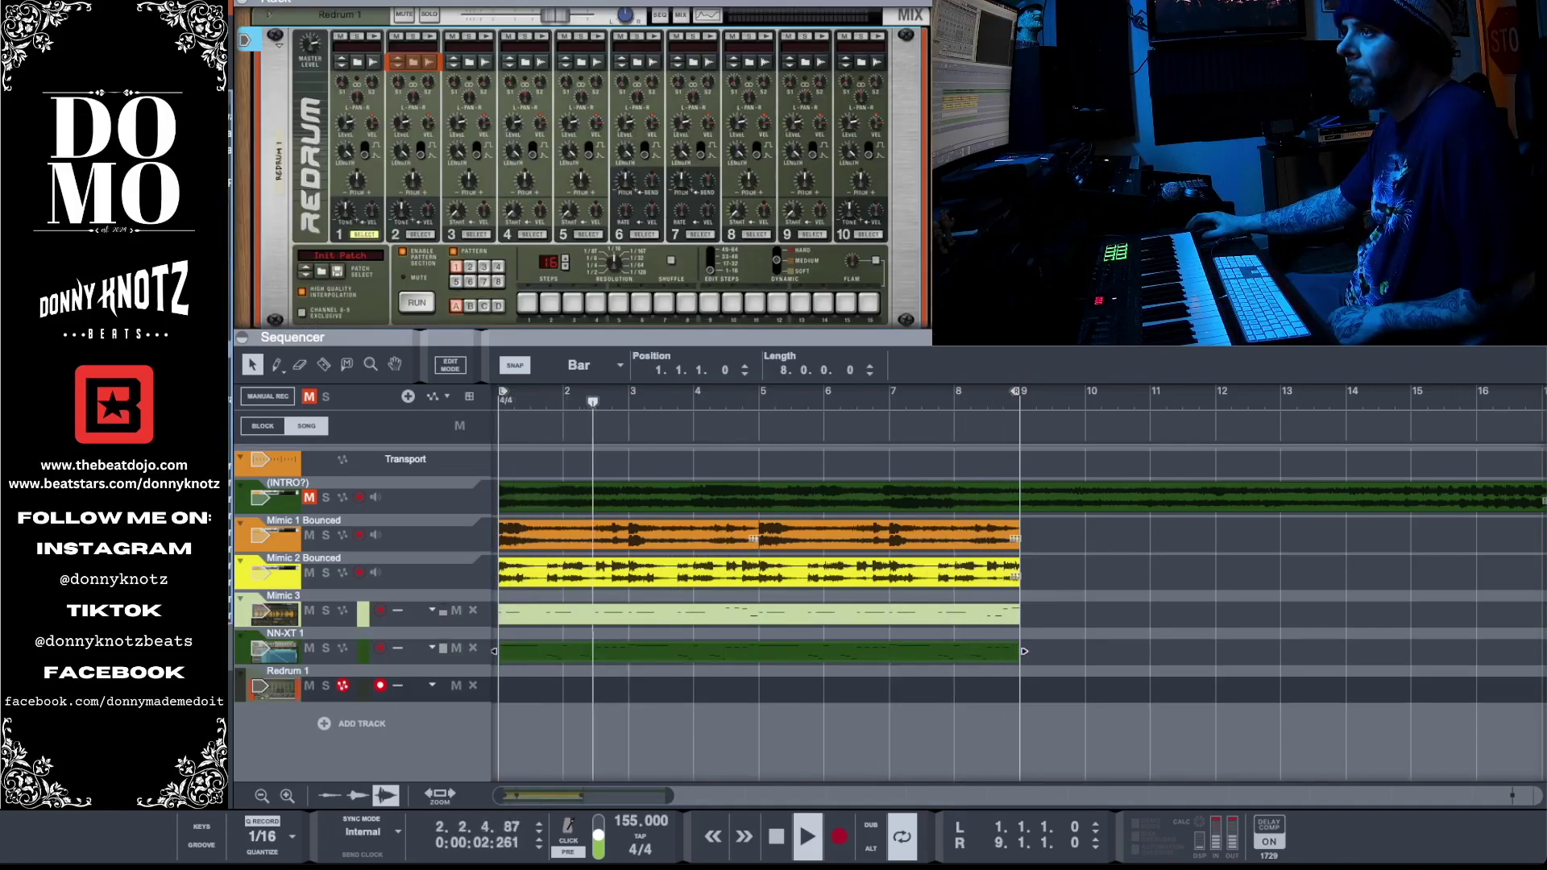
- Load a Classic sample onto Redrum channel 2 and select that channel for pattern editing
{"action": "left_click_drag", "start_coordinate": [194, 176], "coordinate": [416, 132]}
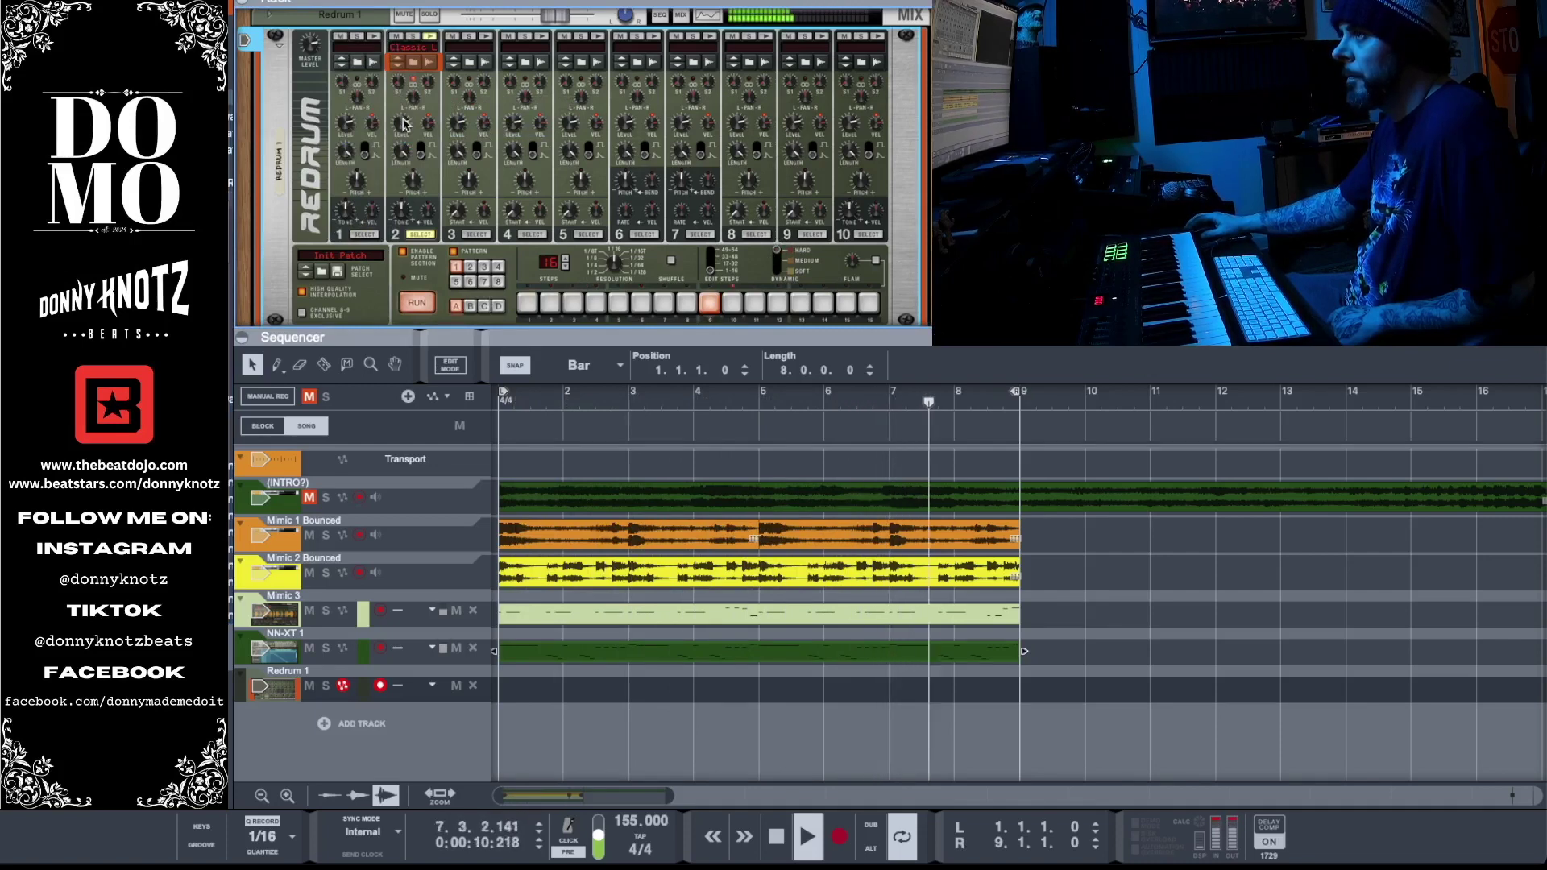
{"action": "mouse_move", "coordinate": [405, 132]}
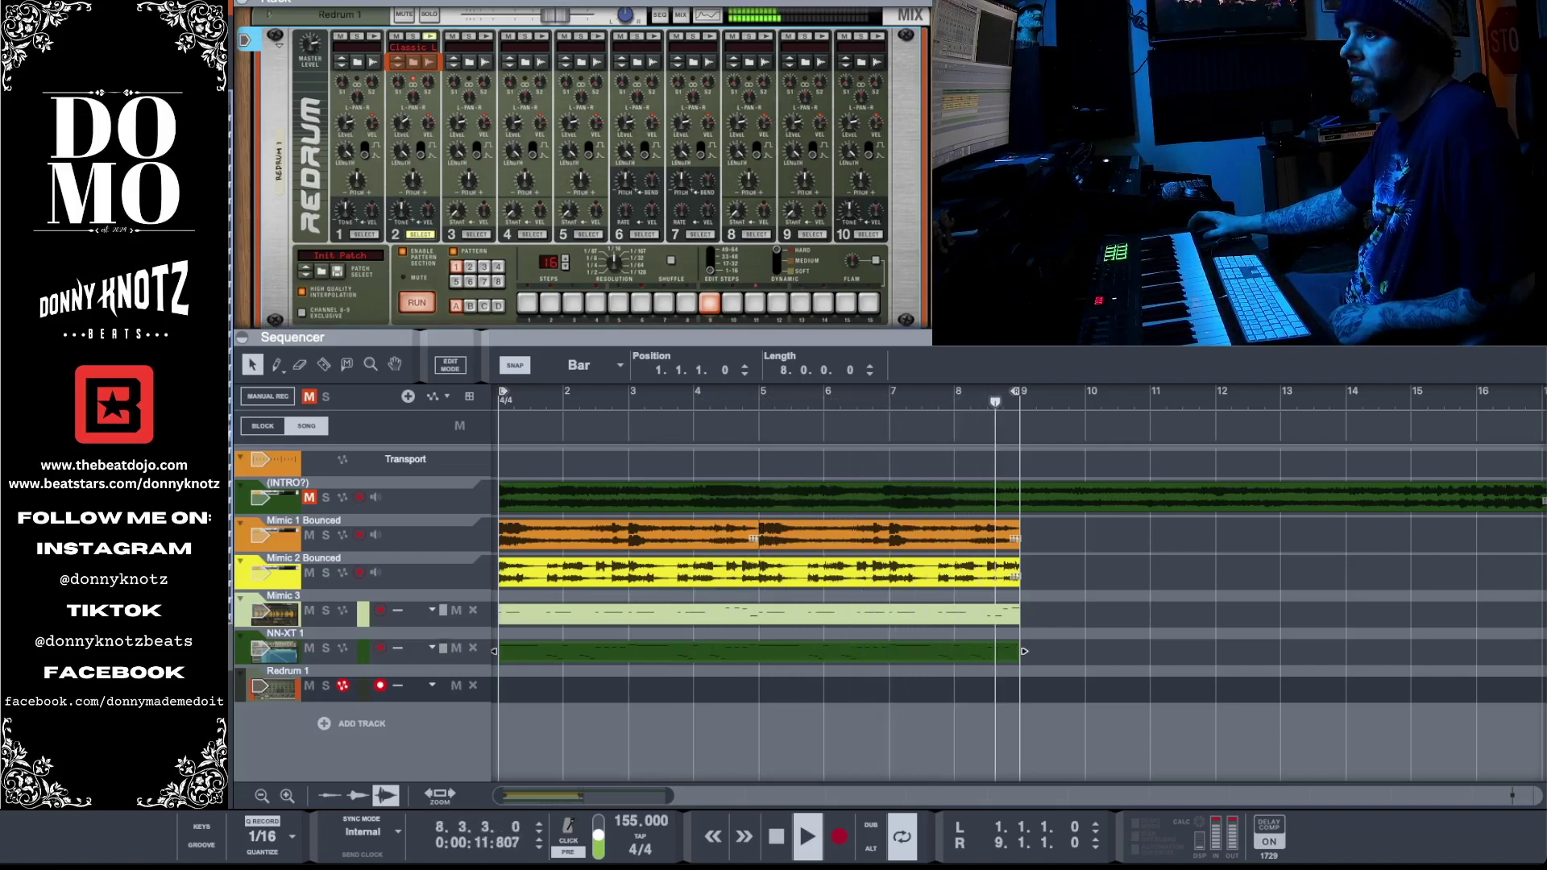
{"action": "scroll", "coordinate": [476, 89], "scroll_direction": "down", "scroll_amount": 1}
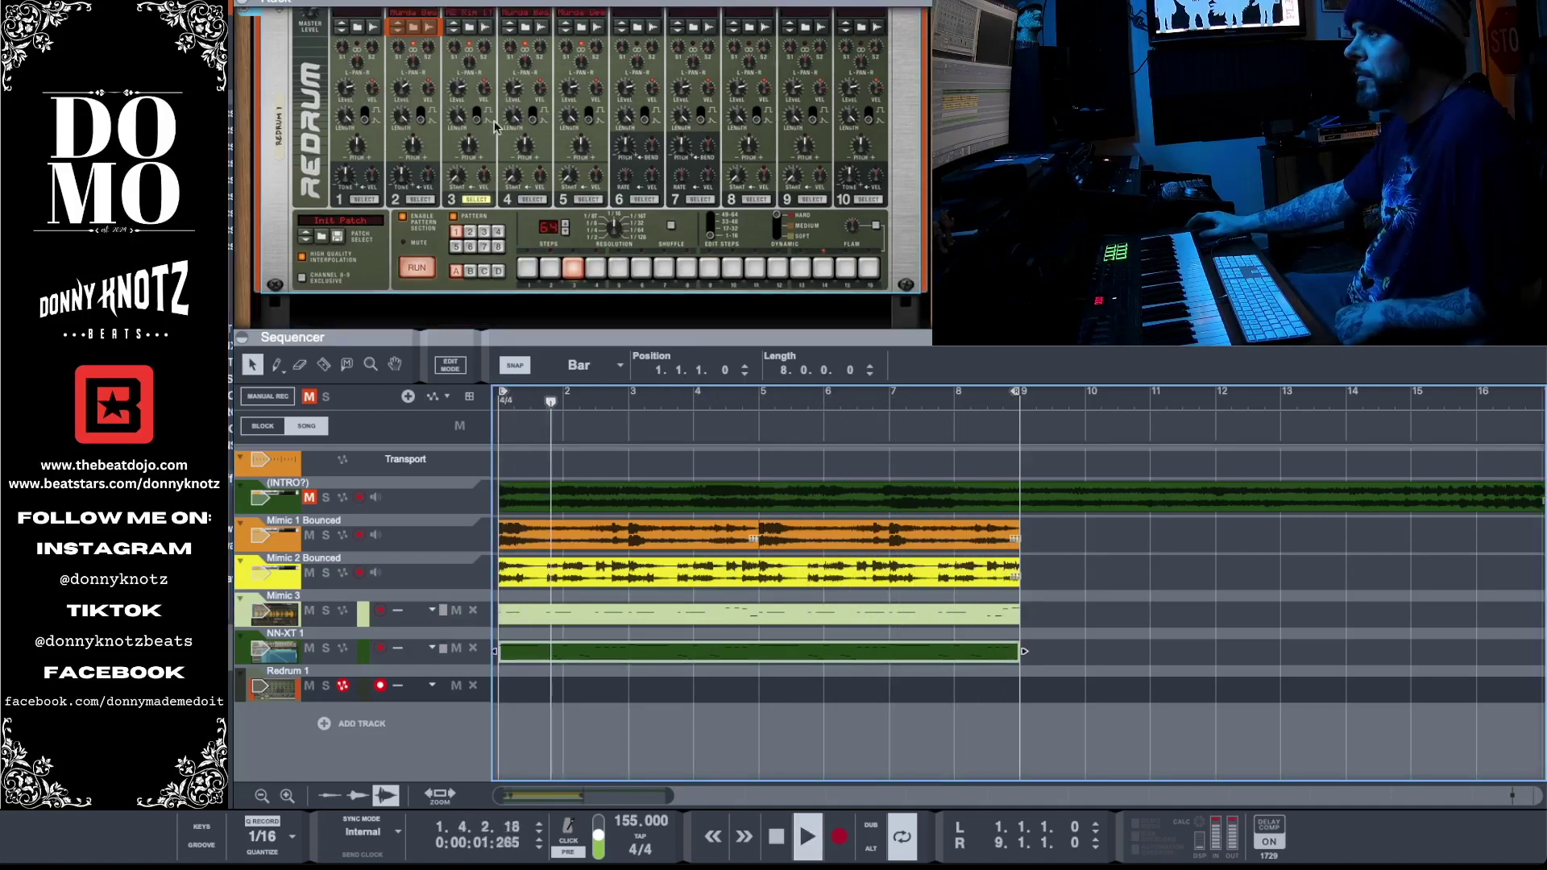
{"action": "left_click", "coordinate": [419, 198]}
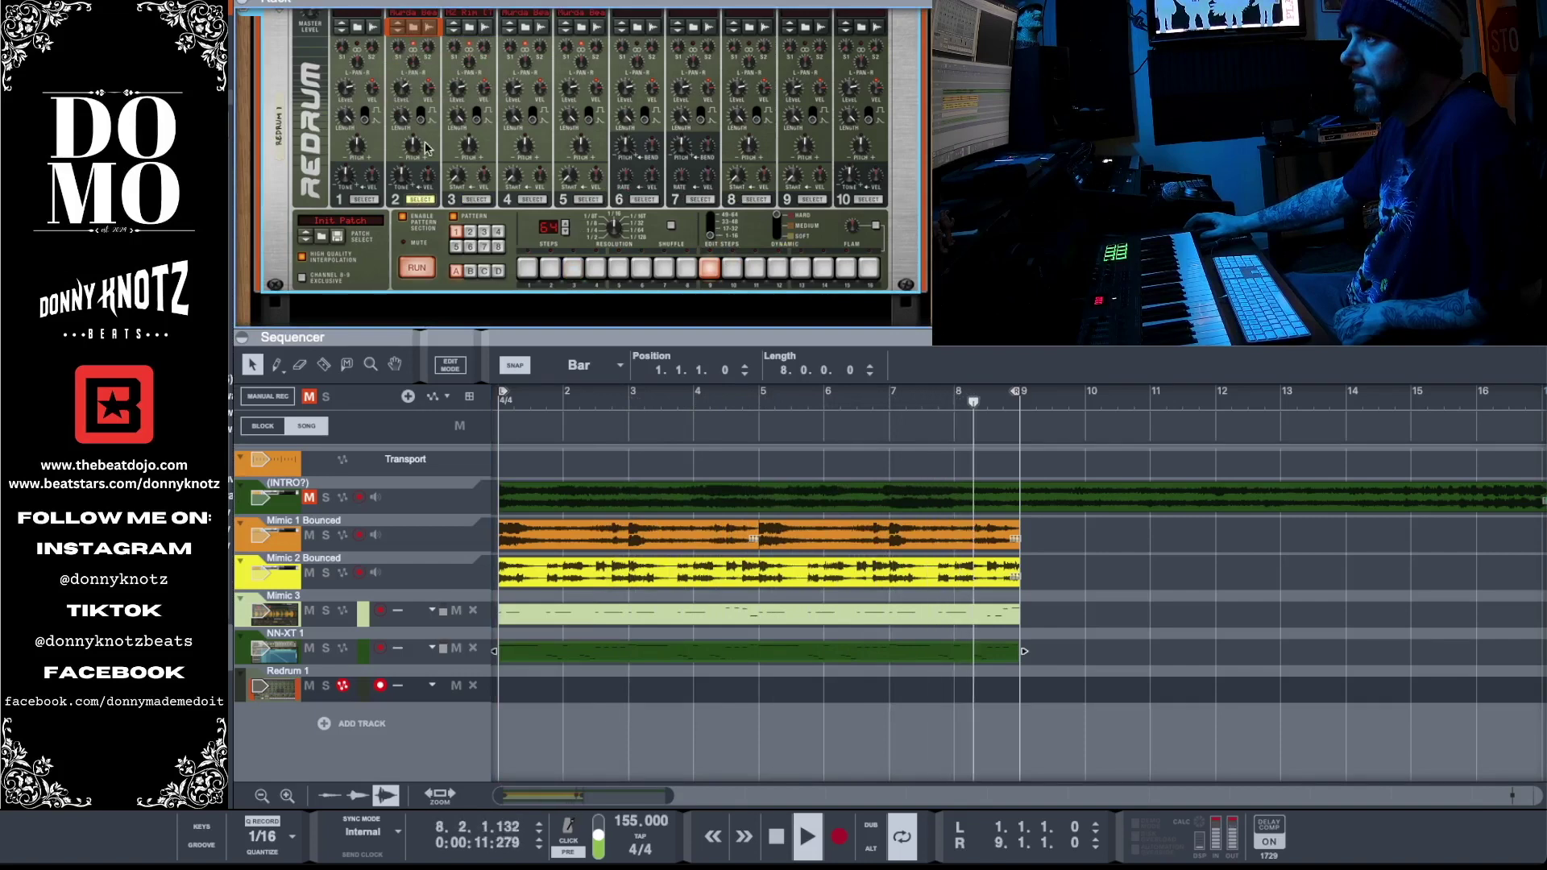
- Replace the Murda Beatz sample on Redrum channel 4 with a Classic sample
{"action": "scroll", "coordinate": [440, 90], "scroll_direction": "up", "scroll_amount": 1}
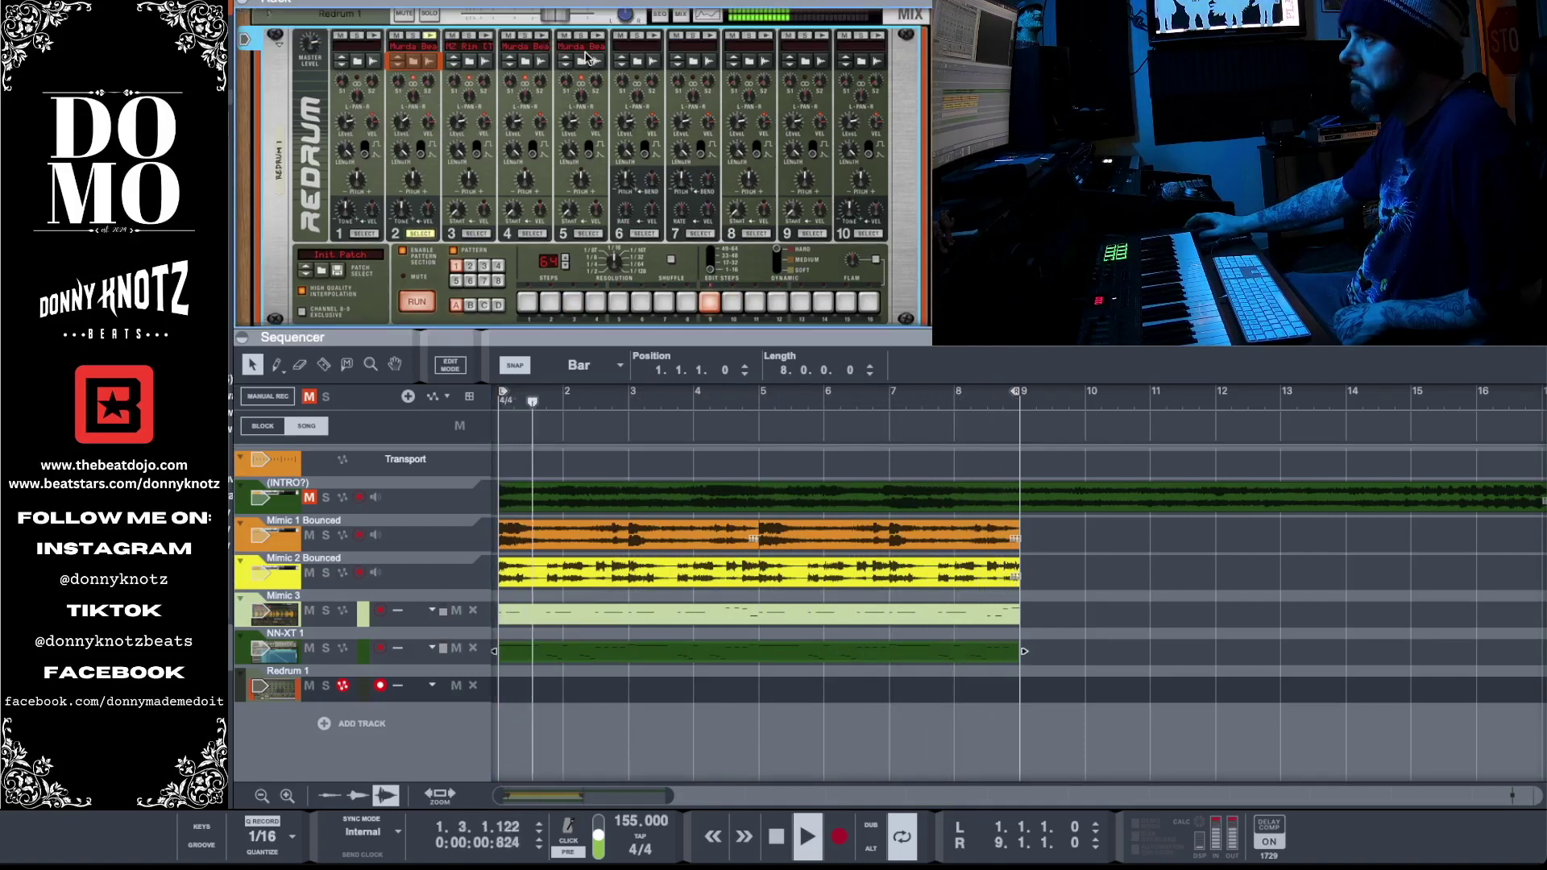
{"action": "left_click", "coordinate": [572, 66]}
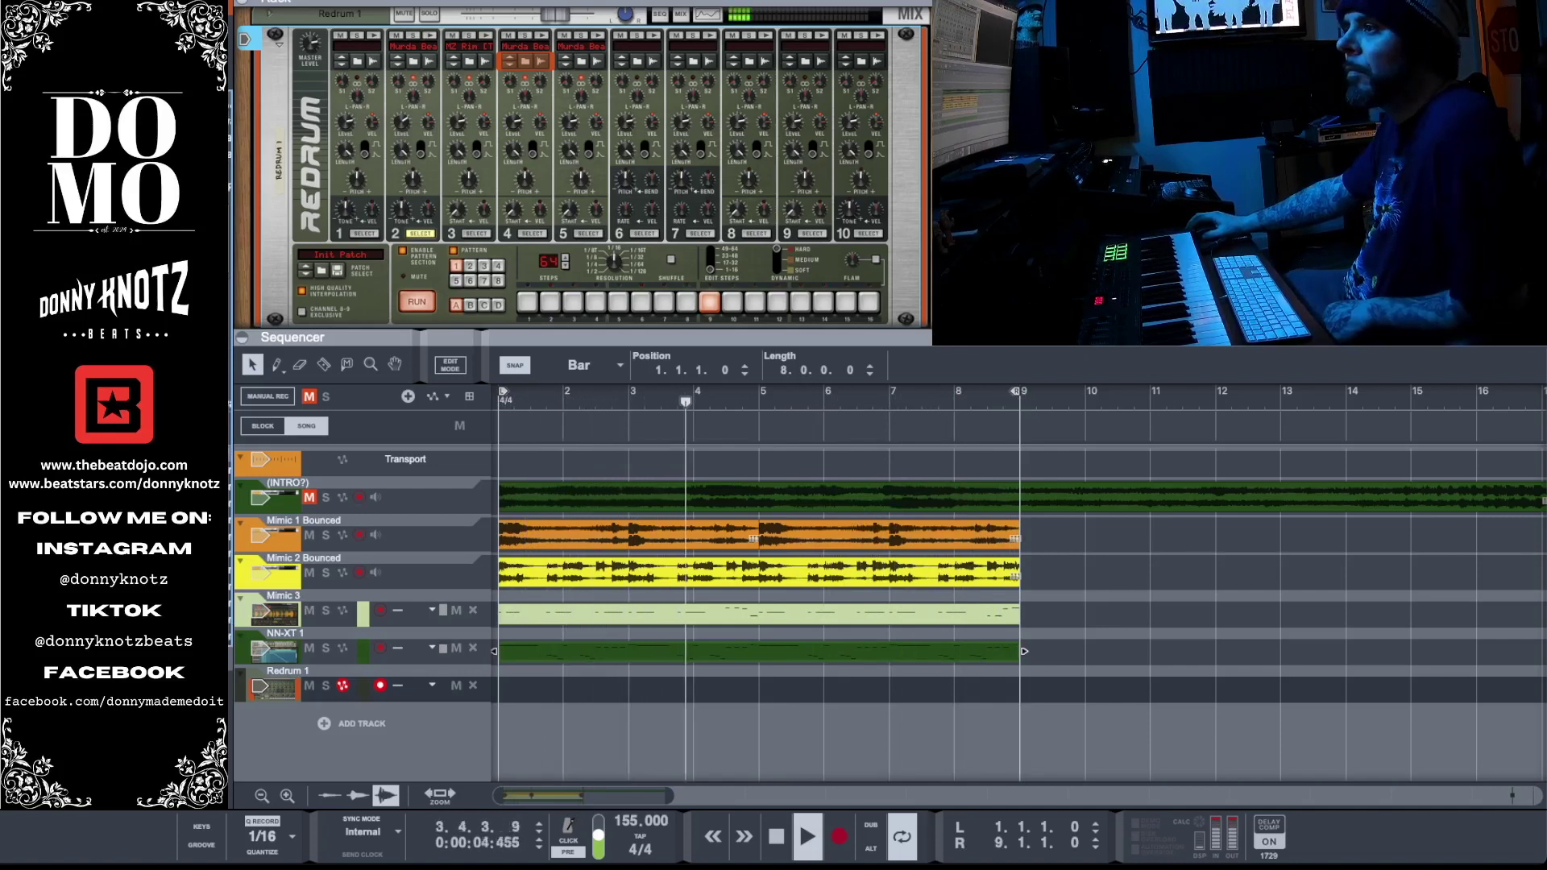
{"action": "left_click_drag", "start_coordinate": [161, 197], "coordinate": [541, 186]}
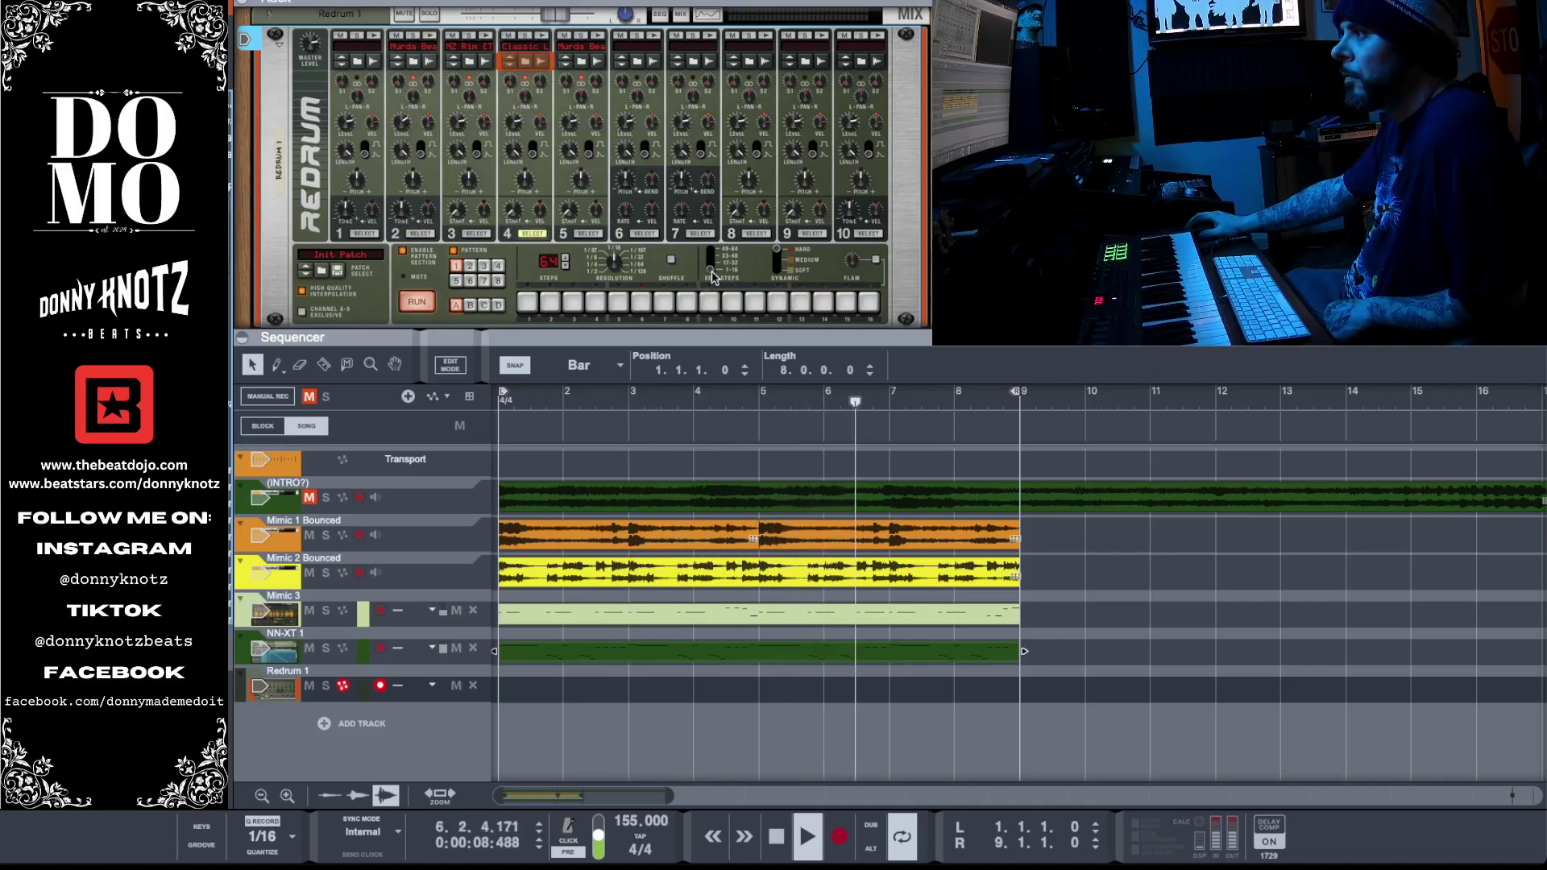
- Program channel 4 hits on the ninth step across the 16-step pages and copy the Redrum pattern to its track
{"action": "left_click", "coordinate": [707, 305]}
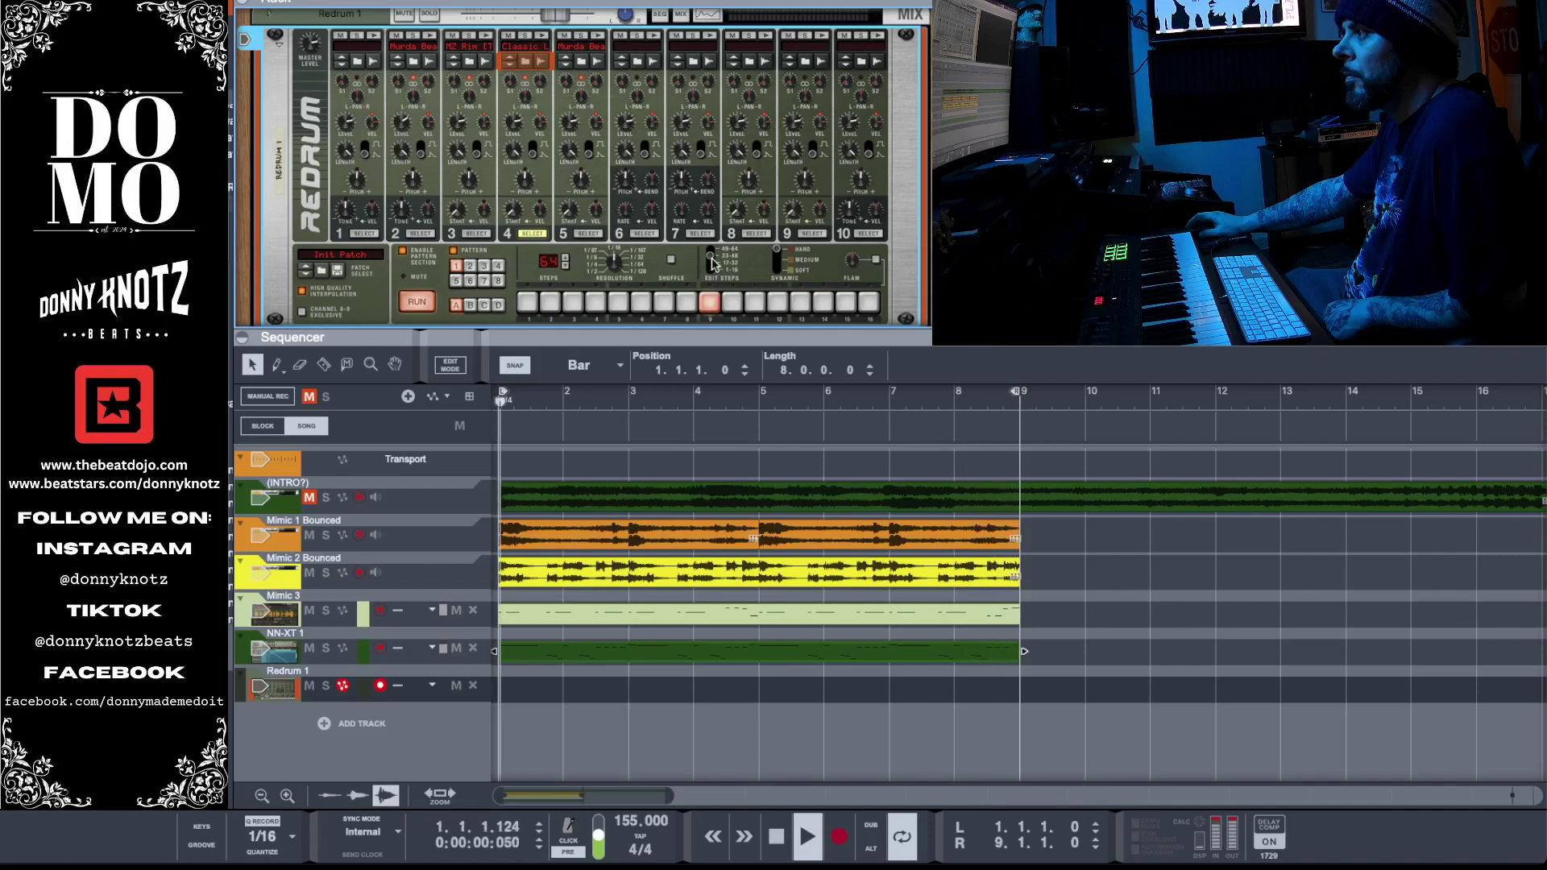
{"action": "left_click", "coordinate": [710, 304]}
{"action": "left_click", "coordinate": [709, 304]}
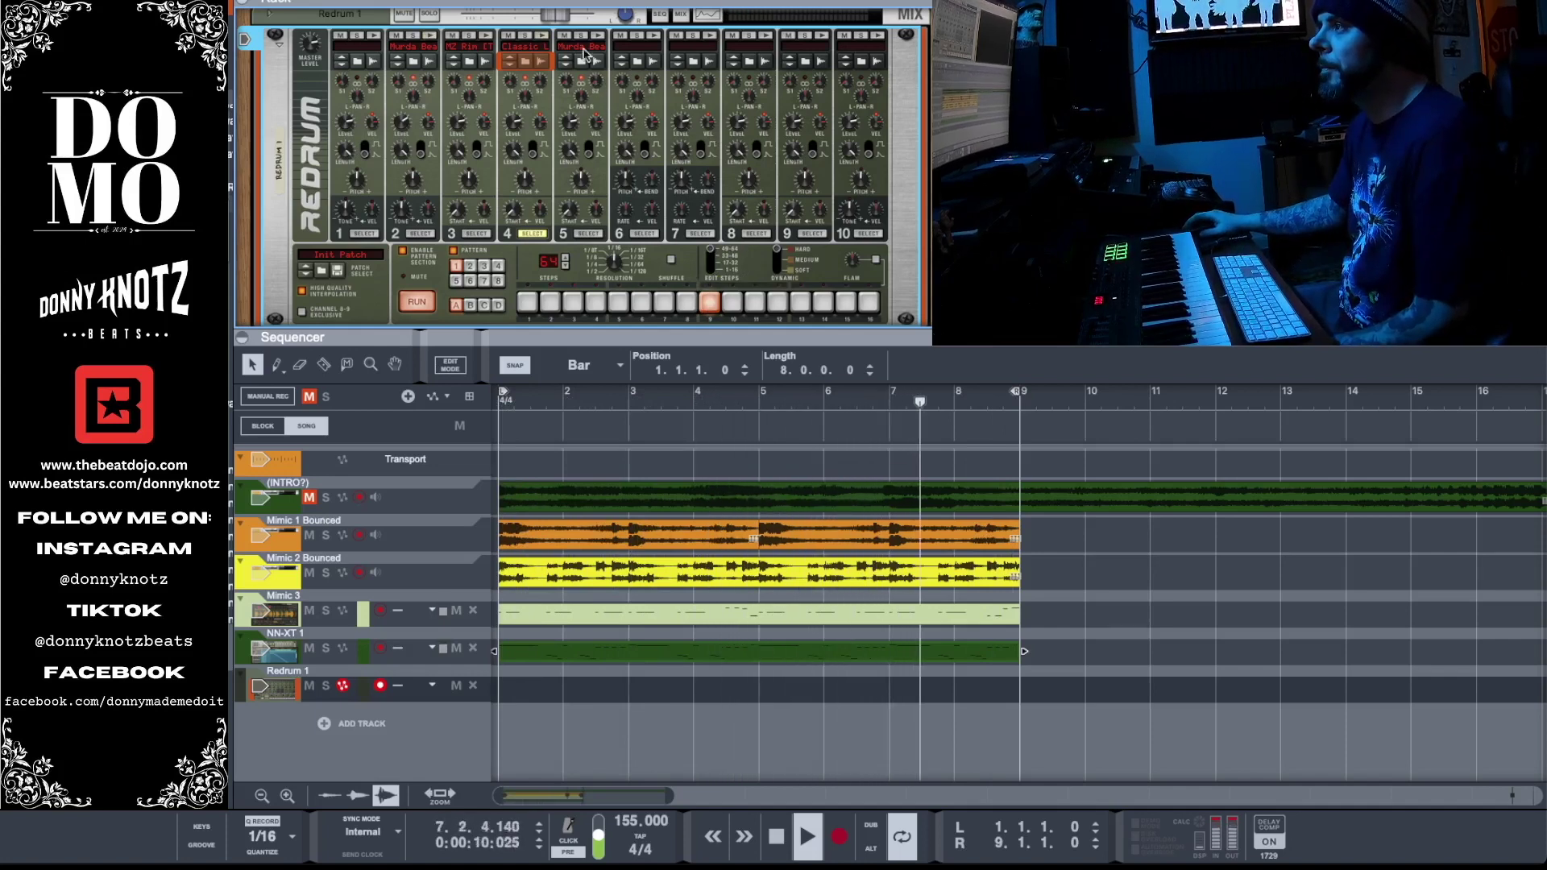
{"action": "right_click", "coordinate": [680, 273]}
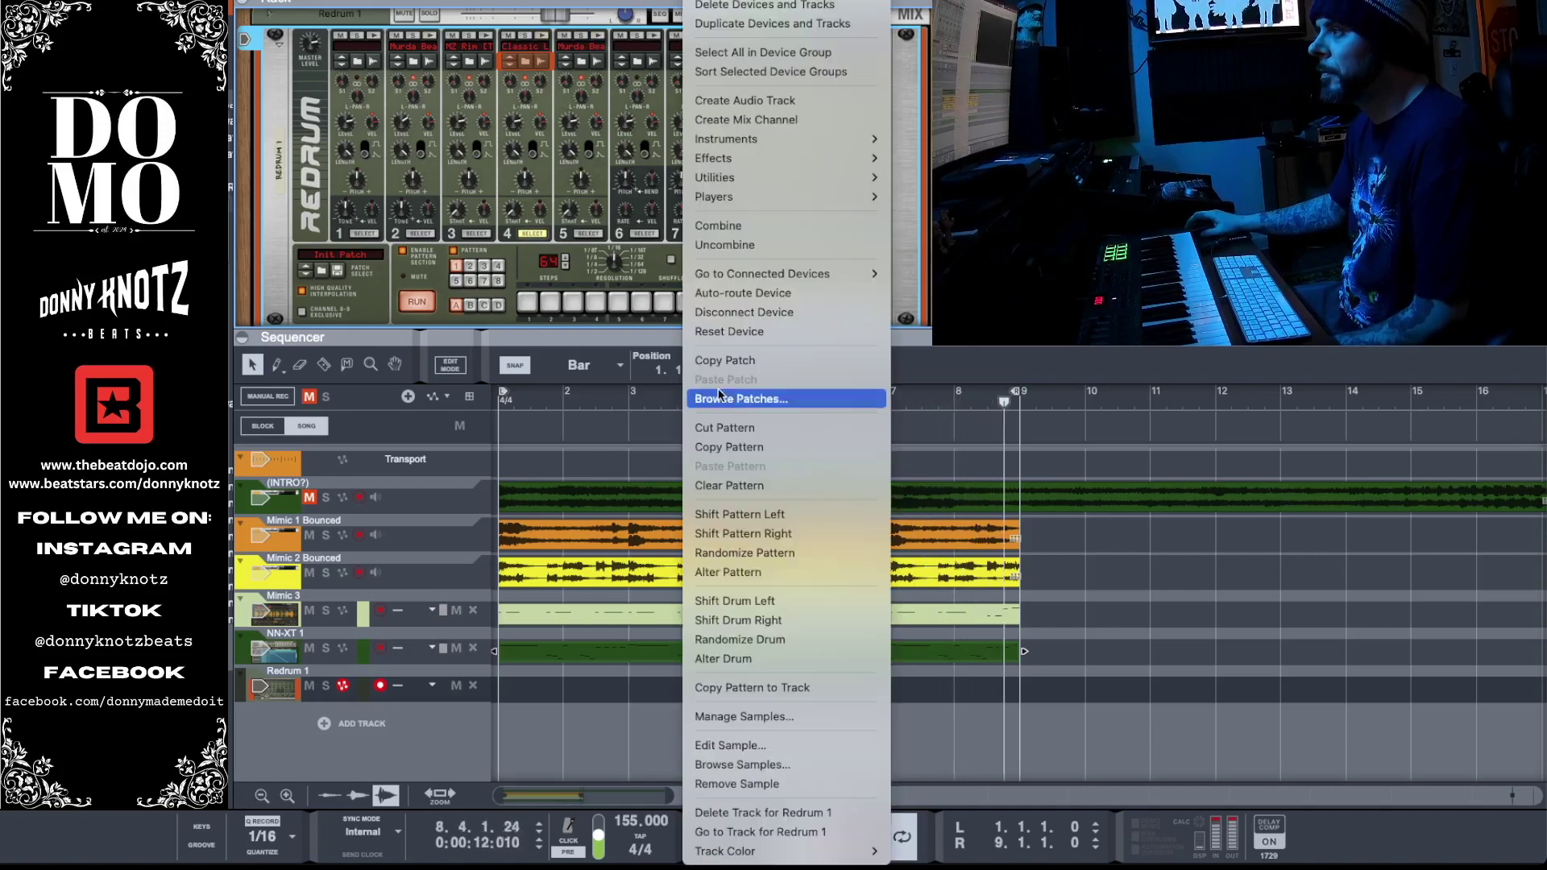
{"action": "left_click", "coordinate": [725, 660]}
- Record a take on the B003 Octave Strings track through the eight-bar loop
{"action": "scroll", "coordinate": [566, 230], "scroll_direction": "down", "scroll_amount": 5}
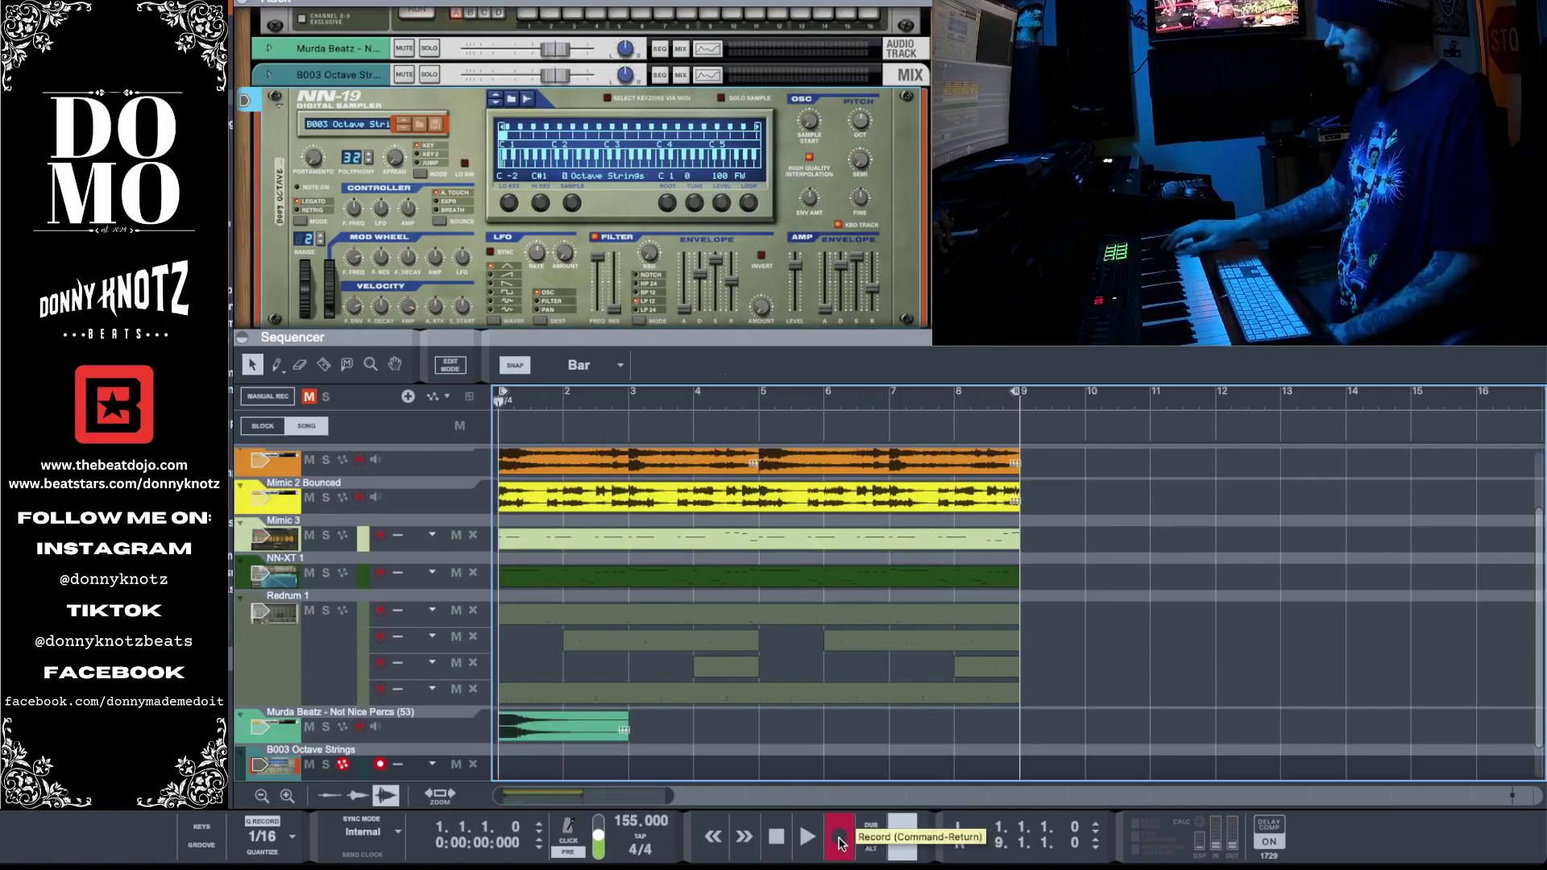
{"action": "left_click", "coordinate": [838, 844]}
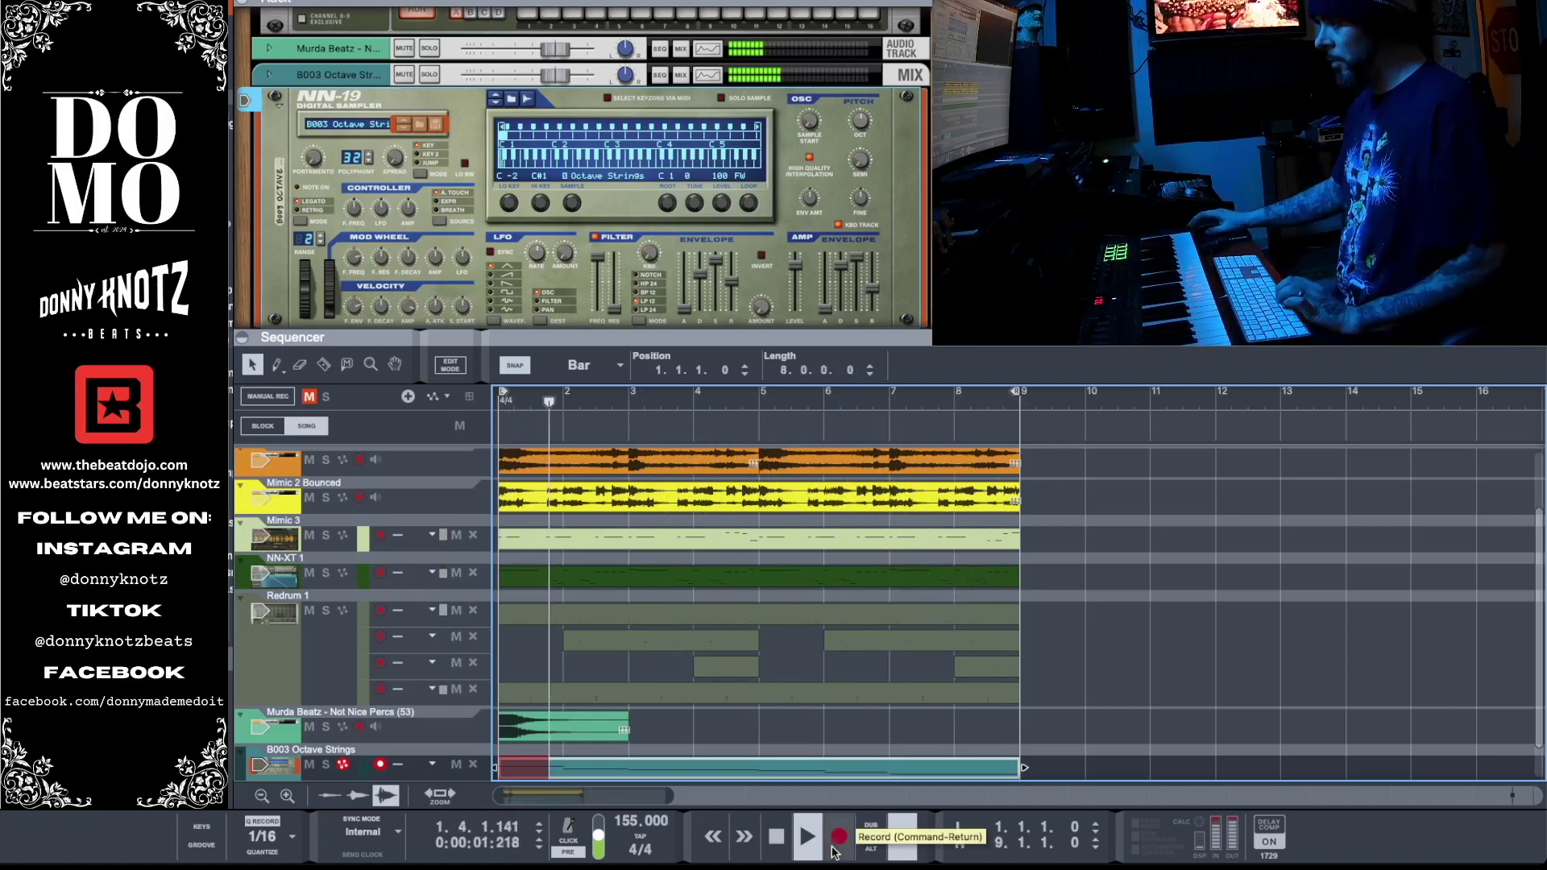
{"action": "left_click", "coordinate": [836, 846]}
- Set the level of Redrum drum 1 to 78 and stop playback
{"action": "scroll", "coordinate": [351, 119], "scroll_direction": "up", "scroll_amount": 6}
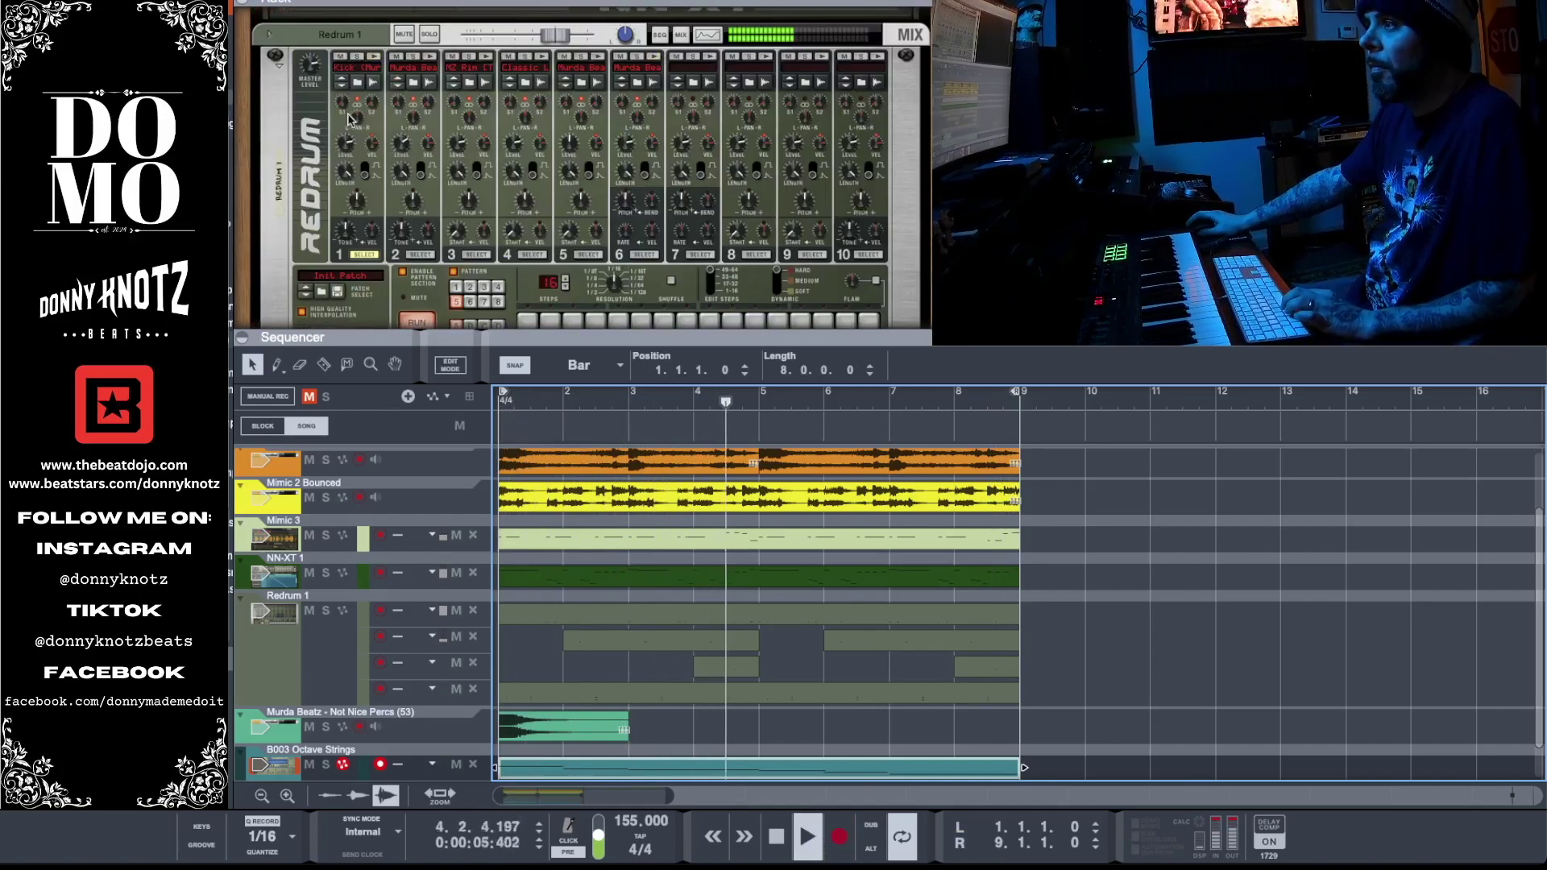
{"action": "left_click", "coordinate": [348, 155]}
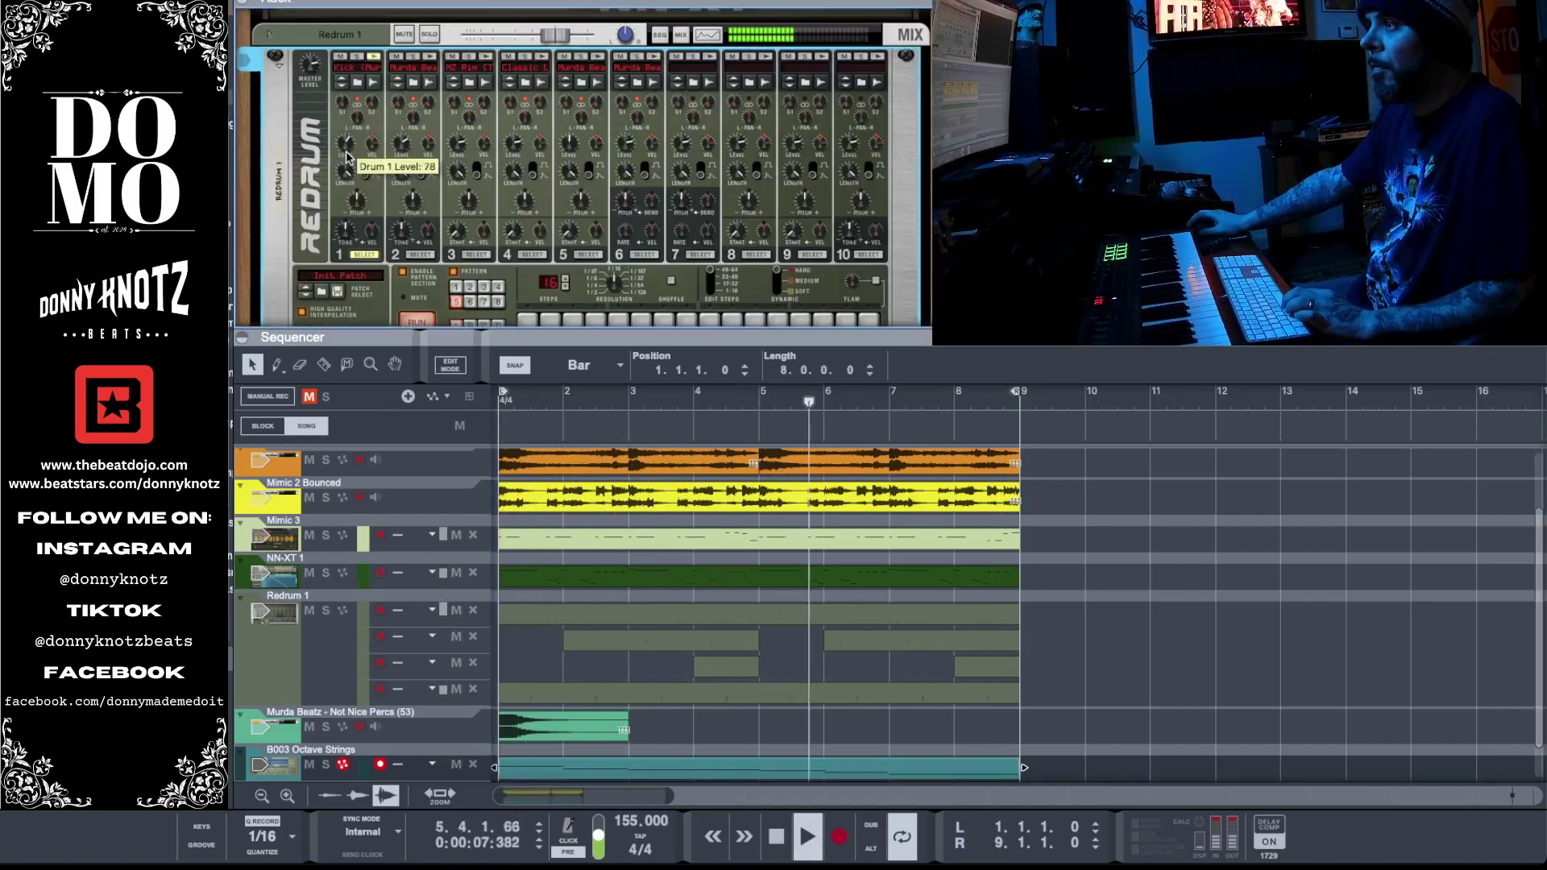
{"action": "scroll", "coordinate": [358, 137], "scroll_direction": "up", "scroll_amount": 6}
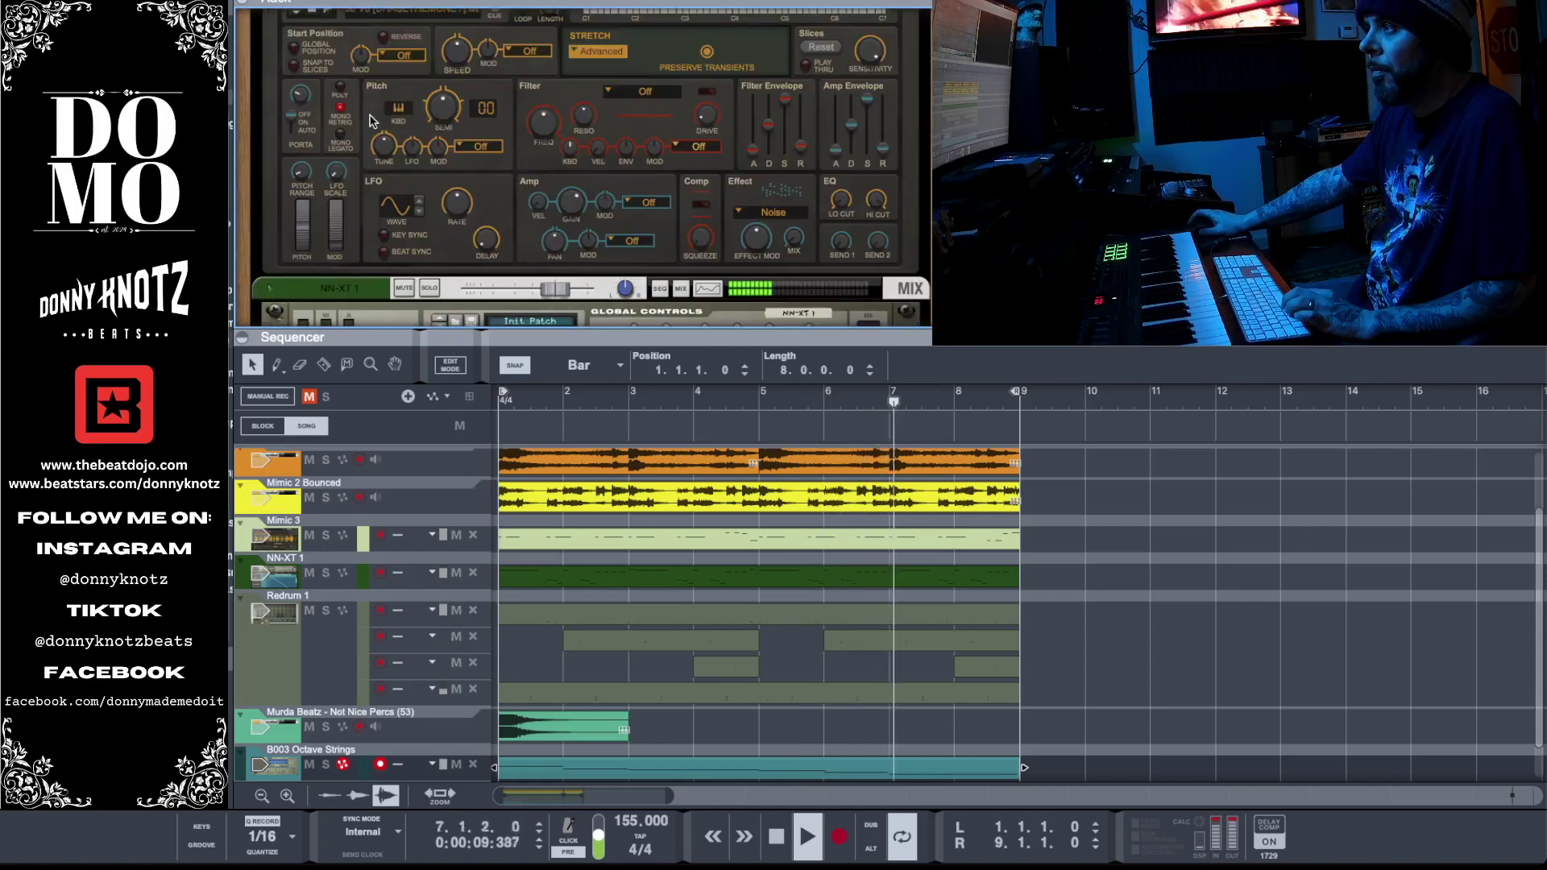
{"action": "scroll", "coordinate": [403, 129], "scroll_direction": "down", "scroll_amount": 6}
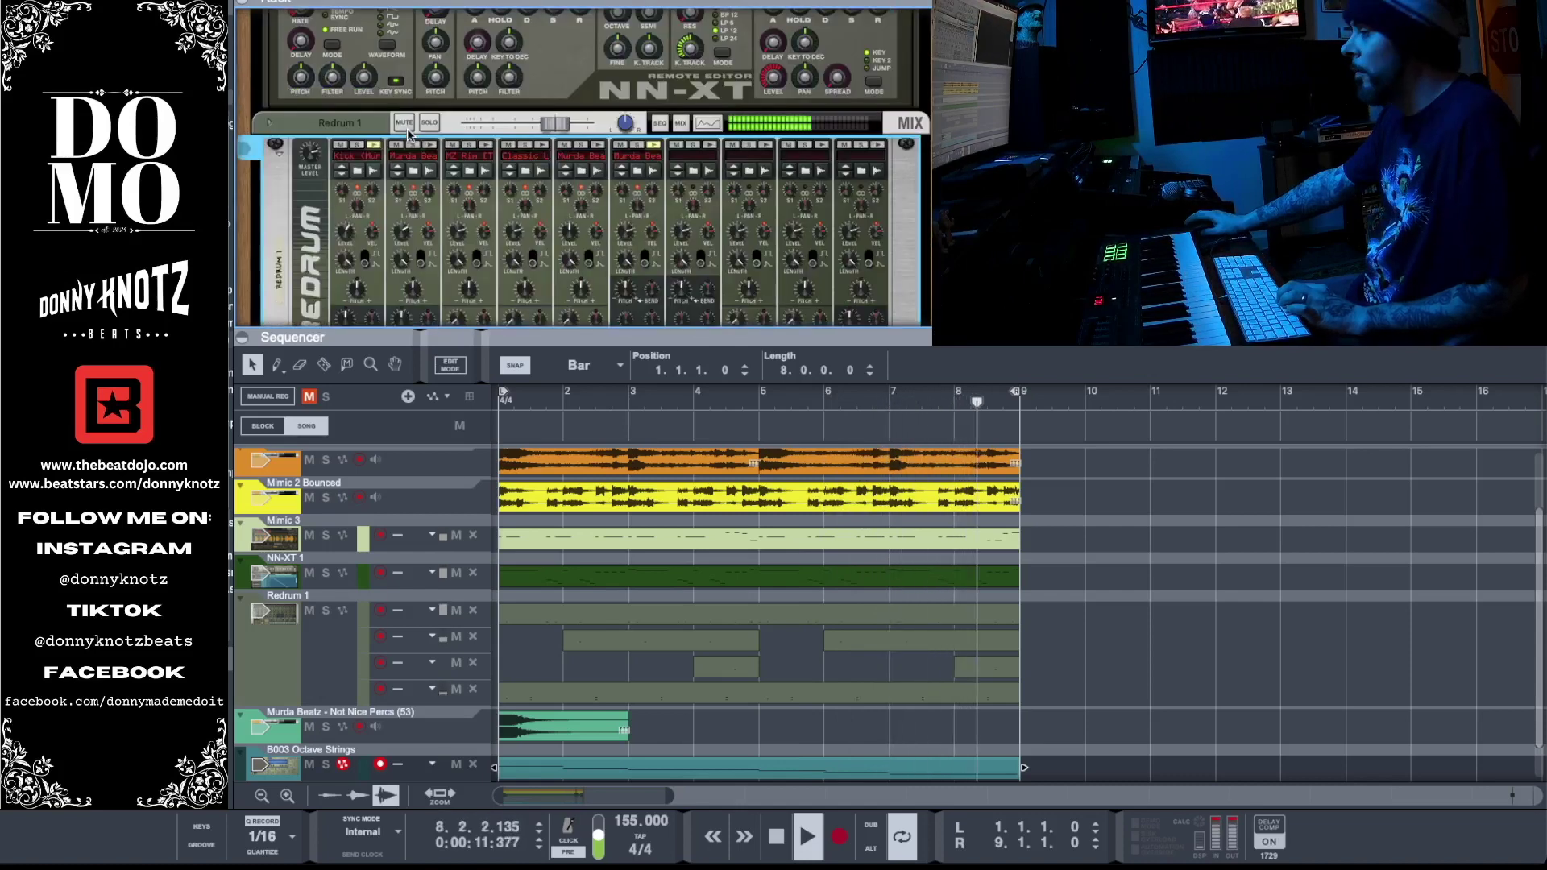
{"action": "scroll", "coordinate": [484, 197], "scroll_direction": "down", "scroll_amount": 10}
{"action": "left_click", "coordinate": [776, 836]}
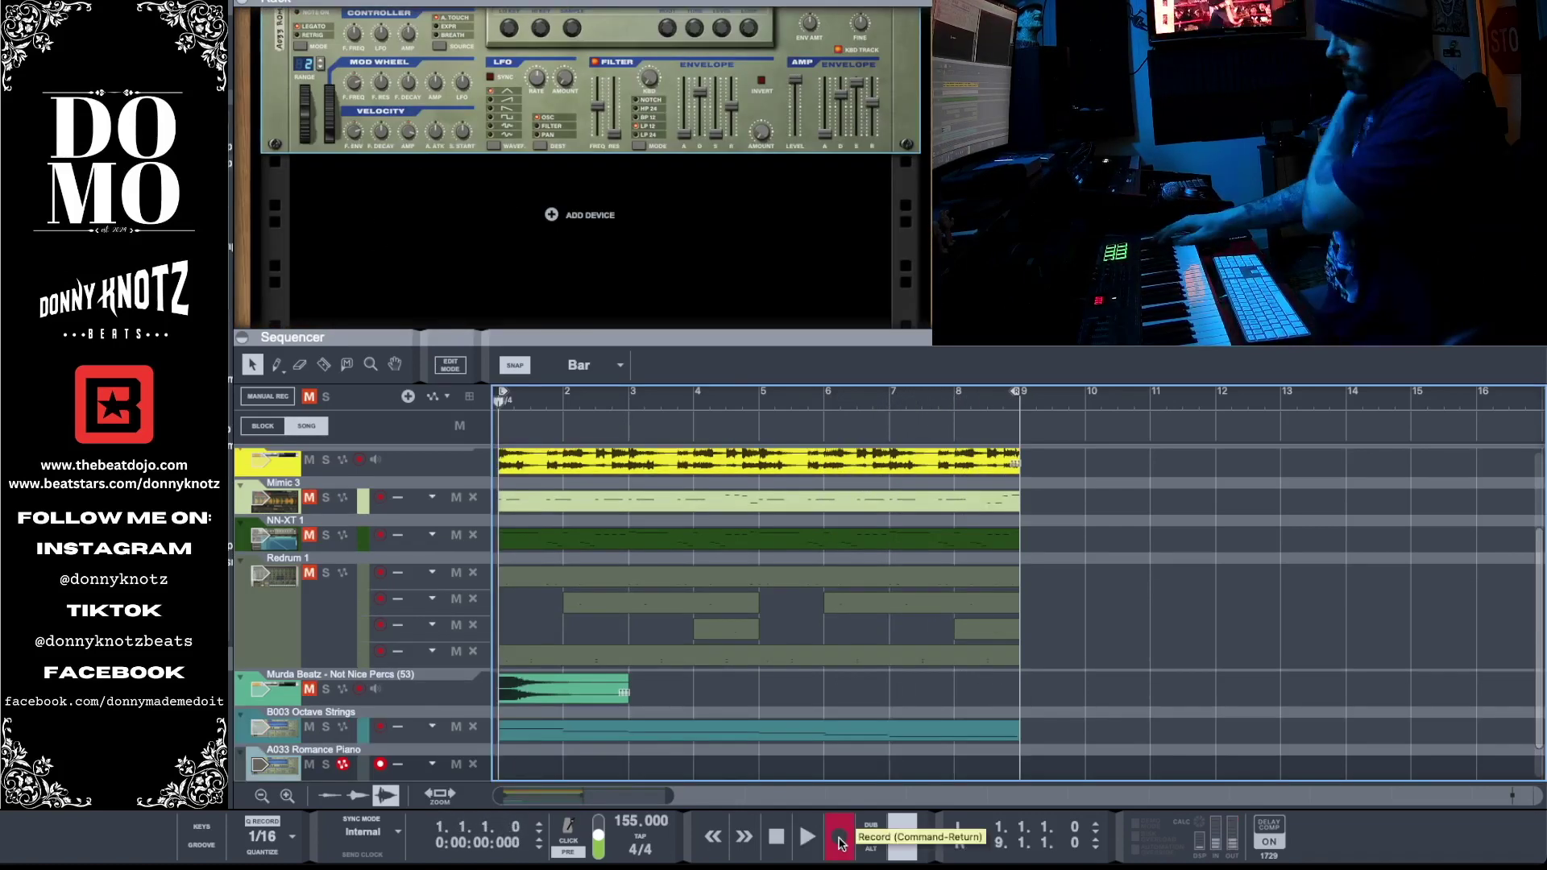
- Record a part on the A033 Romance Piano track from bar 1 and shorten its clip to four bars
{"action": "left_click", "coordinate": [838, 844]}
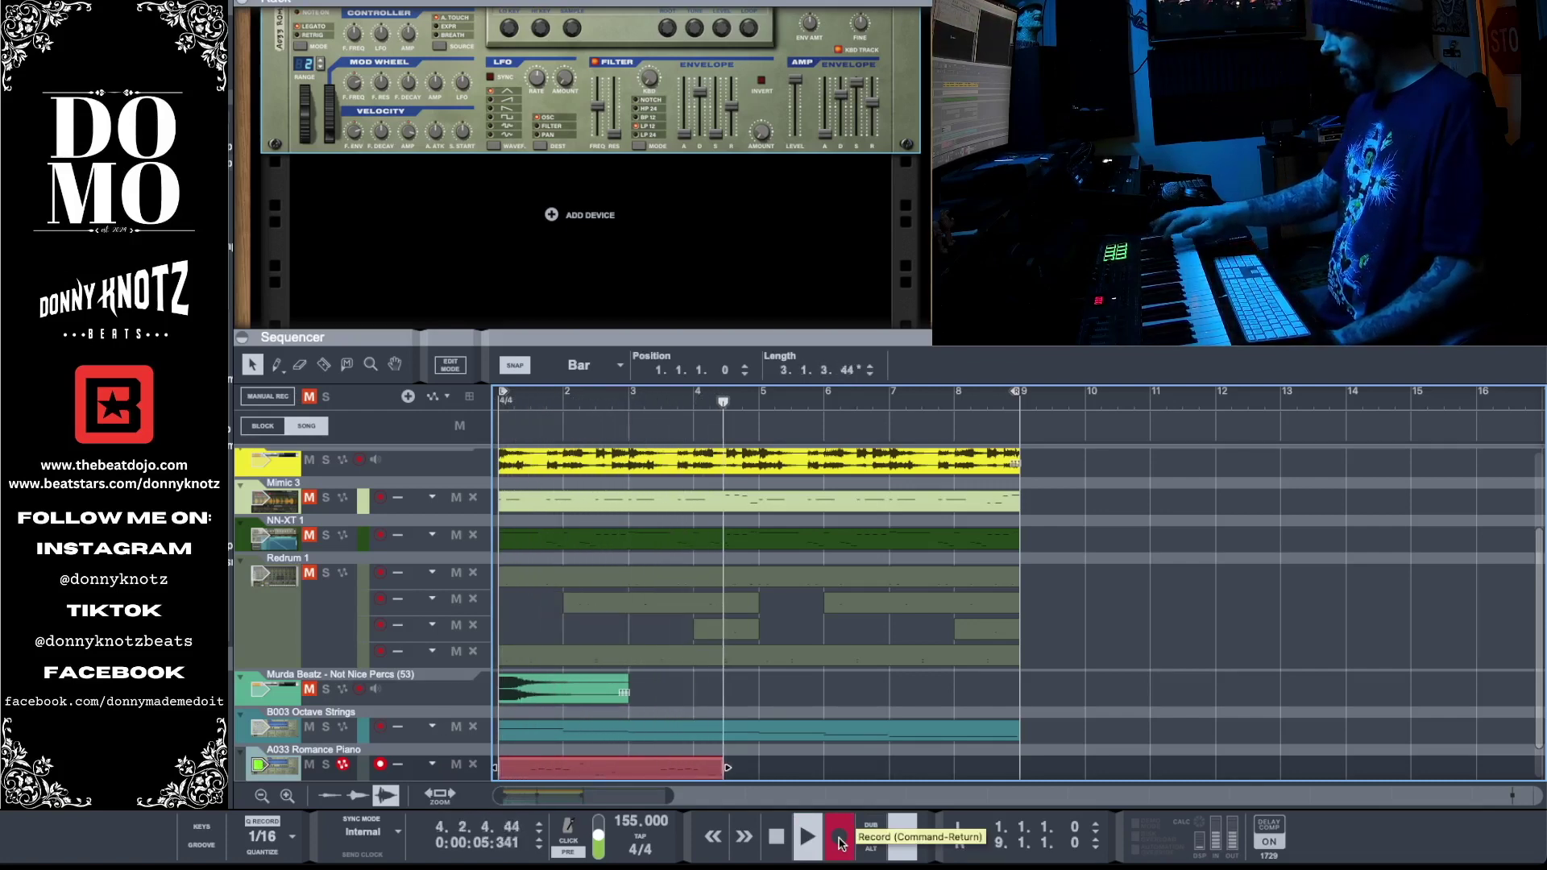
{"action": "key", "text": "space"}
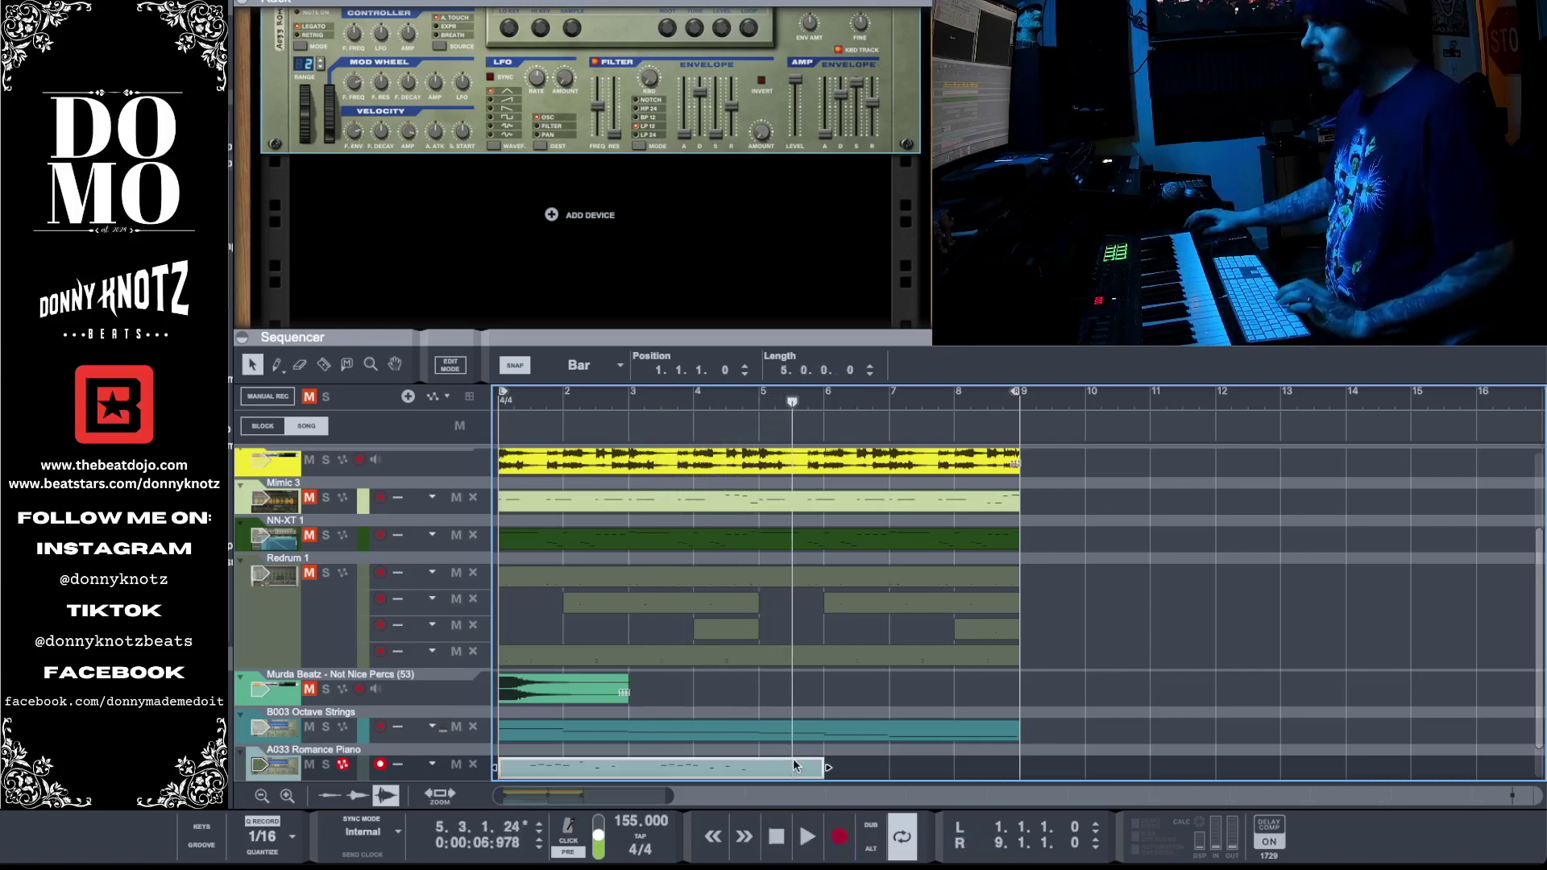
{"action": "left_click_drag", "start_coordinate": [775, 771], "coordinate": [758, 770]}
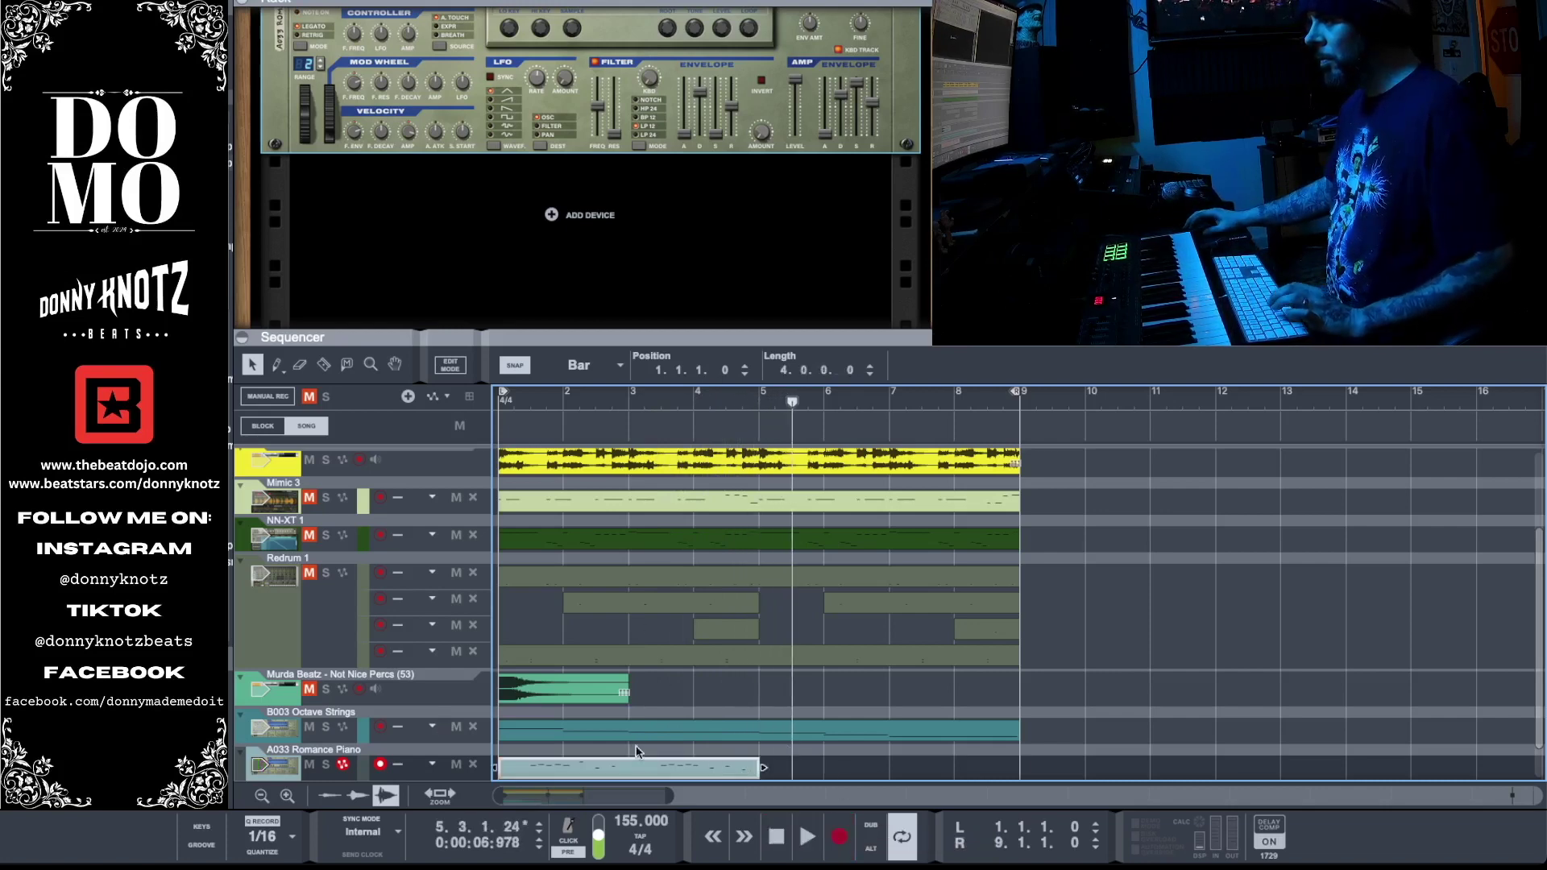
- Play the Romance Piano clip back from the song start and duplicate it to bar 5
{"action": "left_click", "coordinate": [509, 413]}
{"action": "key", "text": "space"}
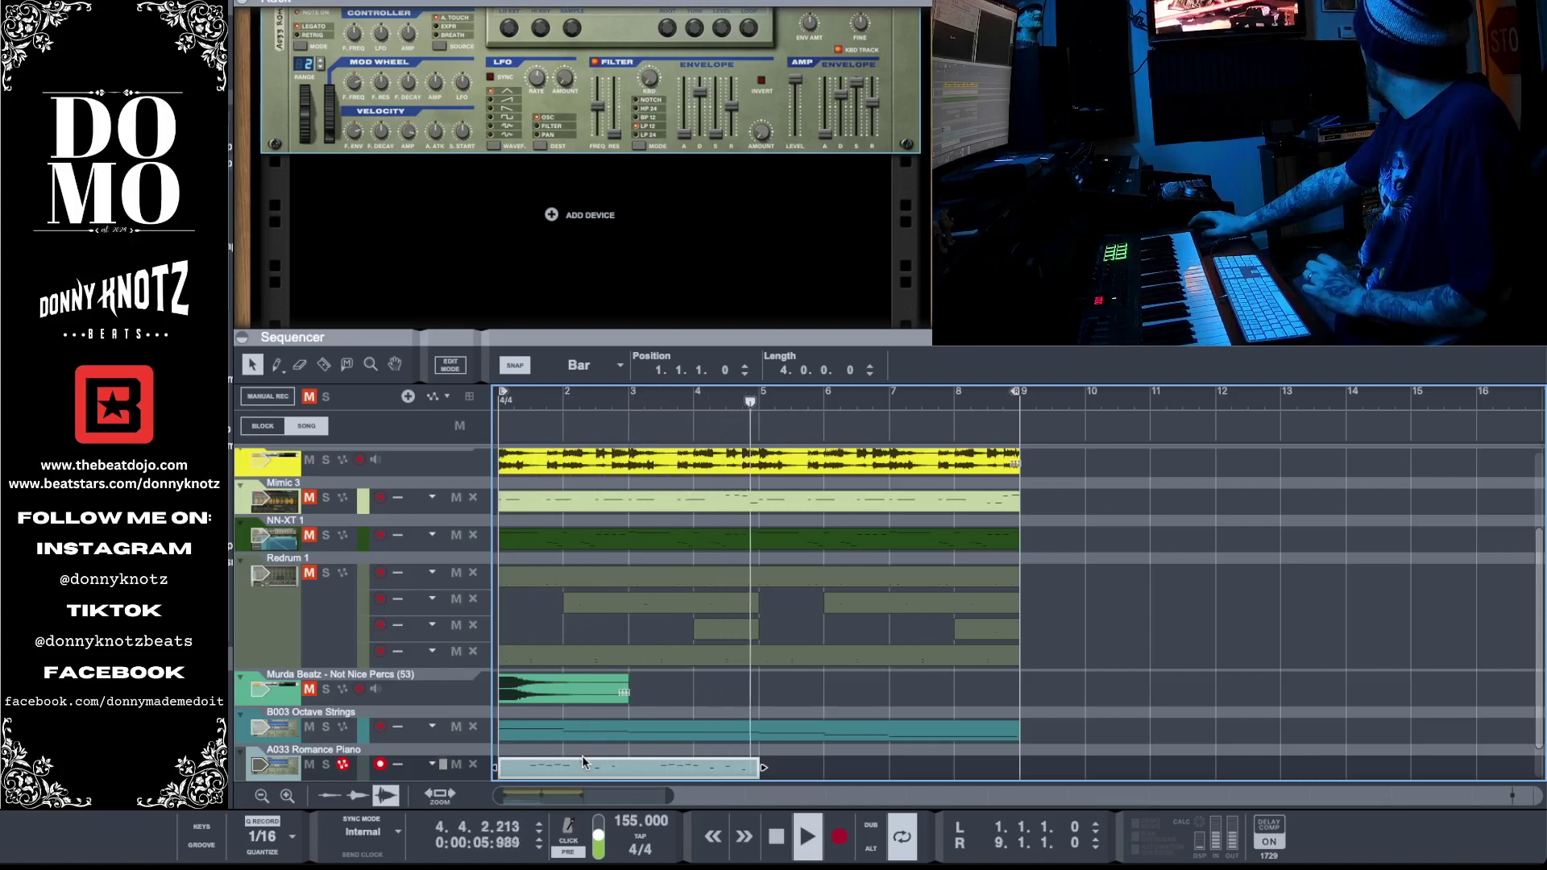
{"action": "key", "text": "space"}
{"action": "key", "text": "ctrl+d"}
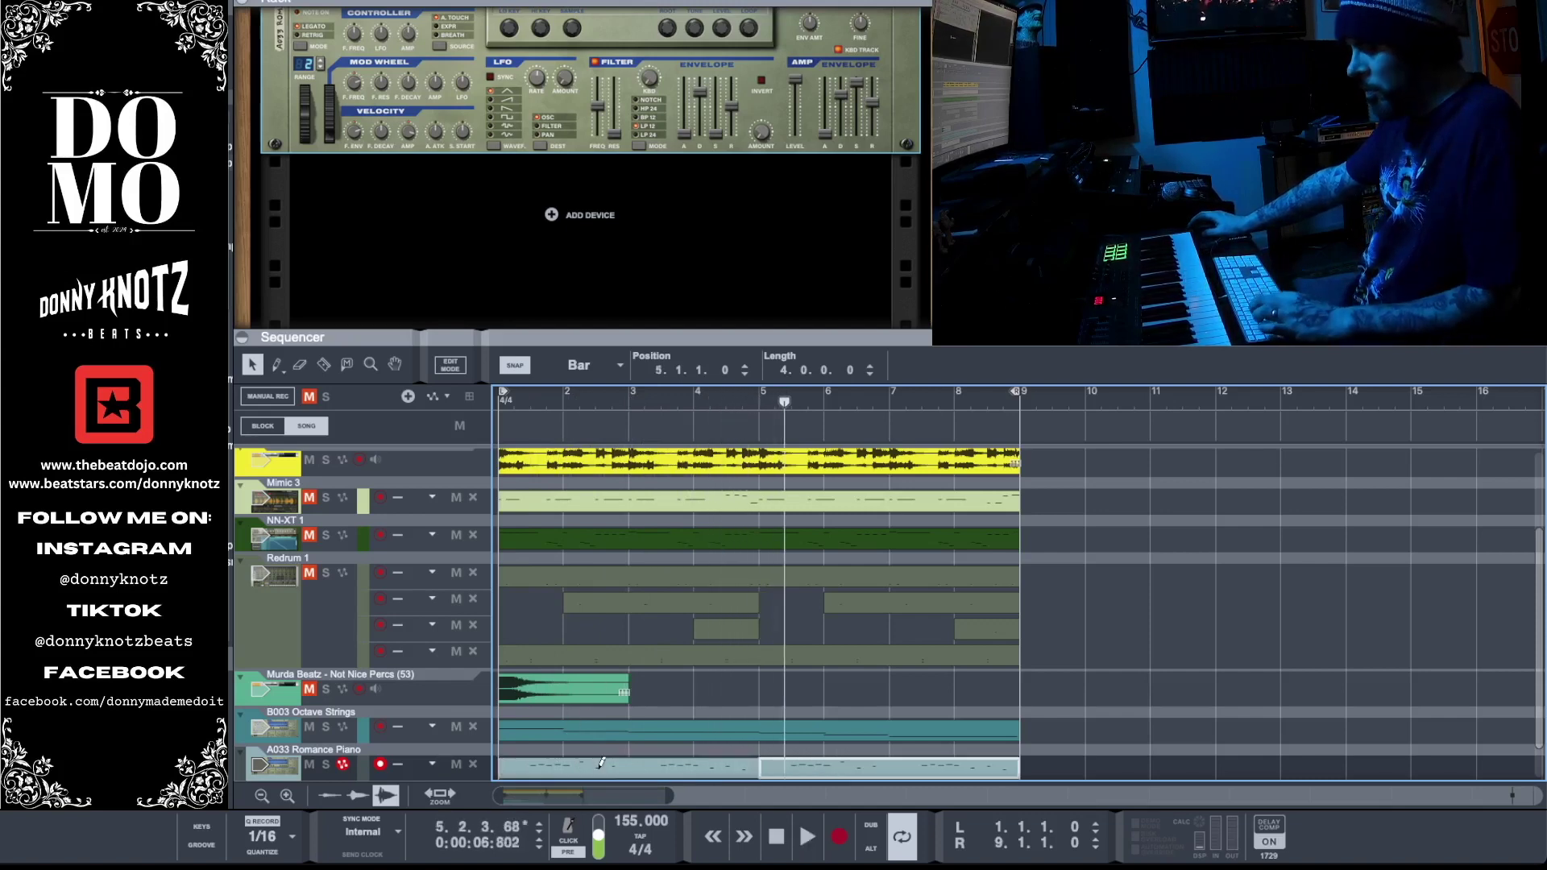
- Join the two four-bar A033 Romance Piano clips into a single eight-bar clip starting at bar 1
{"action": "scroll", "coordinate": [1035, 776], "scroll_direction": "down", "scroll_amount": 2}
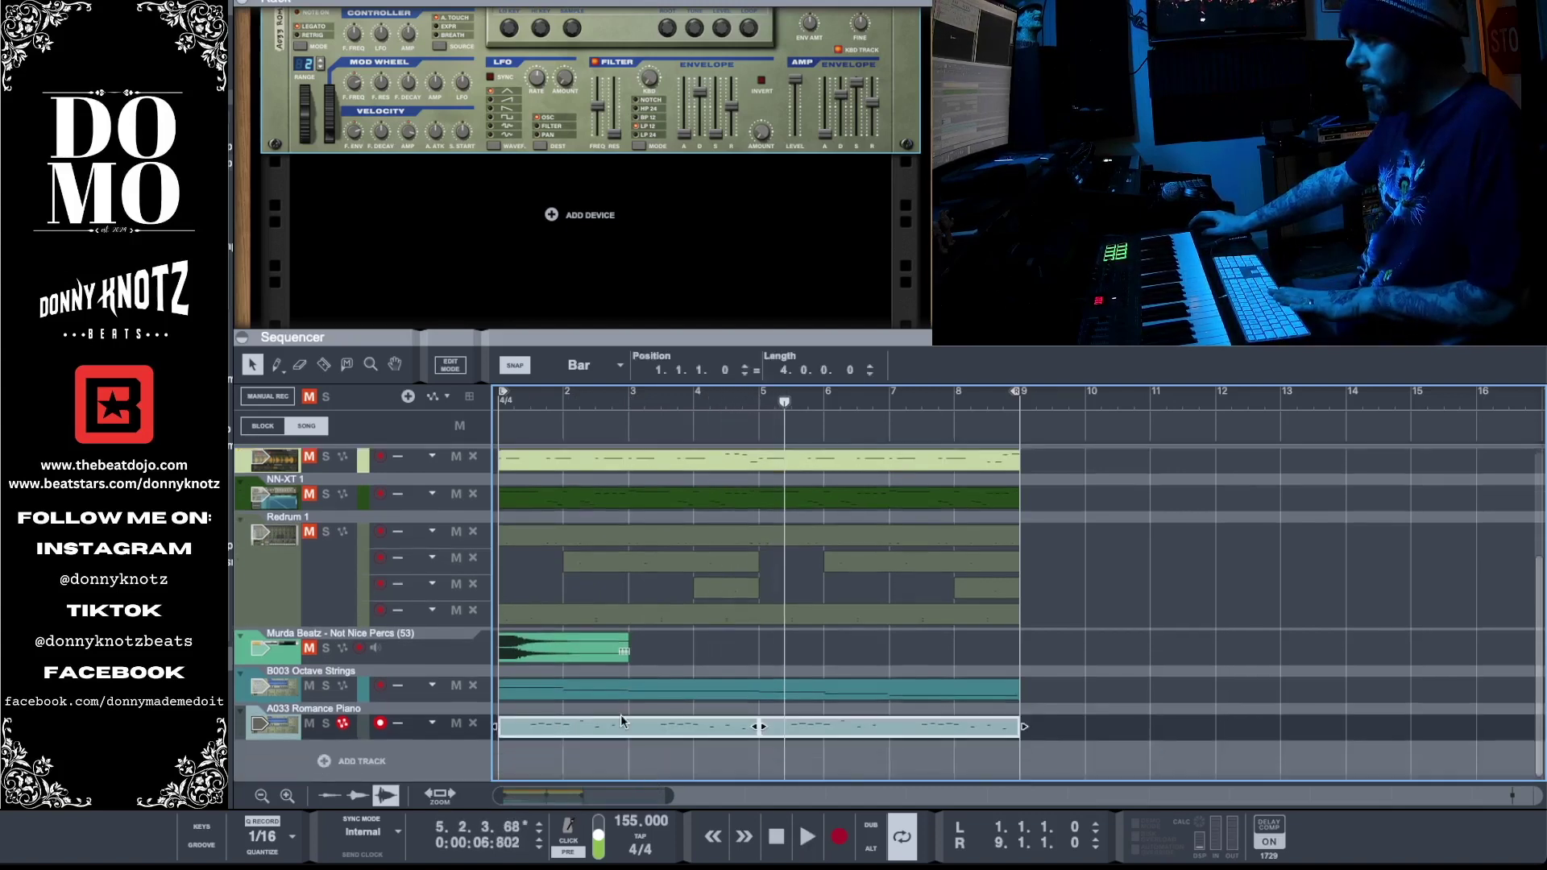
{"action": "right_click", "coordinate": [622, 725]}
{"action": "left_click", "coordinate": [698, 648]}
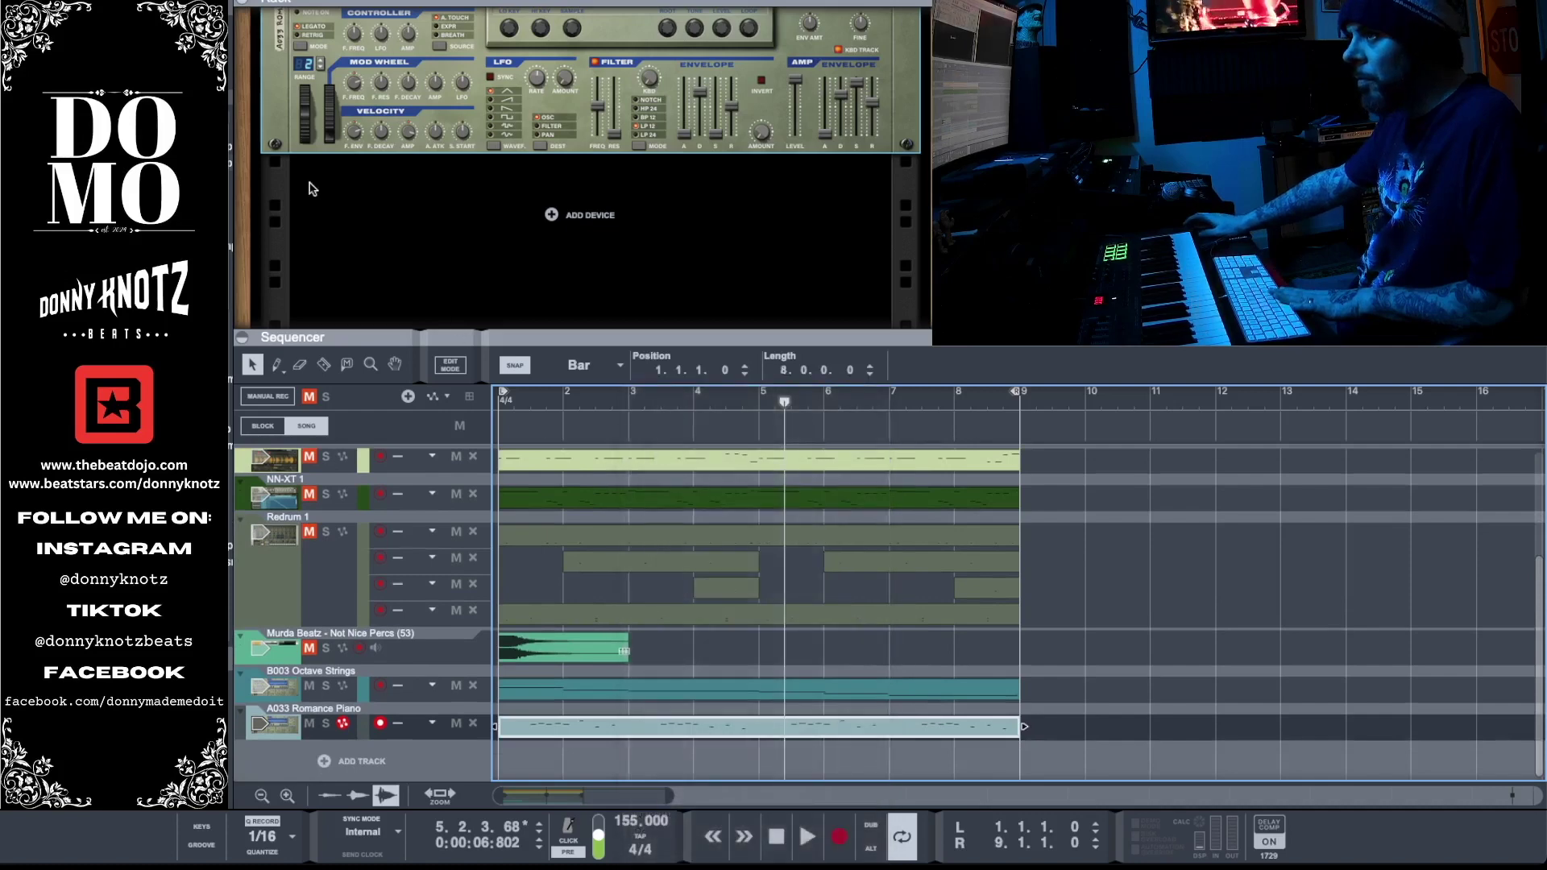
{"action": "left_click", "coordinate": [392, 111]}
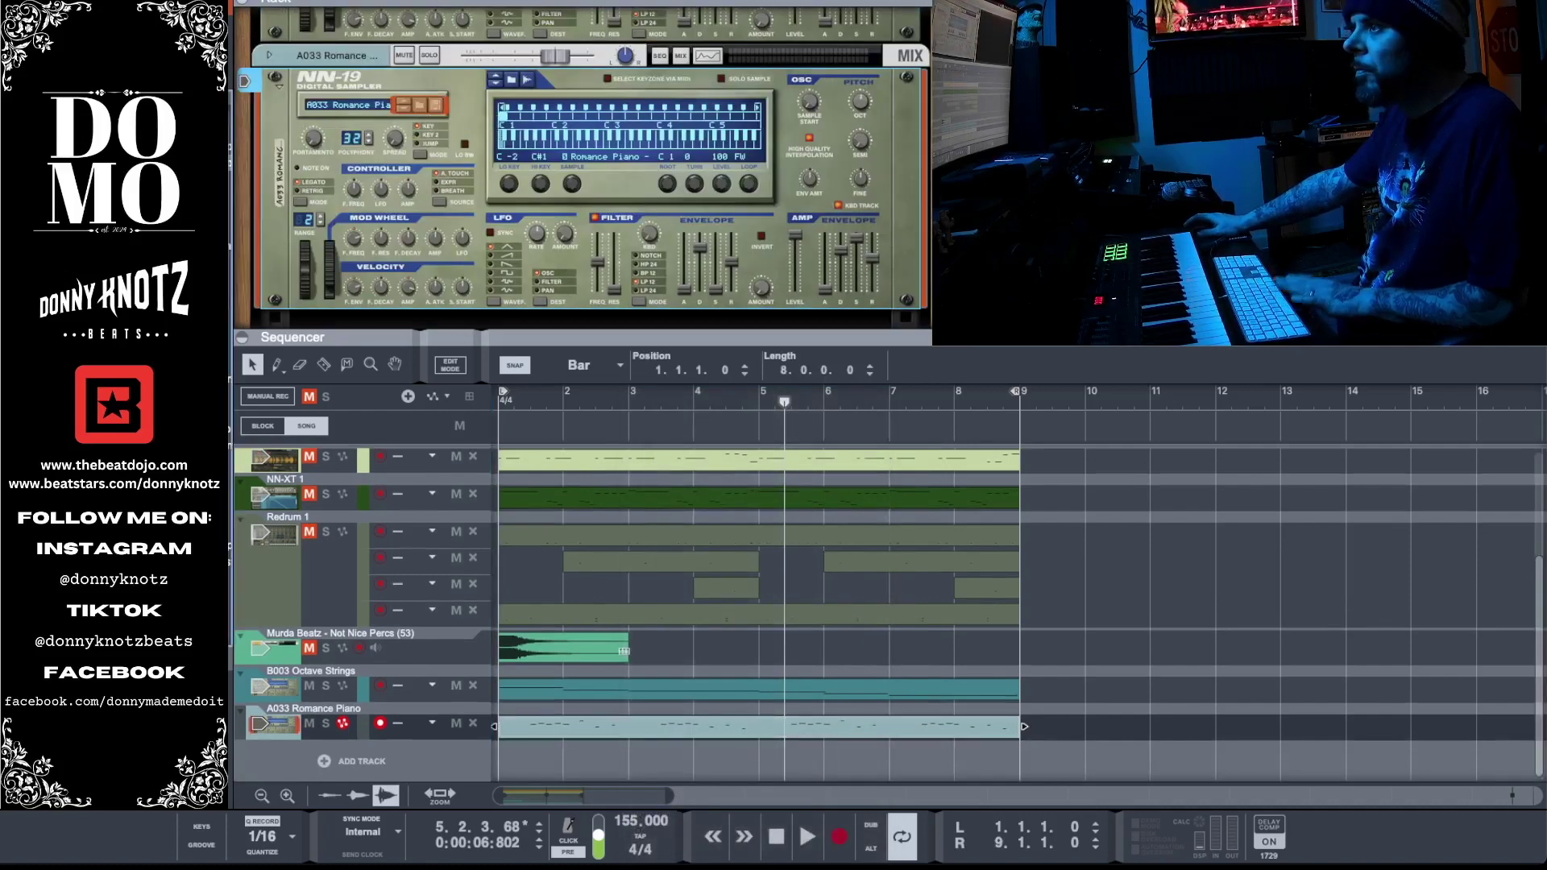
- Play the full song arrangement from the intro, review the clip layout of every track along the whole timeline, and stop playback
{"action": "key", "text": "space"}
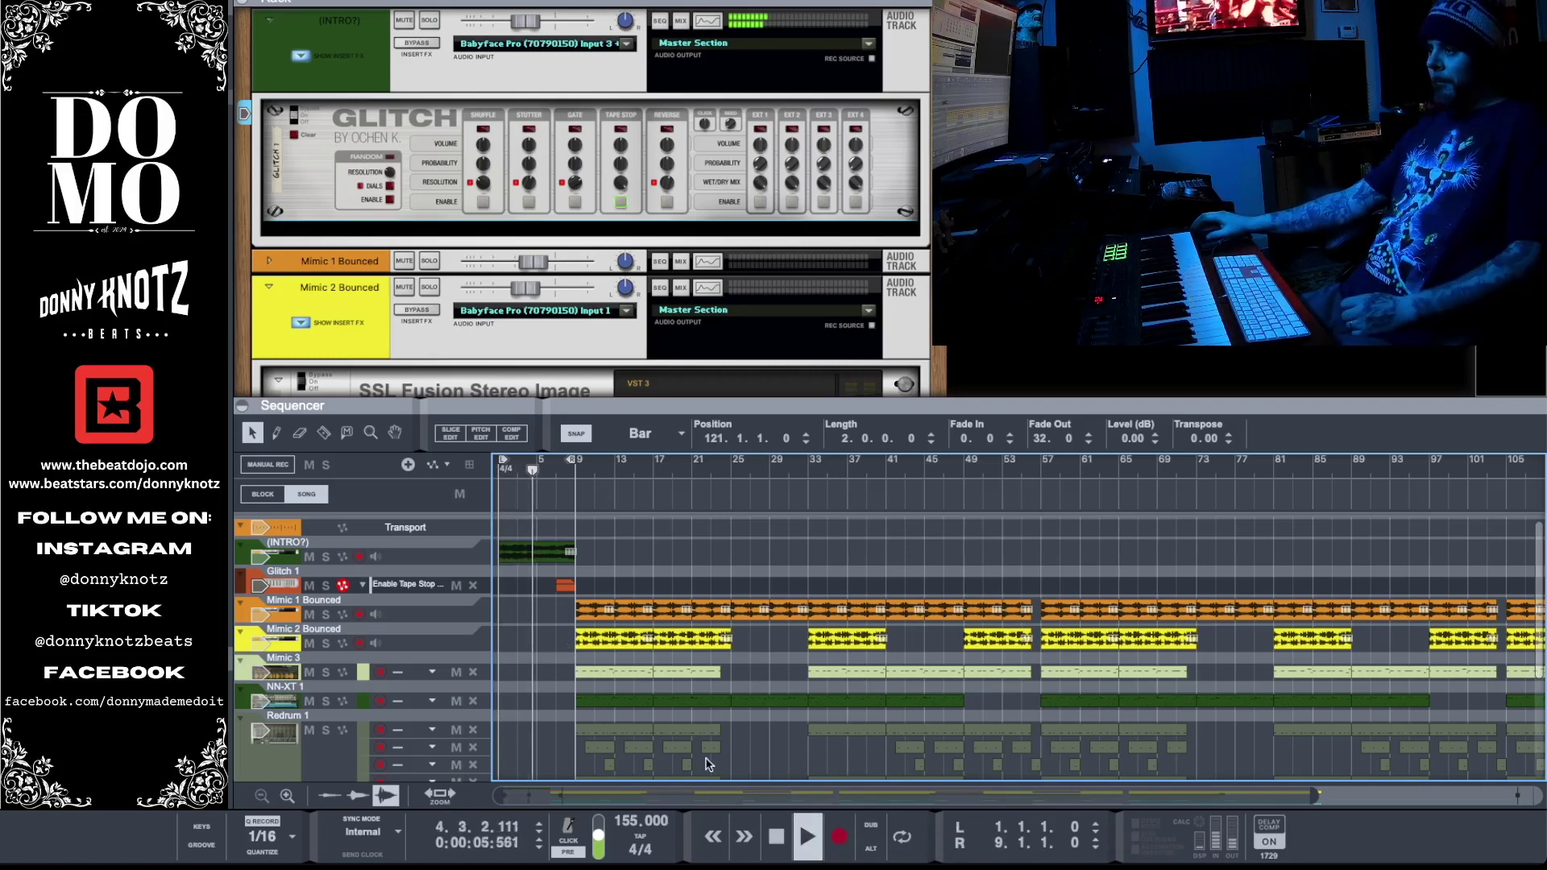
{"action": "left_click_drag", "start_coordinate": [1315, 797], "coordinate": [1501, 796]}
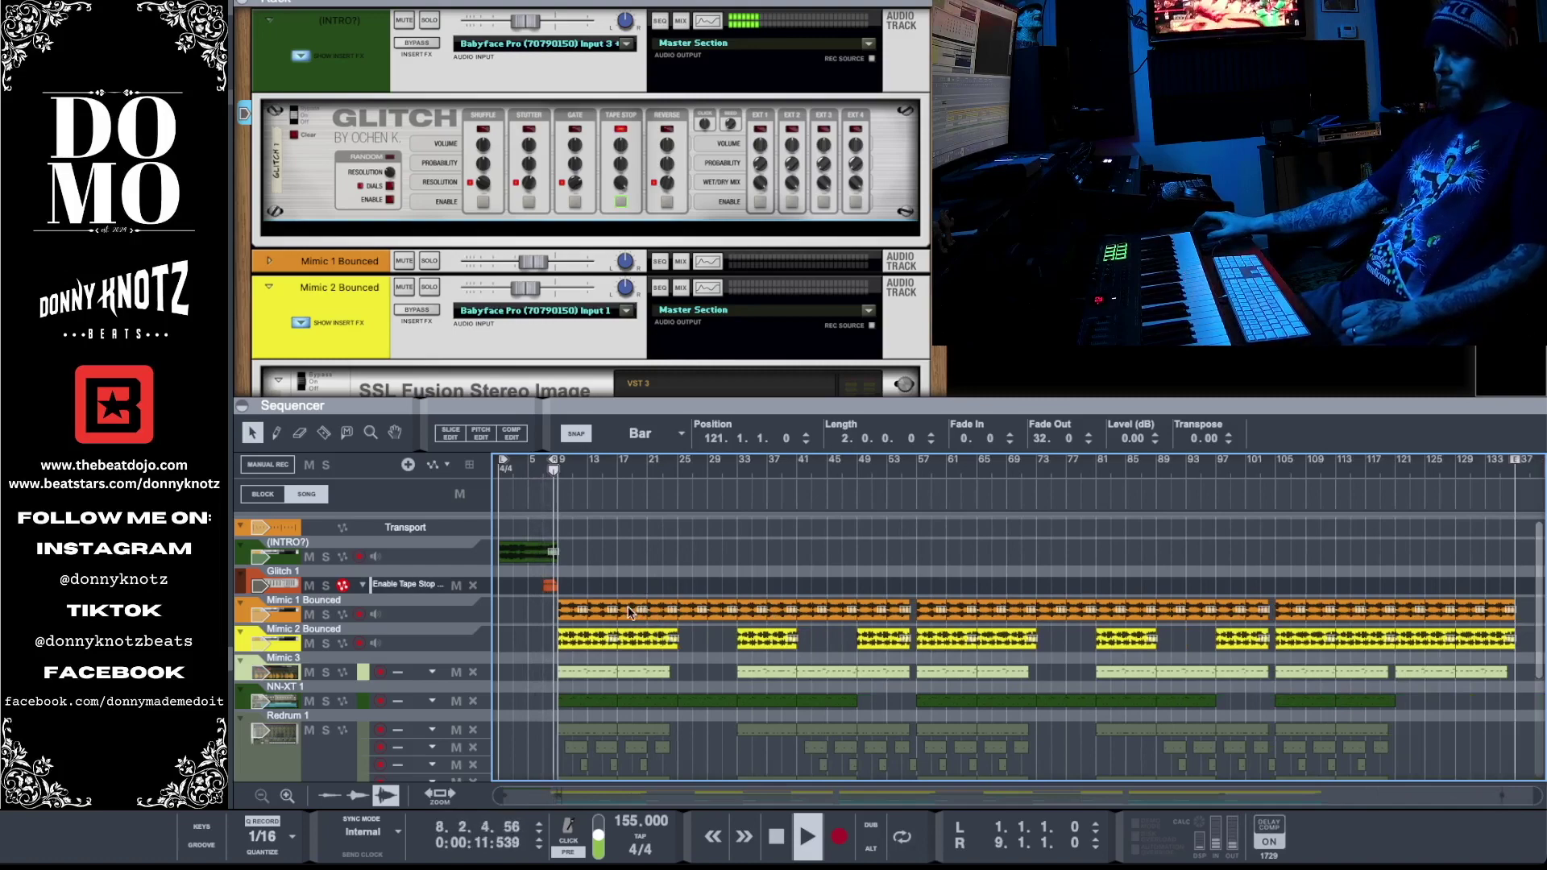
{"action": "scroll", "coordinate": [637, 628], "scroll_direction": "down", "scroll_amount": 1}
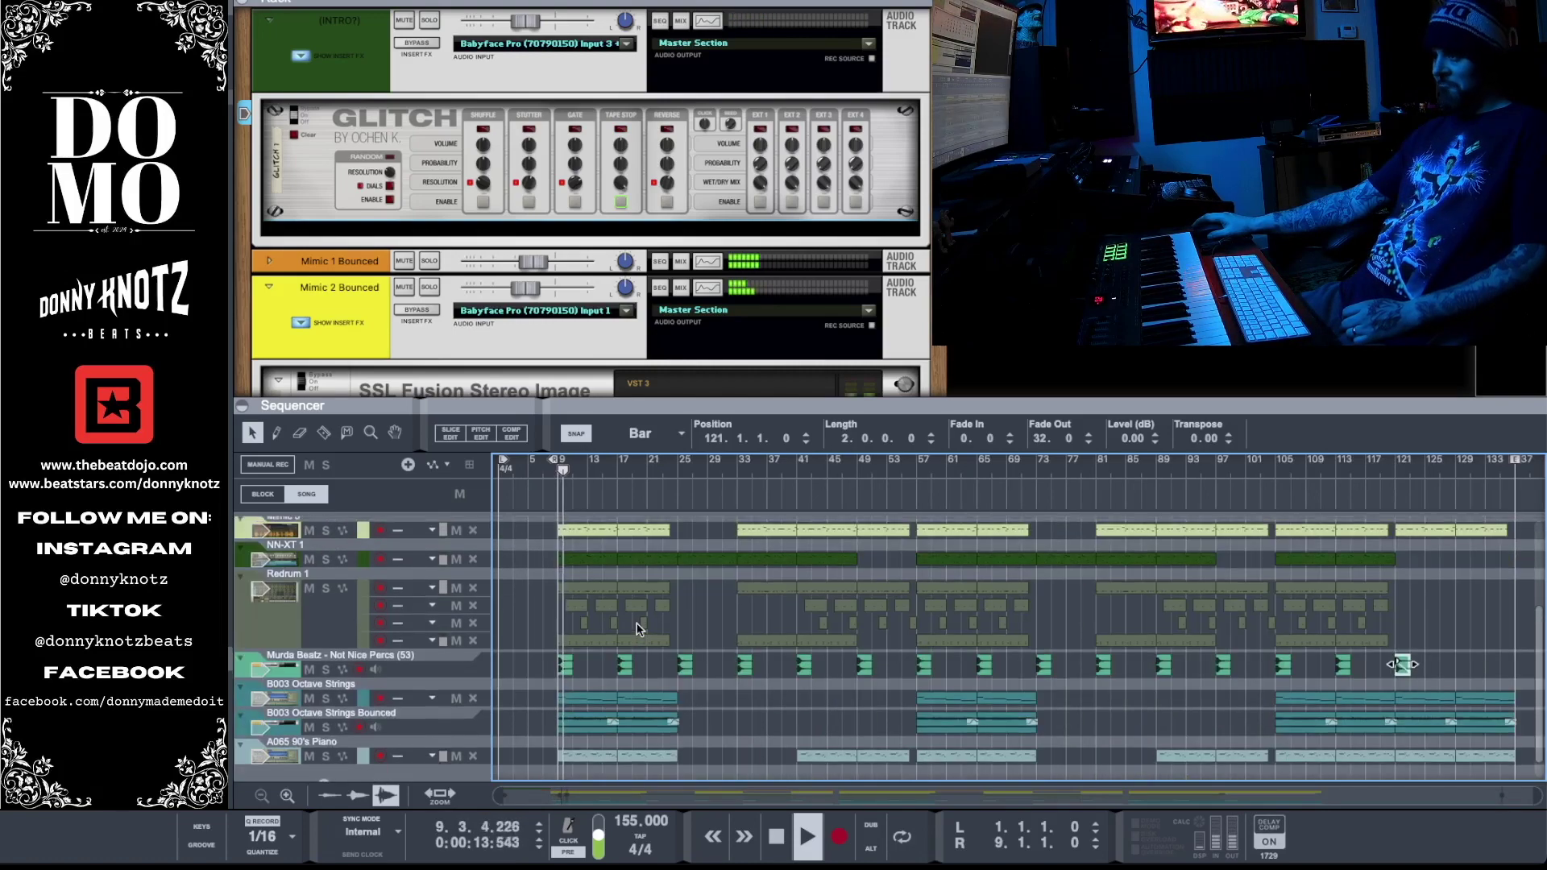
{"action": "scroll", "coordinate": [638, 637], "scroll_direction": "down", "scroll_amount": 1}
{"action": "scroll", "coordinate": [637, 642], "scroll_direction": "down", "scroll_amount": 1}
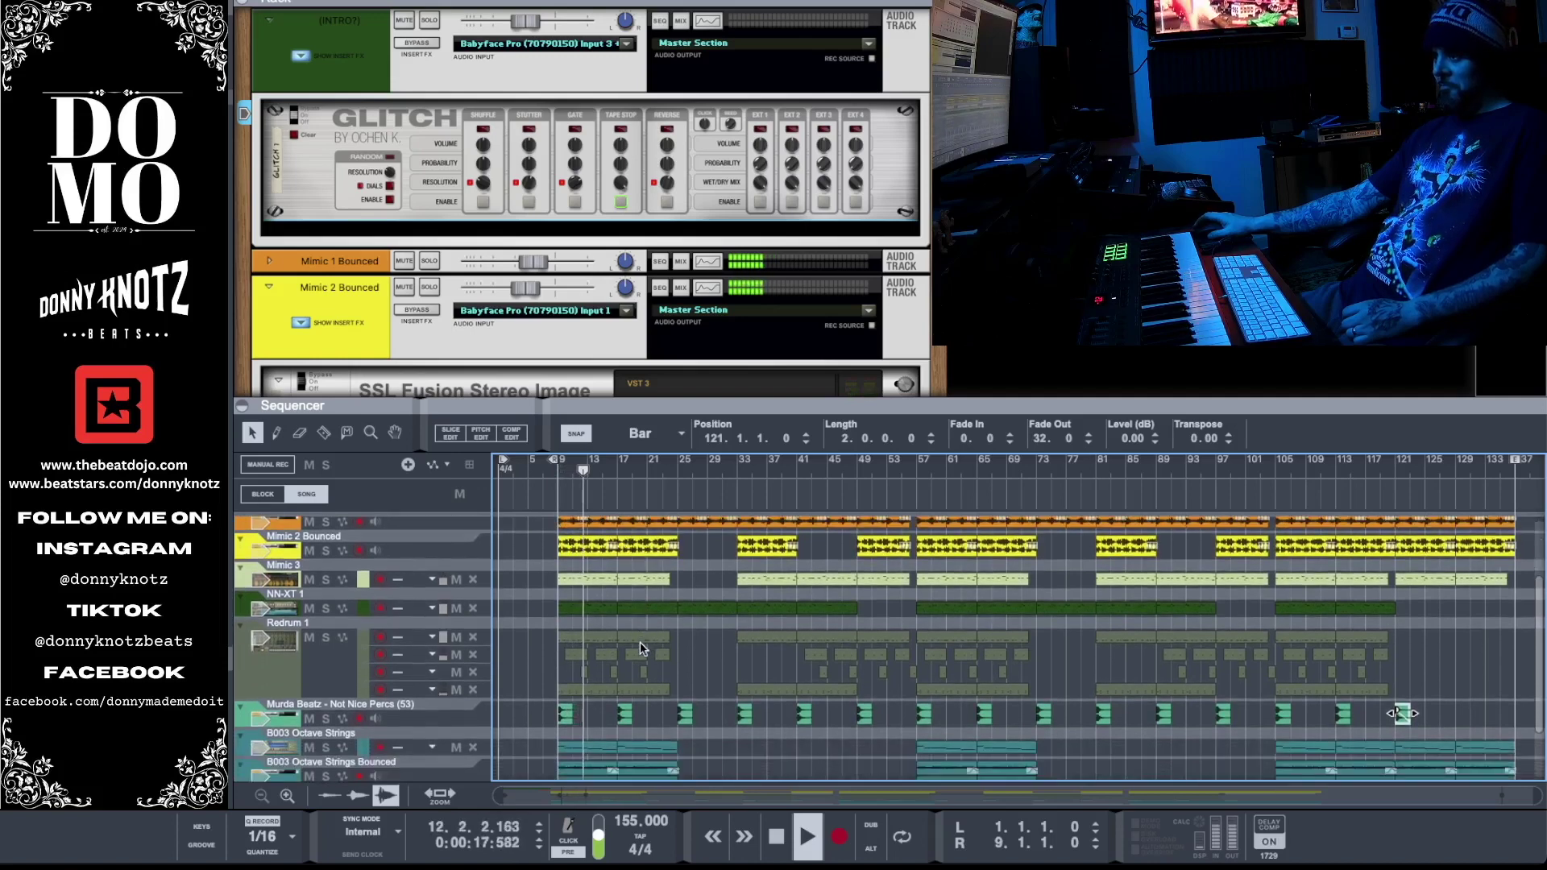
{"action": "scroll", "coordinate": [640, 642], "scroll_direction": "down", "scroll_amount": 1}
{"action": "scroll", "coordinate": [643, 652], "scroll_direction": "down", "scroll_amount": 3}
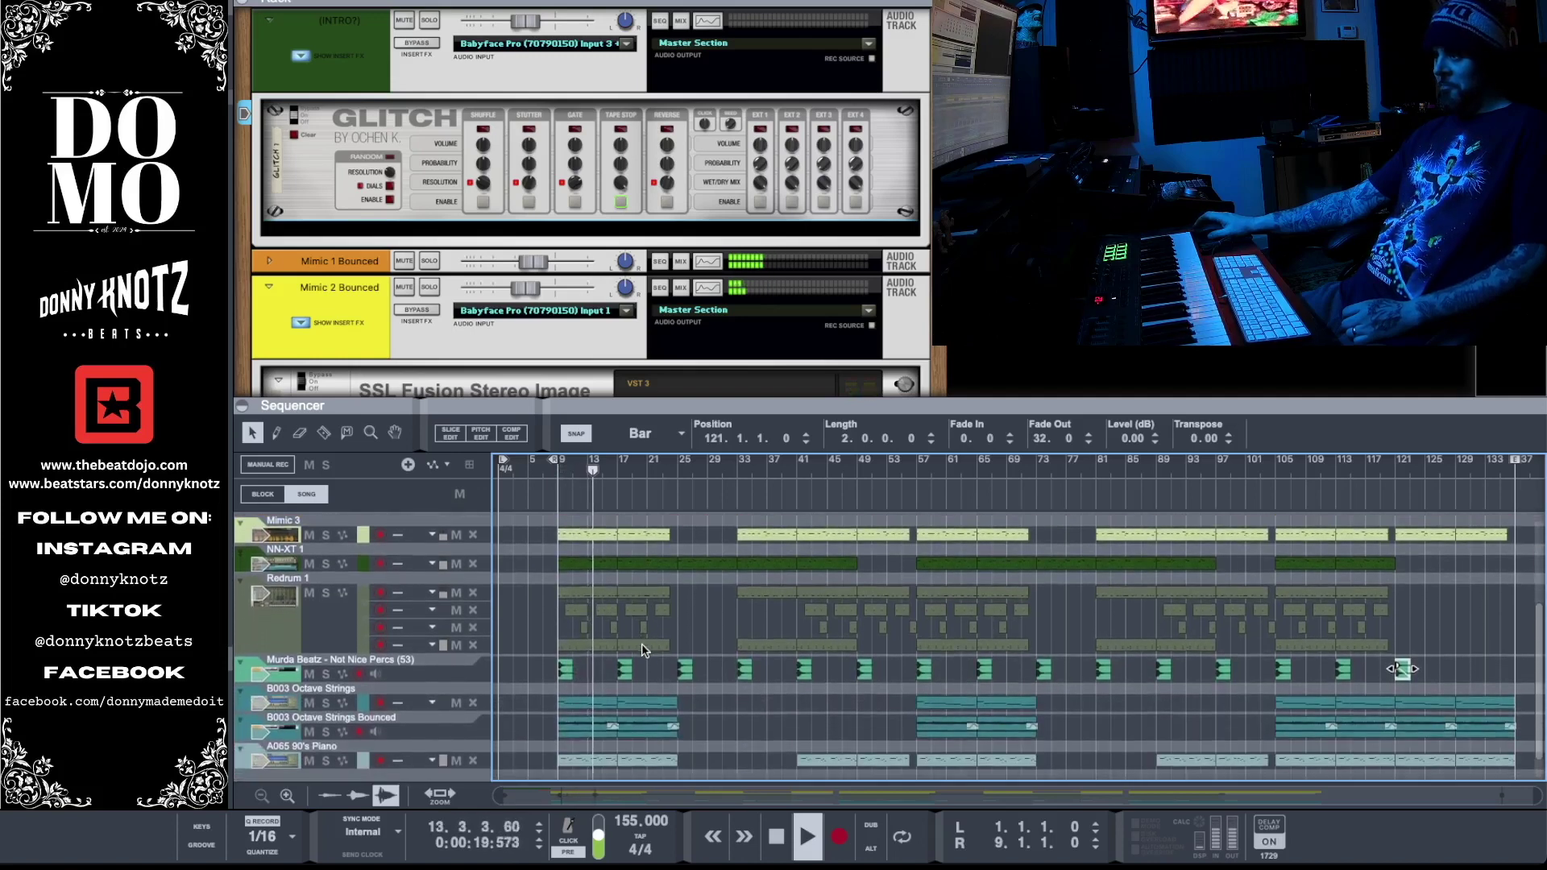
{"action": "scroll", "coordinate": [642, 651], "scroll_direction": "up", "scroll_amount": 5}
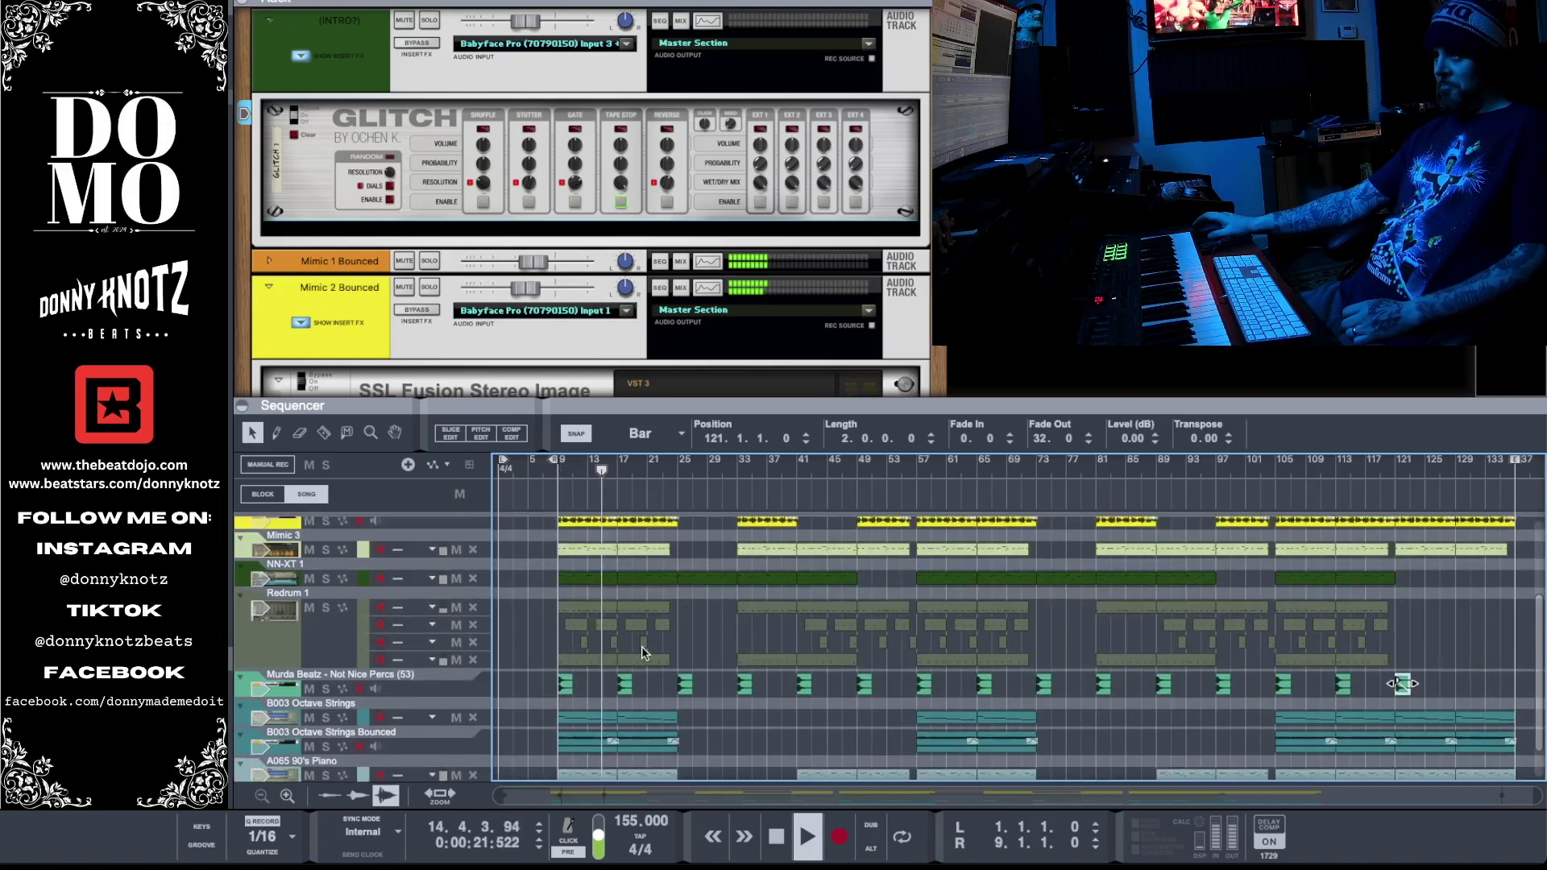
{"action": "scroll", "coordinate": [642, 657], "scroll_direction": "down", "scroll_amount": 2}
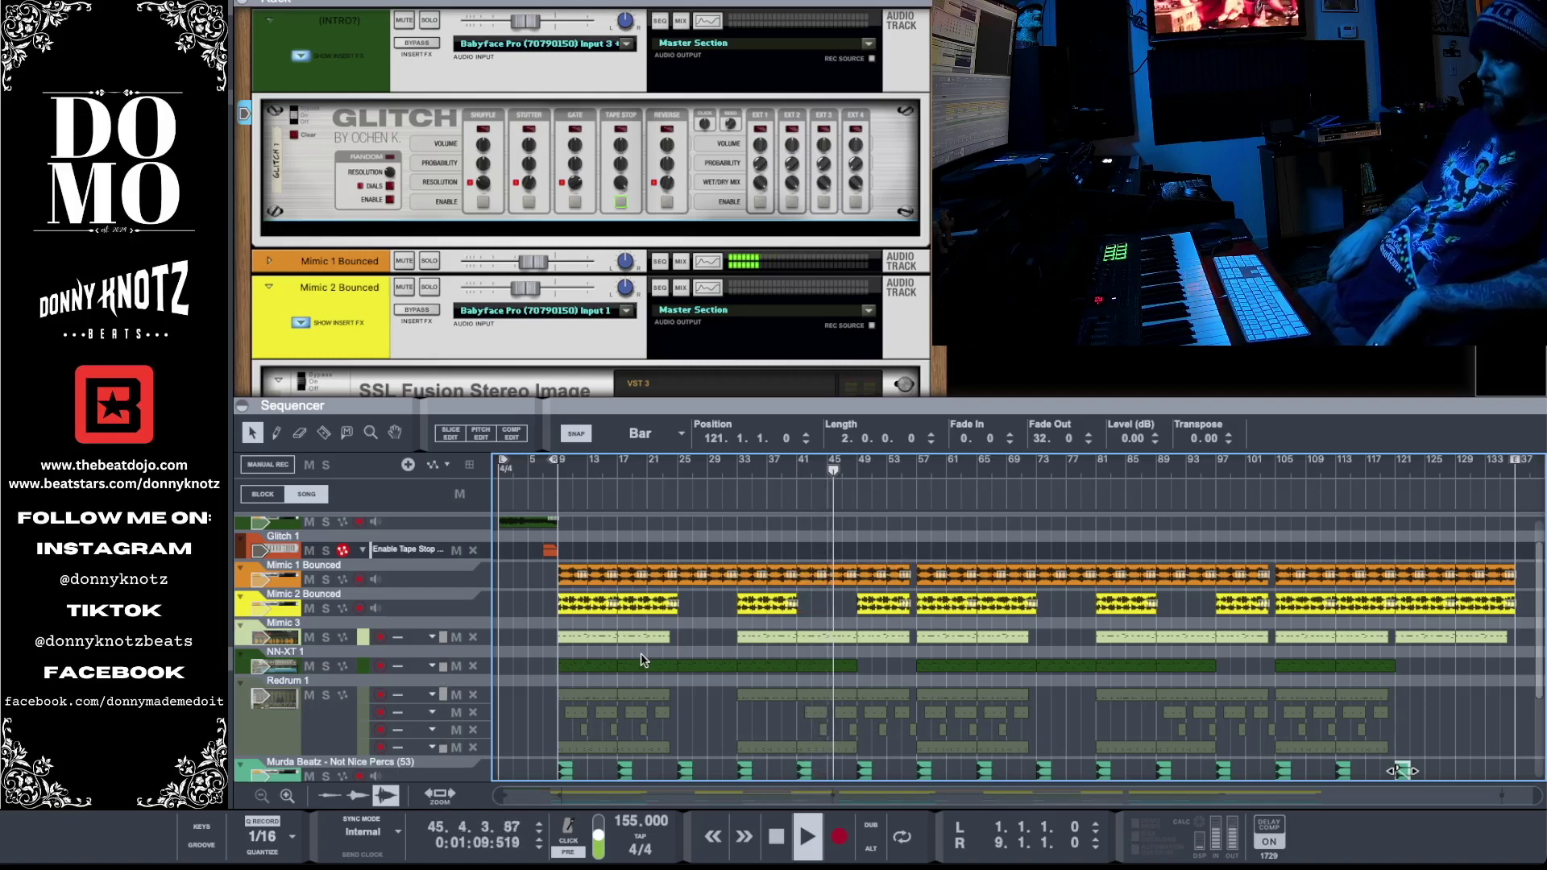
{"action": "scroll", "coordinate": [881, 665], "scroll_direction": "down", "scroll_amount": 5}
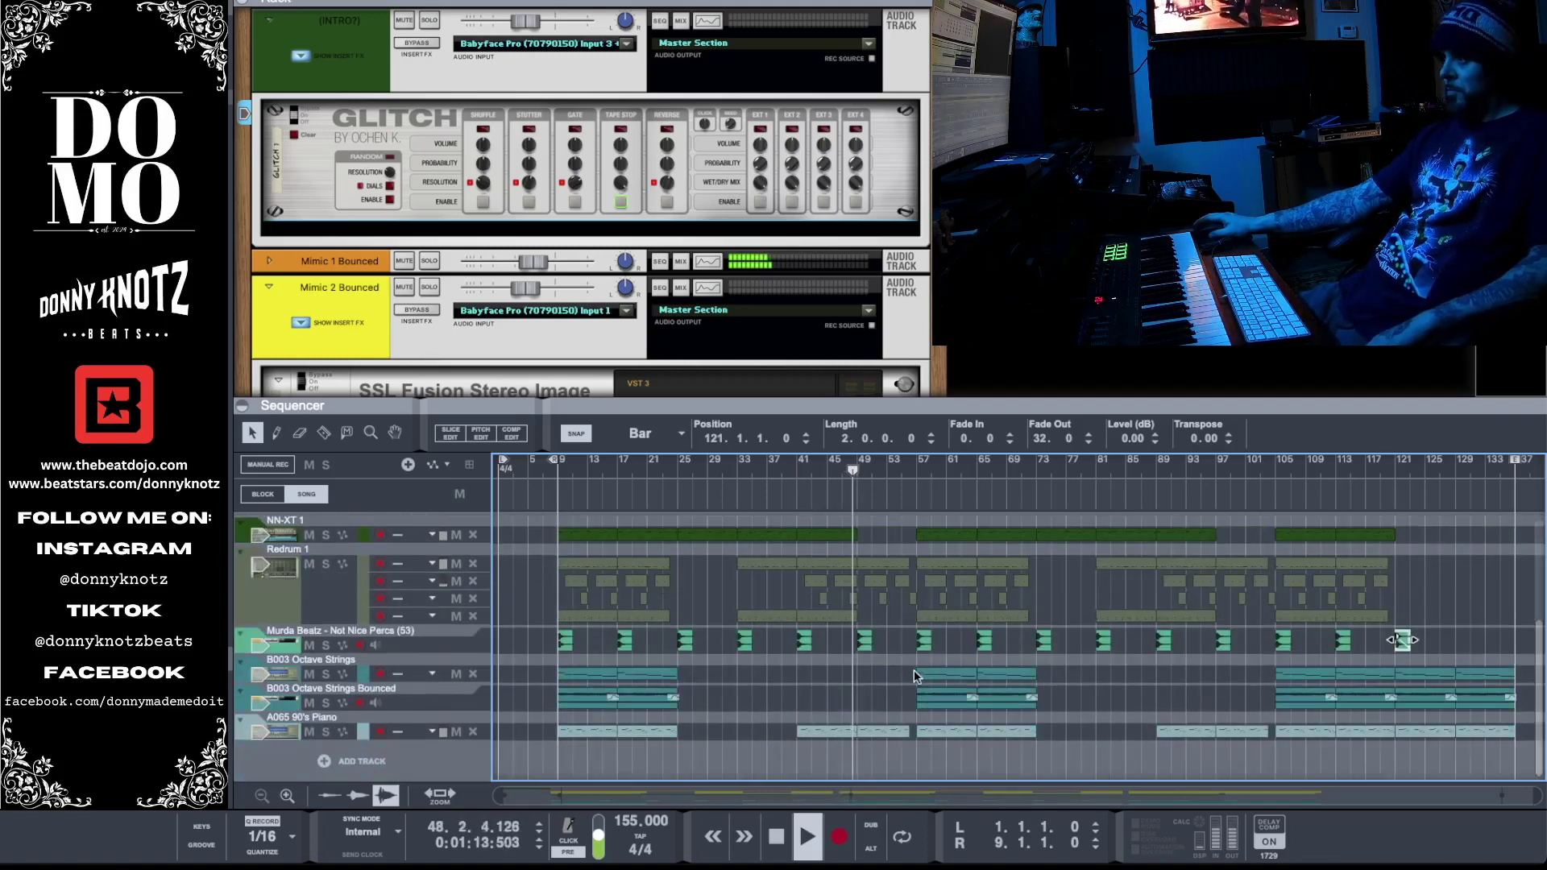
{"action": "scroll", "coordinate": [914, 669], "scroll_direction": "up", "scroll_amount": 1}
{"action": "scroll", "coordinate": [914, 670], "scroll_direction": "up", "scroll_amount": 3}
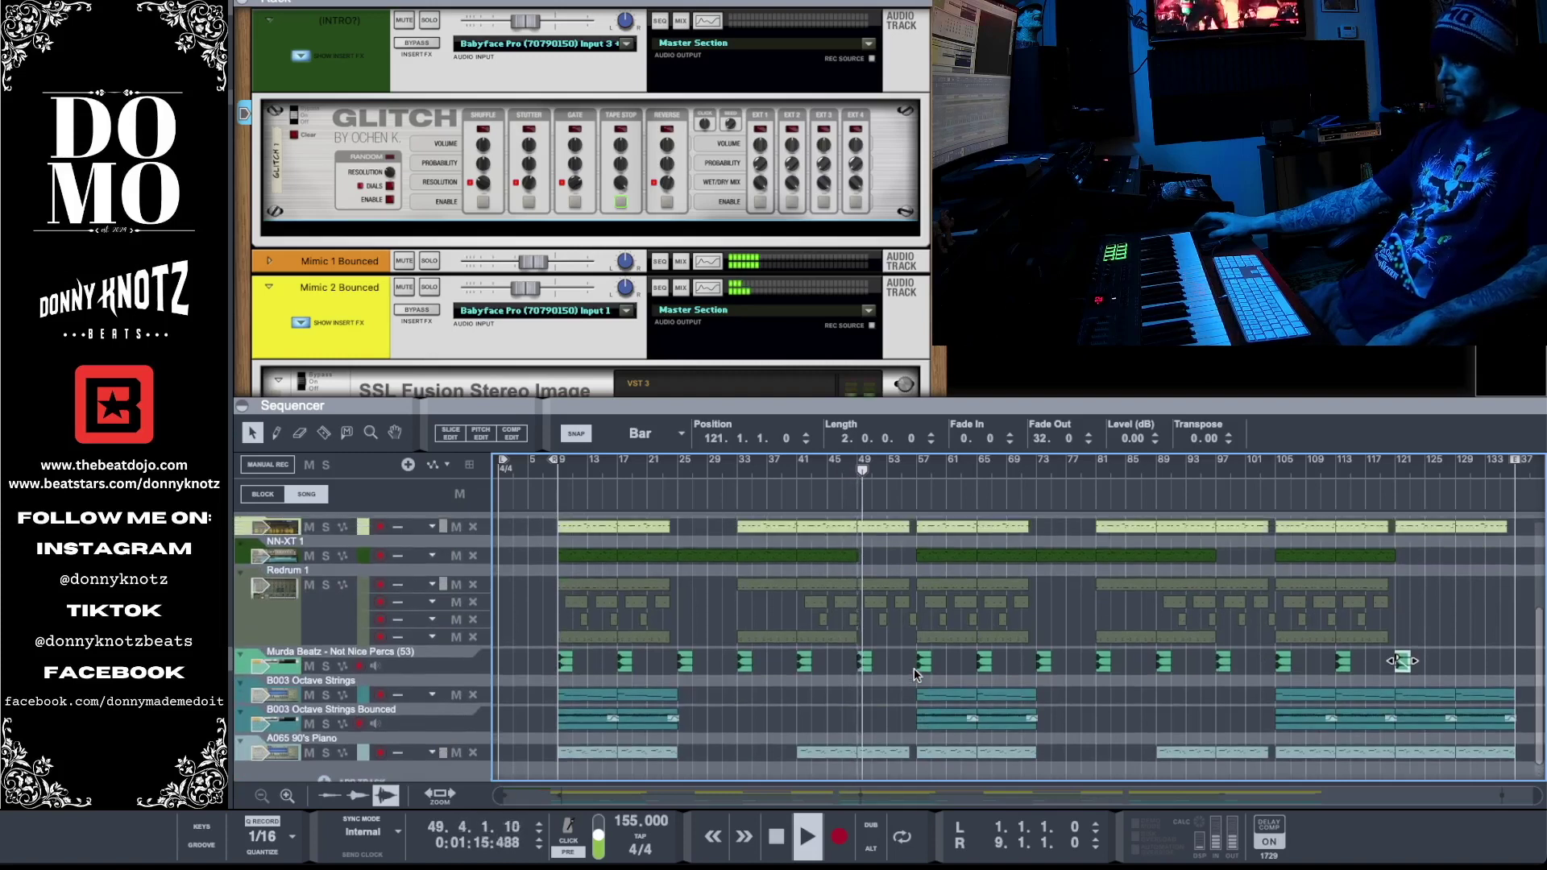
{"action": "scroll", "coordinate": [915, 675], "scroll_direction": "up", "scroll_amount": 1}
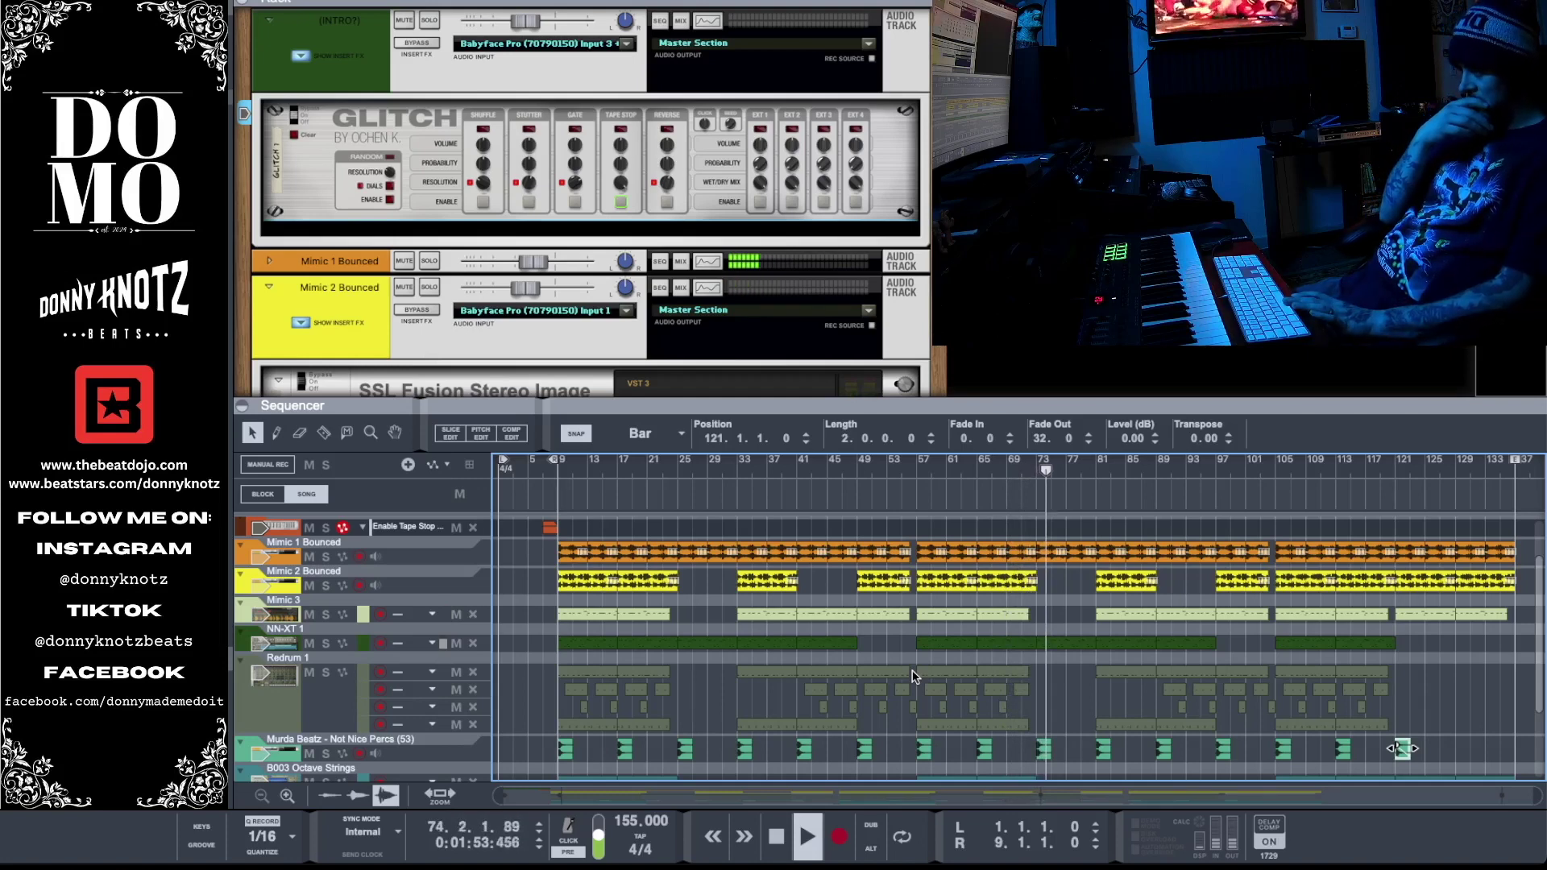
{"action": "key", "text": "space"}
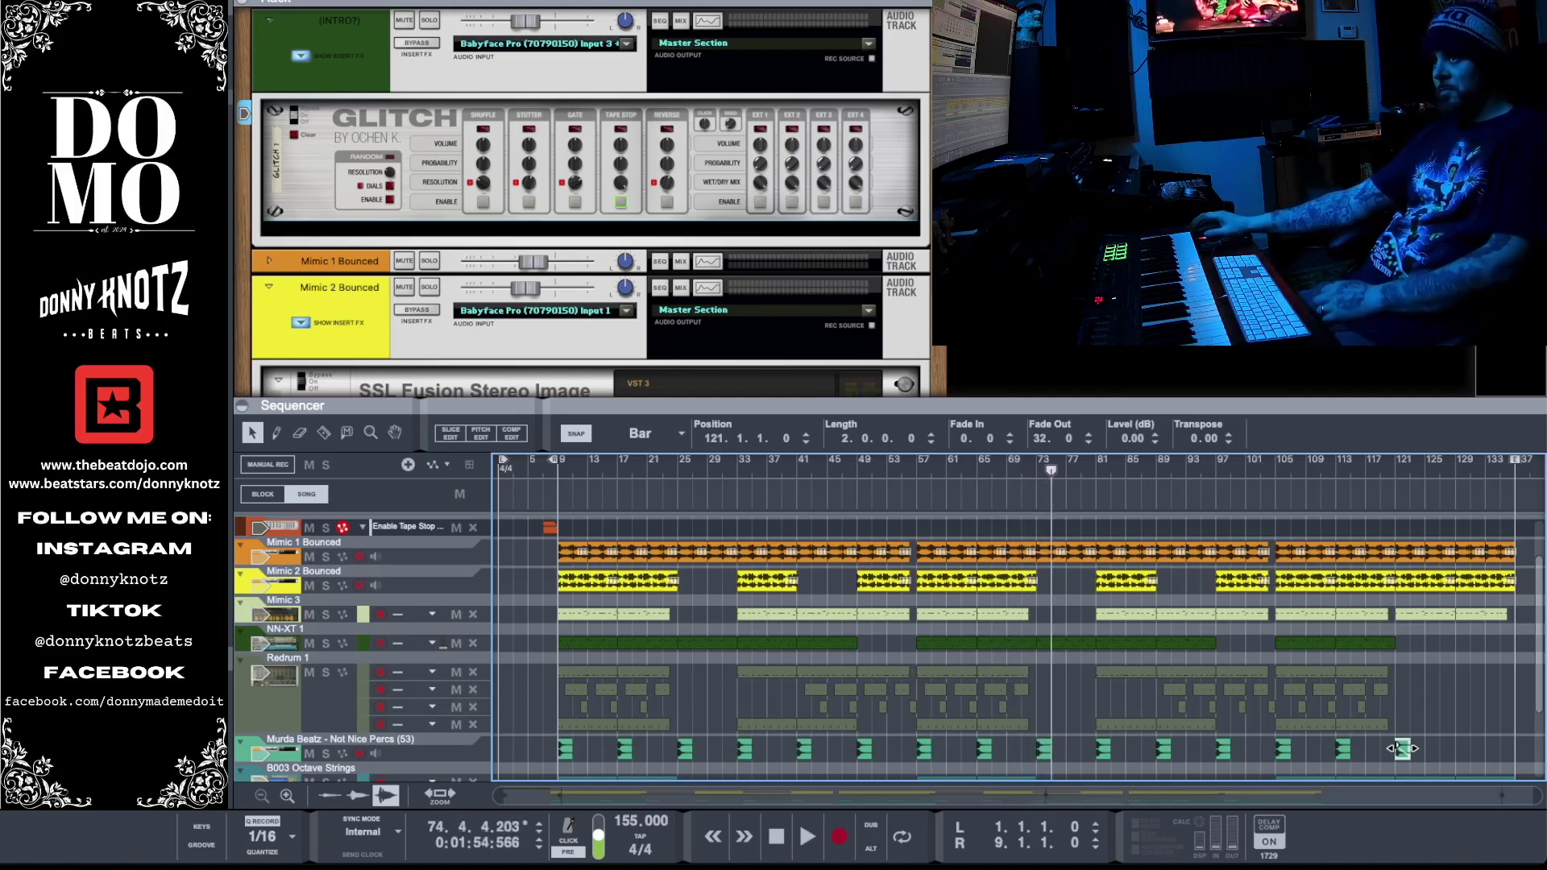